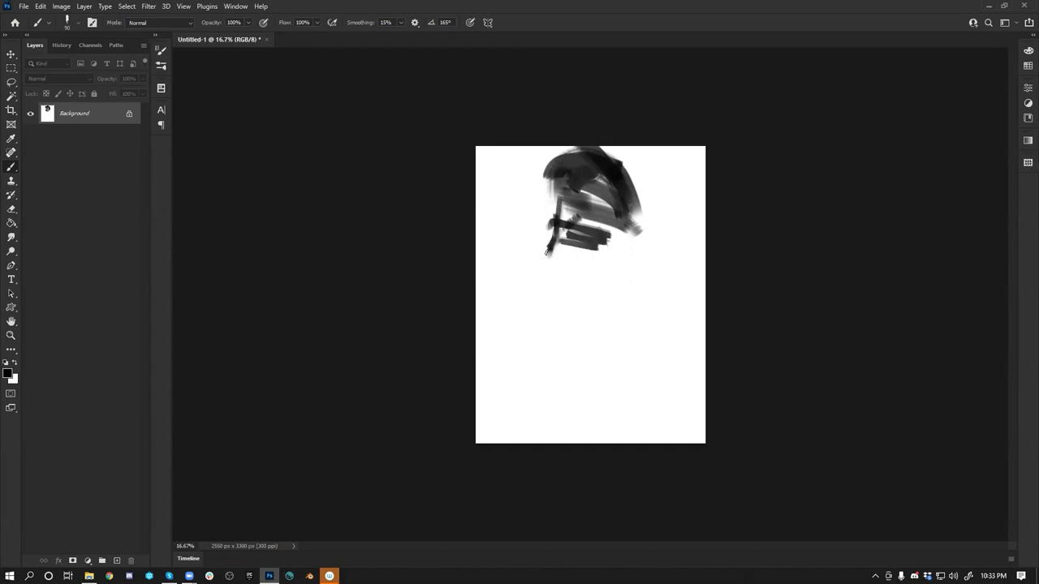
Step: Sketch the front neck line, the helmet's lower edge and the pointed rear fin in black brush strokes
{"action": "mouse_move", "coordinate": [615, 221]}
{"action": "left_mouse_down"}
{"action": "mouse_move", "coordinate": [604, 274]}
{"action": "mouse_move", "coordinate": [622, 307]}
{"action": "left_mouse_up"}
{"action": "mouse_move", "coordinate": [574, 214]}
{"action": "left_mouse_down"}
{"action": "mouse_move", "coordinate": [573, 194]}
{"action": "mouse_move", "coordinate": [616, 241]}
{"action": "mouse_move", "coordinate": [623, 235]}
{"action": "left_mouse_up"}
{"action": "mouse_move", "coordinate": [569, 192]}
{"action": "left_mouse_down"}
{"action": "mouse_move", "coordinate": [540, 197]}
{"action": "mouse_move", "coordinate": [556, 188]}
{"action": "mouse_move", "coordinate": [499, 202]}
{"action": "left_mouse_up"}
{"action": "mouse_move", "coordinate": [549, 162]}
{"action": "left_mouse_down"}
{"action": "mouse_move", "coordinate": [496, 203]}
{"action": "mouse_move", "coordinate": [557, 195]}
{"action": "left_mouse_up"}
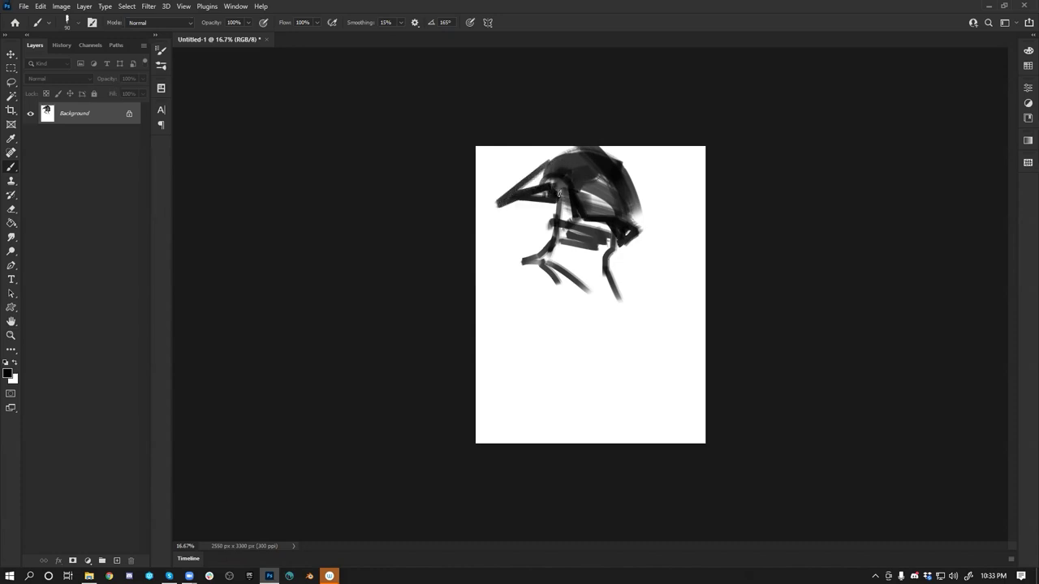
Step: Shade the chest with broad strokes, and sketch the shoulder, arm outline, elbow folds and forearm in black
{"action": "mouse_move", "coordinate": [572, 280]}
{"action": "left_mouse_down"}
{"action": "mouse_move", "coordinate": [612, 358]}
{"action": "mouse_move", "coordinate": [566, 340]}
{"action": "mouse_move", "coordinate": [611, 345]}
{"action": "left_mouse_up"}
{"action": "mouse_move", "coordinate": [558, 274]}
{"action": "left_mouse_down"}
{"action": "mouse_move", "coordinate": [509, 276]}
{"action": "mouse_move", "coordinate": [549, 243]}
{"action": "mouse_move", "coordinate": [479, 307]}
{"action": "left_mouse_up"}
{"action": "key", "text": "ctrl+z"}
{"action": "mouse_move", "coordinate": [514, 270]}
{"action": "left_mouse_down"}
{"action": "mouse_move", "coordinate": [492, 323]}
{"action": "mouse_move", "coordinate": [516, 332]}
{"action": "mouse_move", "coordinate": [487, 333]}
{"action": "mouse_move", "coordinate": [476, 388]}
{"action": "mouse_move", "coordinate": [499, 374]}
{"action": "mouse_move", "coordinate": [543, 402]}
{"action": "left_mouse_up"}
{"action": "left_click", "coordinate": [541, 394]}
{"action": "left_click", "coordinate": [543, 341]}
{"action": "left_click_drag", "start_coordinate": [555, 301], "coordinate": [559, 332]}
{"action": "left_click_drag", "start_coordinate": [564, 291], "coordinate": [573, 350]}
{"action": "mouse_move", "coordinate": [575, 355]}
{"action": "left_mouse_down"}
{"action": "mouse_move", "coordinate": [558, 380]}
{"action": "mouse_move", "coordinate": [533, 362]}
{"action": "left_mouse_up"}
{"action": "left_click_drag", "start_coordinate": [484, 363], "coordinate": [556, 368]}
{"action": "mouse_move", "coordinate": [507, 379]}
{"action": "left_mouse_down"}
{"action": "mouse_move", "coordinate": [557, 379]}
{"action": "mouse_move", "coordinate": [514, 400]}
{"action": "left_mouse_up"}
{"action": "left_click_drag", "start_coordinate": [560, 371], "coordinate": [493, 401]}
{"action": "mouse_move", "coordinate": [492, 397]}
{"action": "left_mouse_down"}
{"action": "mouse_move", "coordinate": [545, 405]}
{"action": "mouse_move", "coordinate": [498, 420]}
{"action": "left_mouse_up"}
{"action": "left_click_drag", "start_coordinate": [496, 407], "coordinate": [516, 429]}
{"action": "left_click", "coordinate": [542, 418]}
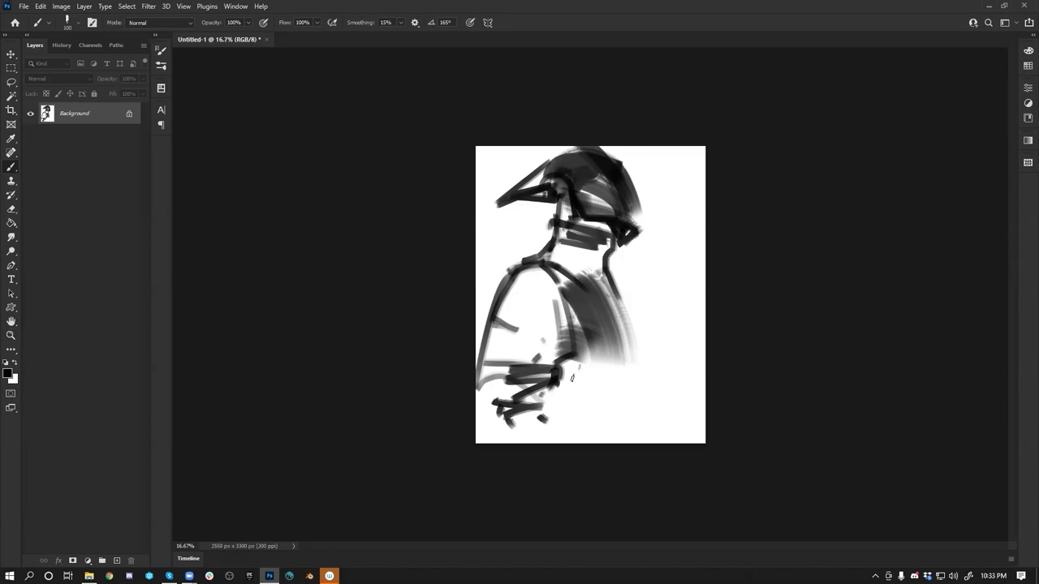
Step: Mirror the canvas horizontally and paint the dark outer edge of the chest and the collar line
{"action": "key", "text": "ctrl+shift+h"}
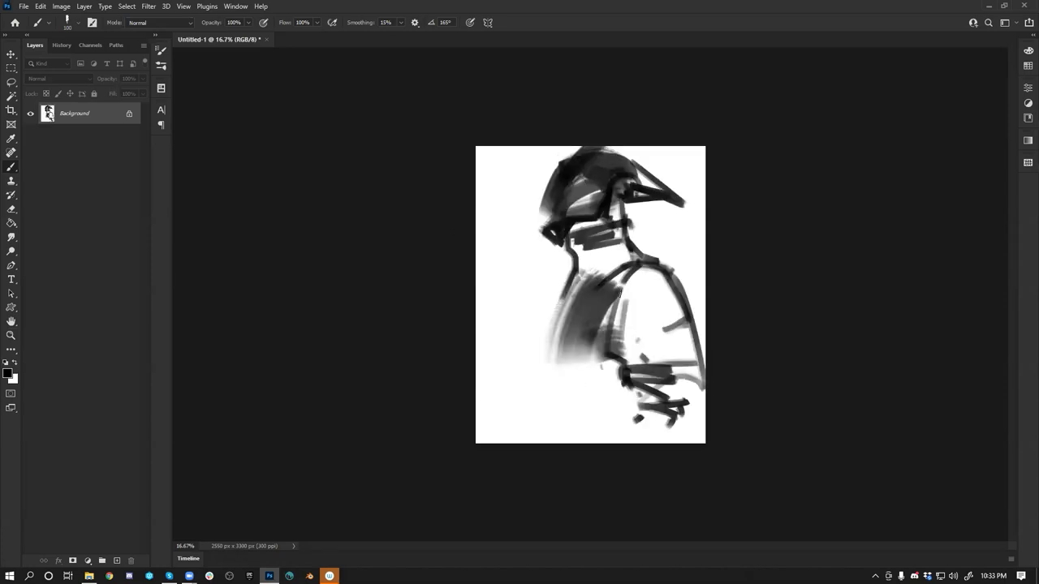
{"action": "left_click_drag", "start_coordinate": [571, 274], "coordinate": [545, 344]}
{"action": "left_click_drag", "start_coordinate": [556, 294], "coordinate": [545, 334]}
{"action": "mouse_move", "coordinate": [598, 284]}
{"action": "left_mouse_down"}
{"action": "mouse_move", "coordinate": [610, 325]}
{"action": "mouse_move", "coordinate": [589, 276]}
{"action": "mouse_move", "coordinate": [618, 245]}
{"action": "mouse_move", "coordinate": [610, 254]}
{"action": "mouse_move", "coordinate": [627, 289]}
{"action": "left_mouse_up"}
{"action": "key", "text": "bracketright"}
{"action": "key", "text": "bracketright"}
{"action": "key", "text": "bracketright"}
{"action": "key", "text": "ctrl+z"}
Step: Mirror the canvas back and fill the shoulder and upper arm with sampled mid grey
{"action": "key", "text": "ctrl+shift+h"}
{"action": "key", "text": "bracketleft"}
{"action": "mouse_move", "coordinate": [494, 367]}
{"action": "left_mouse_down"}
{"action": "mouse_move", "coordinate": [518, 291]}
{"action": "mouse_move", "coordinate": [514, 344]}
{"action": "left_mouse_up"}
{"action": "key", "text": "ctrl+z"}
{"action": "left_click", "coordinate": [530, 289], "text": "alt"}
{"action": "key", "text": "bracketleft"}
{"action": "mouse_move", "coordinate": [531, 274]}
{"action": "left_mouse_down"}
{"action": "mouse_move", "coordinate": [504, 302]}
{"action": "mouse_move", "coordinate": [504, 283]}
{"action": "mouse_move", "coordinate": [497, 323]}
{"action": "left_mouse_up"}
{"action": "key", "text": "bracketleft"}
{"action": "key", "text": "bracketleft"}
{"action": "key", "text": "bracketleft"}
{"action": "mouse_move", "coordinate": [496, 380]}
{"action": "left_mouse_down"}
{"action": "mouse_move", "coordinate": [538, 347]}
{"action": "mouse_move", "coordinate": [530, 306]}
{"action": "mouse_move", "coordinate": [544, 321]}
{"action": "mouse_move", "coordinate": [567, 307]}
{"action": "mouse_move", "coordinate": [574, 282]}
{"action": "mouse_move", "coordinate": [555, 277]}
{"action": "mouse_move", "coordinate": [631, 341]}
{"action": "left_mouse_up"}
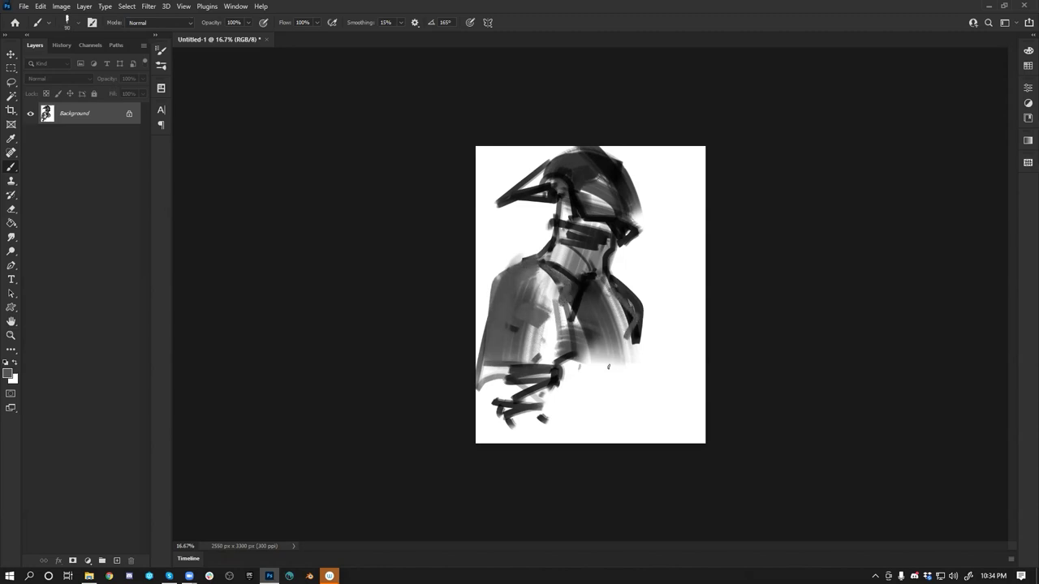
Step: Paint the vertical side piece under the helmet grey and blend strokes over the visor with a smaller brush
{"action": "mouse_move", "coordinate": [560, 194]}
{"action": "left_mouse_down"}
{"action": "mouse_move", "coordinate": [573, 220]}
{"action": "mouse_move", "coordinate": [556, 220]}
{"action": "mouse_move", "coordinate": [569, 242]}
{"action": "mouse_move", "coordinate": [567, 226]}
{"action": "mouse_move", "coordinate": [595, 232]}
{"action": "left_mouse_up"}
{"action": "key", "text": "ctrl+z"}
{"action": "key", "text": "bracketleft"}
{"action": "key", "text": "bracketleft"}
{"action": "key", "text": "bracketleft"}
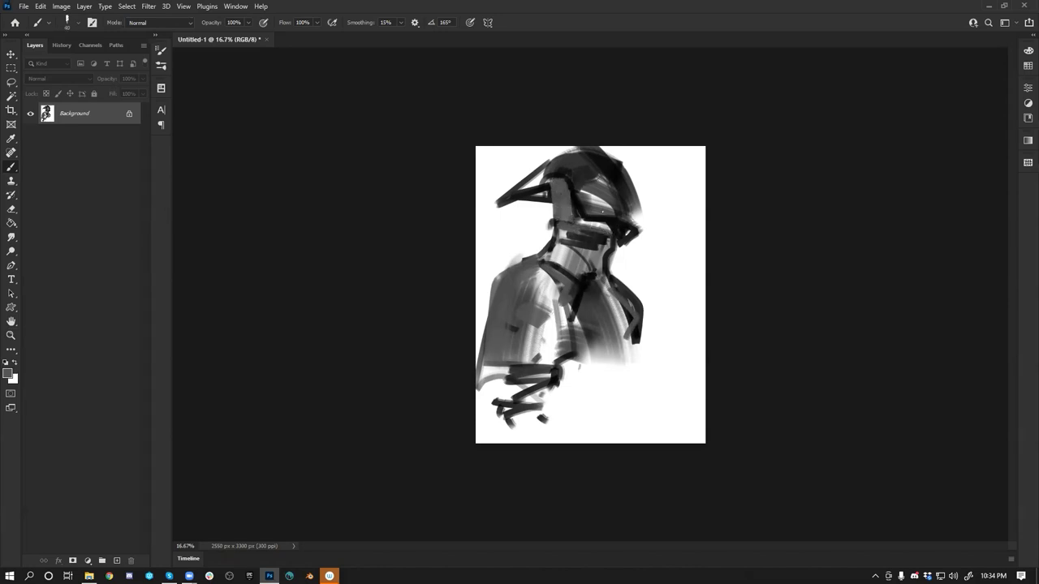
{"action": "left_click_drag", "start_coordinate": [607, 198], "coordinate": [572, 162]}
Step: Sample lighter greys from the helmet and fill in its pointed rear fin
{"action": "left_click", "coordinate": [566, 178], "text": "alt"}
{"action": "left_click", "coordinate": [547, 167], "text": "alt"}
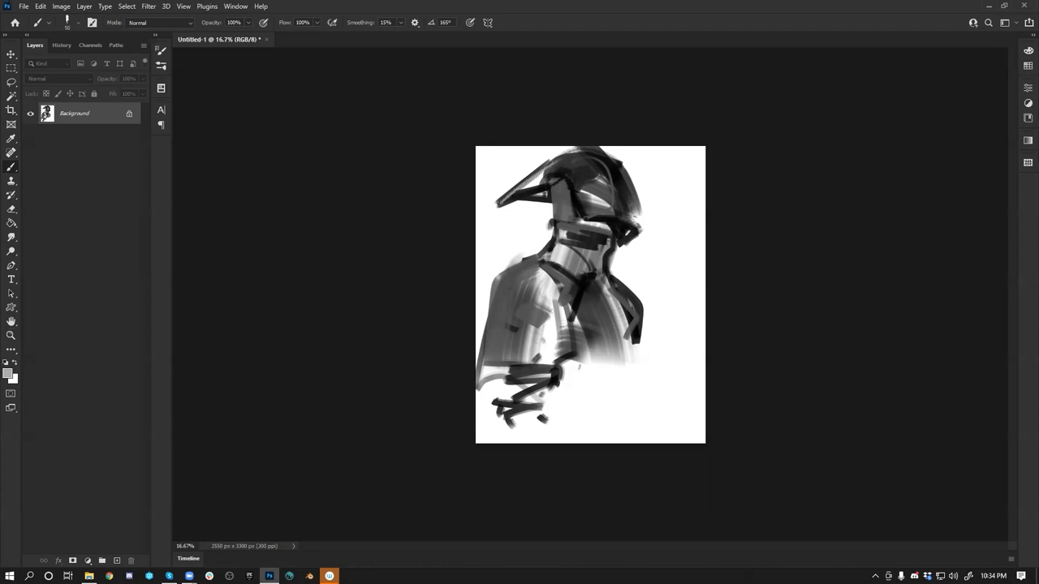
{"action": "left_click", "coordinate": [536, 174], "text": "alt"}
{"action": "mouse_move", "coordinate": [521, 188]}
{"action": "left_mouse_down"}
{"action": "mouse_move", "coordinate": [565, 159]}
{"action": "mouse_move", "coordinate": [586, 165]}
{"action": "mouse_move", "coordinate": [547, 176]}
{"action": "left_mouse_up"}
{"action": "key", "text": "]"}
{"action": "key", "text": "]"}
{"action": "key", "text": "ctrl+z"}
Step: Reset to default colours, mirror the canvas and darken the helmet's vertical side piece with black
{"action": "key", "text": "d"}
{"action": "key", "text": "["}
{"action": "key", "text": "["}
{"action": "key", "text": "ctrl+z"}
{"action": "key", "text": "["}
{"action": "key", "text": "ctrl+f"}
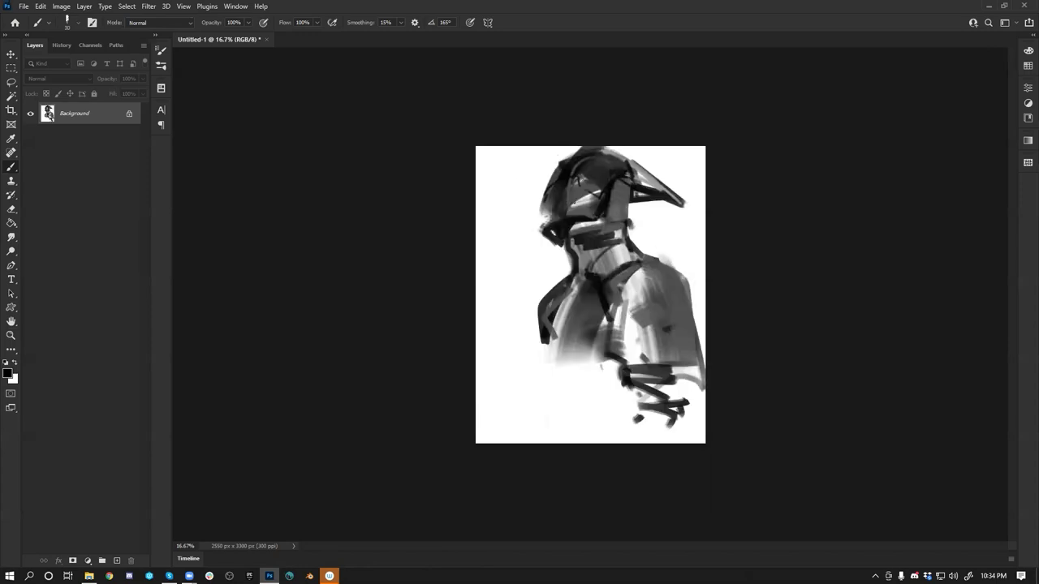
{"action": "key", "text": "ctrl+equal"}
{"action": "key", "text": "x"}
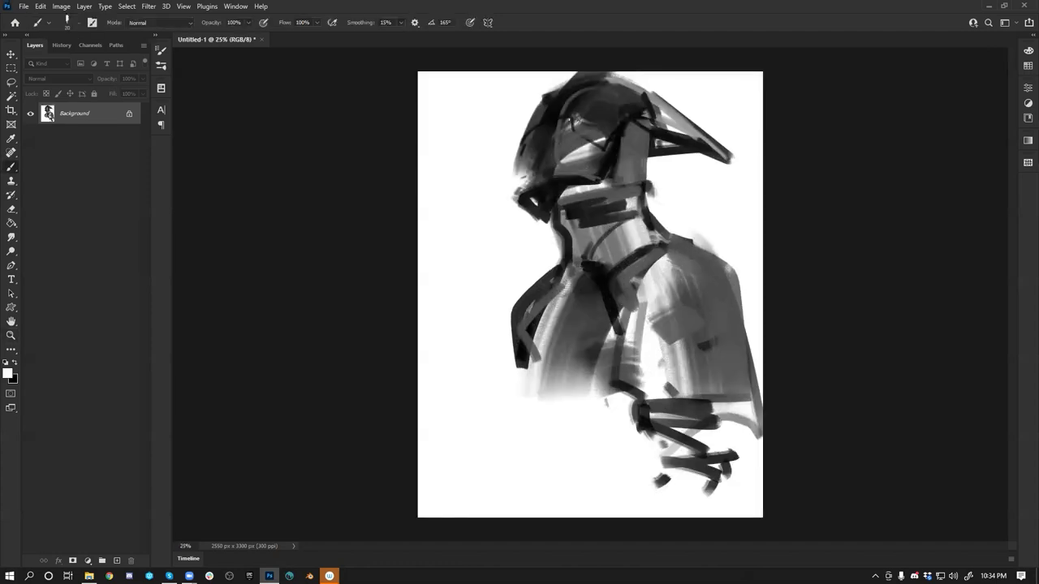
{"action": "key", "text": "x"}
{"action": "left_click_drag", "start_coordinate": [637, 128], "coordinate": [613, 211]}
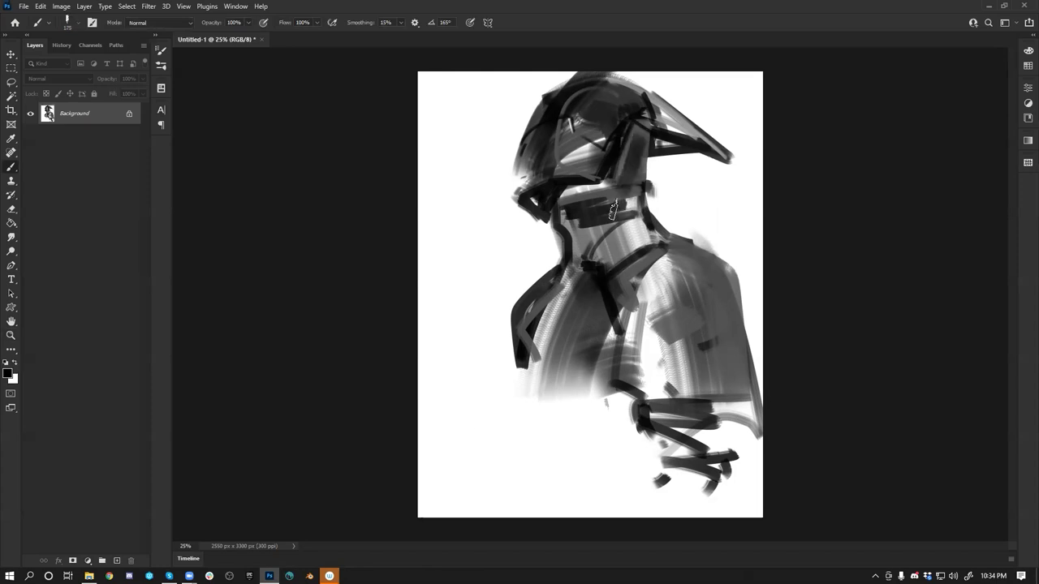
{"action": "key", "text": "ctrl+z"}
{"action": "left_click_drag", "start_coordinate": [641, 127], "coordinate": [639, 198]}
Step: Darken the shadow under the helmet's jaw and along the front of the neck with a slightly smaller brush
{"action": "key", "text": "bracketleft"}
{"action": "left_click_drag", "start_coordinate": [565, 192], "coordinate": [574, 256]}
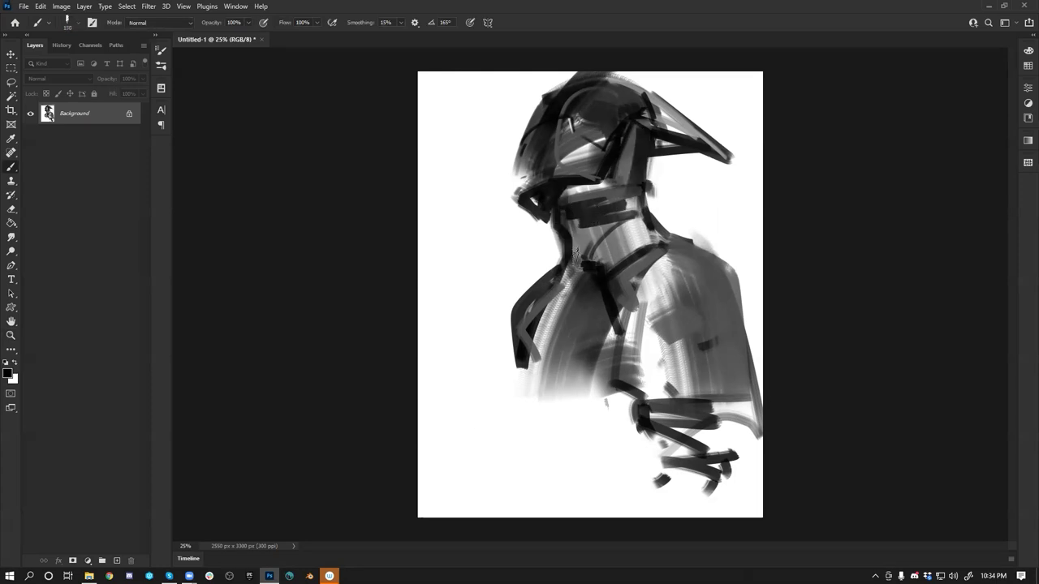
{"action": "left_click_drag", "start_coordinate": [568, 193], "coordinate": [603, 189]}
{"action": "left_click_drag", "start_coordinate": [555, 220], "coordinate": [610, 191]}
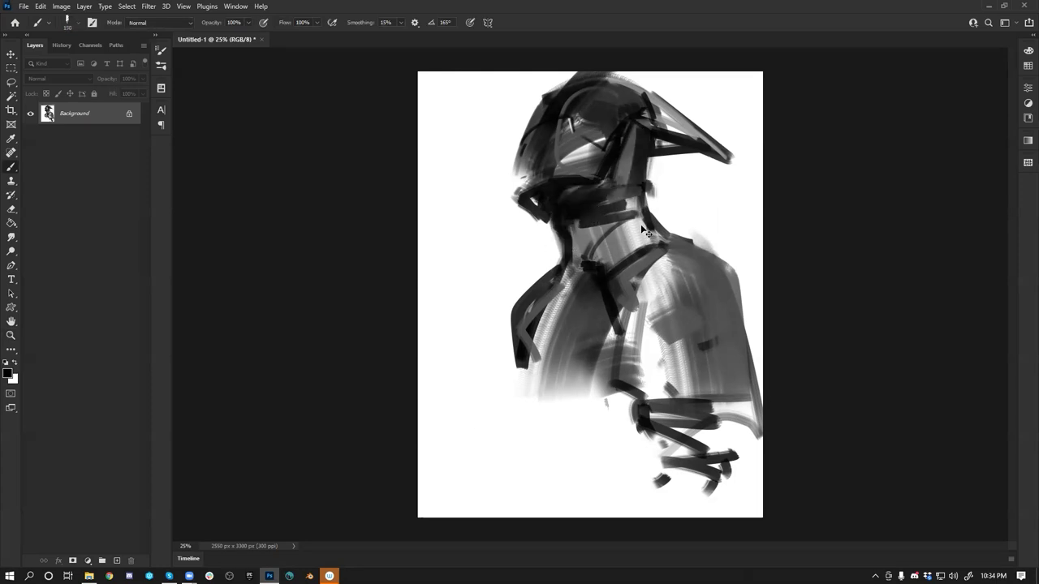
Step: Mirror the canvas back and shade the visor and faceplate using a small brush with sampled greys
{"action": "key", "text": "ctrl+f"}
{"action": "key", "text": "bracketleft"}
{"action": "key", "text": "bracketleft"}
{"action": "key", "text": "bracketleft"}
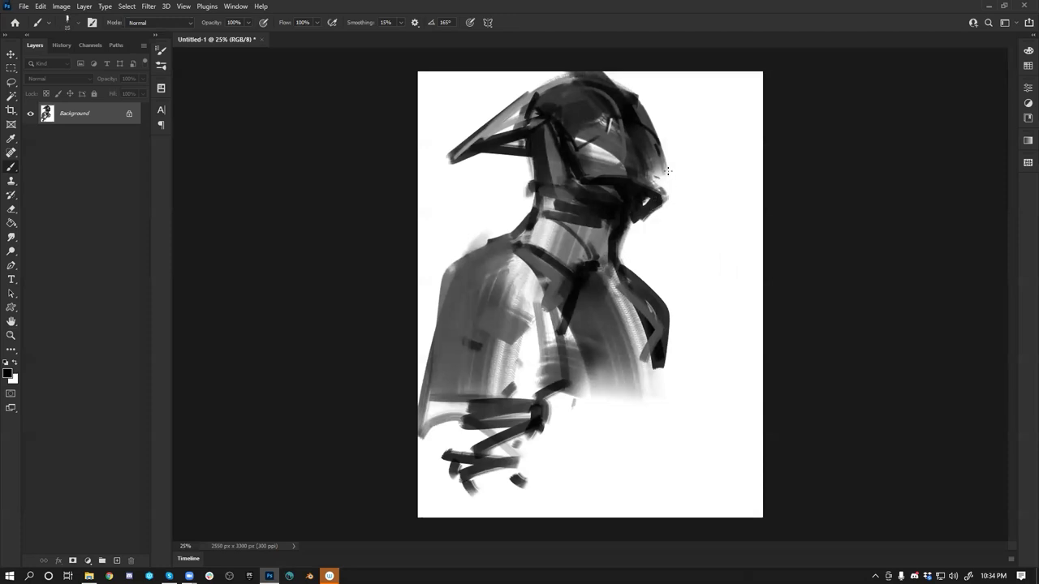
{"action": "left_click", "coordinate": [578, 166], "text": "alt"}
{"action": "left_click", "coordinate": [600, 172], "text": "alt"}
{"action": "left_click_drag", "start_coordinate": [598, 173], "coordinate": [622, 167]}
Step: Mirror the canvas and rough in the outer edge of the chest with sampled mid grey and a larger brush
{"action": "key", "text": "z"}
{"action": "left_click", "coordinate": [620, 211], "text": "alt"}
{"action": "key", "text": "ctrl+shift+h"}
{"action": "left_click", "coordinate": [576, 310]}
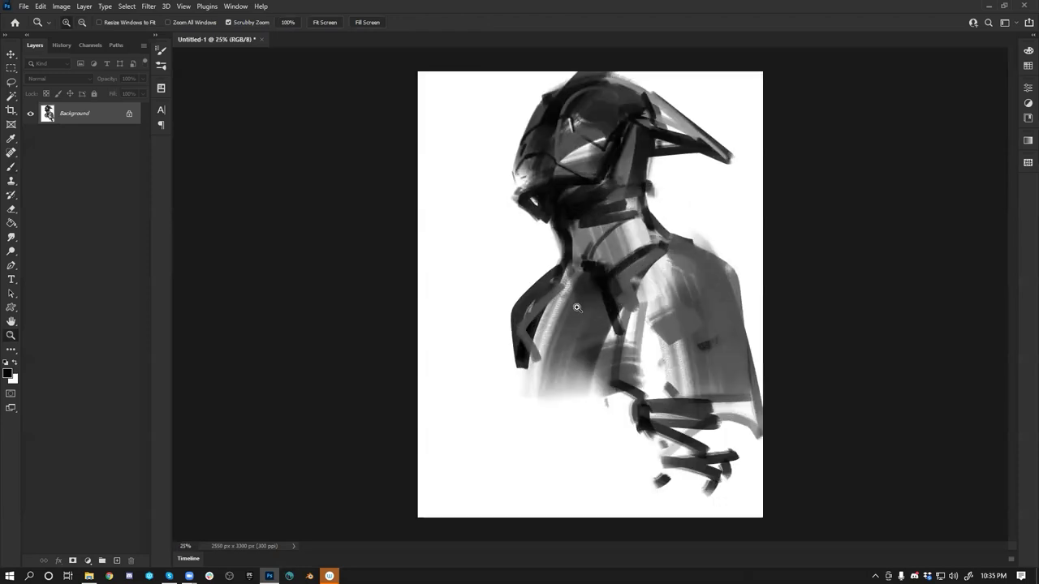
{"action": "left_click", "coordinate": [575, 309], "text": "alt"}
{"action": "key", "text": "b"}
{"action": "left_click", "coordinate": [579, 289], "text": "alt"}
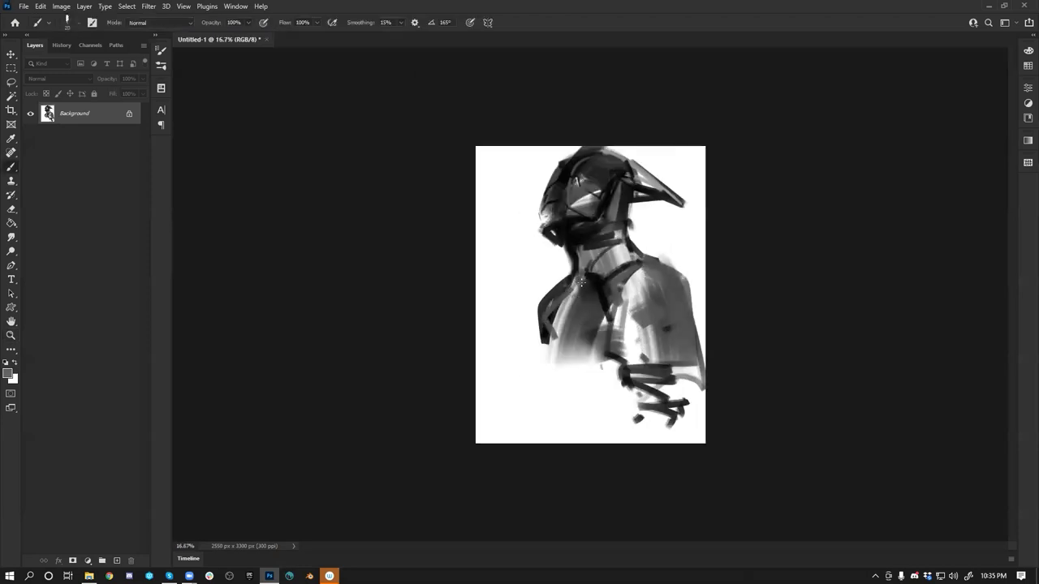
{"action": "left_click_drag", "start_coordinate": [577, 290], "coordinate": [535, 357]}
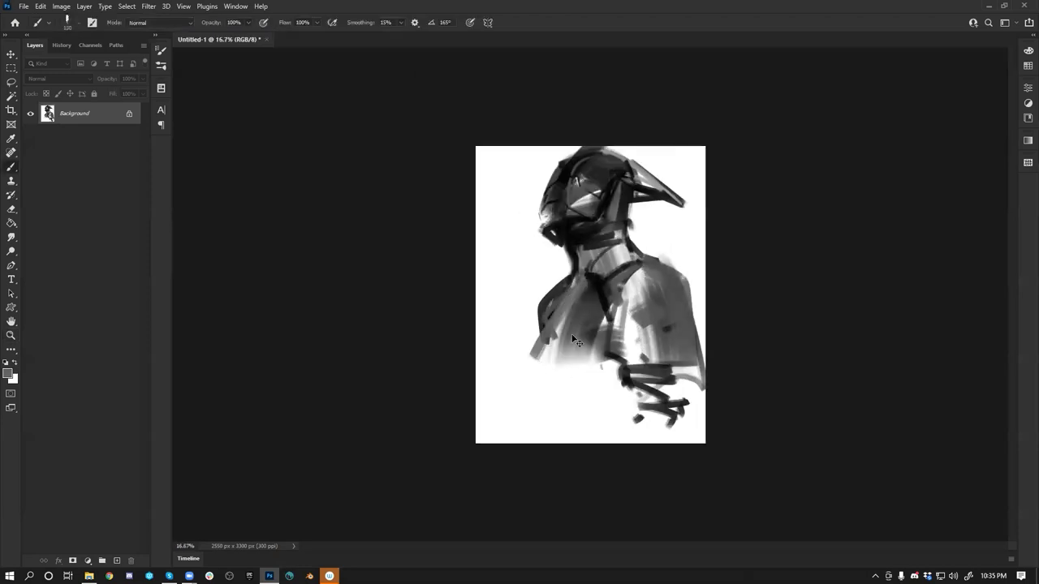
{"action": "key", "text": "ctrl+z"}
{"action": "key", "text": "bracketright"}
{"action": "key", "text": "bracketright"}
{"action": "key", "text": "bracketright"}
{"action": "key", "text": "bracketright"}
{"action": "key", "text": "bracketright"}
{"action": "left_click", "coordinate": [540, 357]}
{"action": "mouse_move", "coordinate": [577, 286]}
{"action": "left_mouse_down"}
{"action": "mouse_move", "coordinate": [549, 374]}
{"action": "mouse_move", "coordinate": [549, 361]}
{"action": "mouse_move", "coordinate": [562, 361]}
{"action": "mouse_move", "coordinate": [537, 346]}
{"action": "mouse_move", "coordinate": [571, 336]}
{"action": "left_mouse_up"}
{"action": "key", "text": "ctrl+z"}
{"action": "left_click", "coordinate": [545, 339], "text": "alt"}
{"action": "key", "text": "ctrl+z"}
{"action": "key", "text": "ctrl+z"}
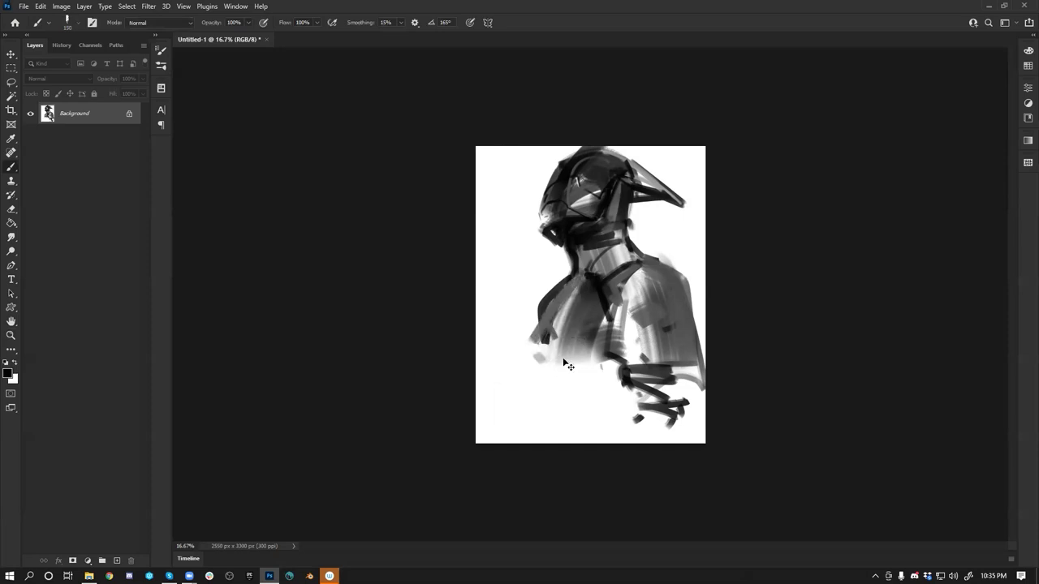
Step: Mirror the canvas back and block in black along the arm's inner edge, elbow, shoulder cap and collar
{"action": "key", "text": "ctrl+shift+h"}
{"action": "mouse_move", "coordinate": [573, 305]}
{"action": "left_mouse_down"}
{"action": "mouse_move", "coordinate": [573, 357]}
{"action": "mouse_move", "coordinate": [547, 371]}
{"action": "left_mouse_up"}
{"action": "mouse_move", "coordinate": [494, 350]}
{"action": "left_mouse_down"}
{"action": "mouse_move", "coordinate": [527, 370]}
{"action": "mouse_move", "coordinate": [496, 390]}
{"action": "mouse_move", "coordinate": [513, 371]}
{"action": "mouse_move", "coordinate": [519, 381]}
{"action": "left_mouse_up"}
{"action": "mouse_move", "coordinate": [494, 279]}
{"action": "left_mouse_down"}
{"action": "mouse_move", "coordinate": [498, 305]}
{"action": "mouse_move", "coordinate": [540, 271]}
{"action": "mouse_move", "coordinate": [497, 284]}
{"action": "mouse_move", "coordinate": [537, 269]}
{"action": "left_mouse_up"}
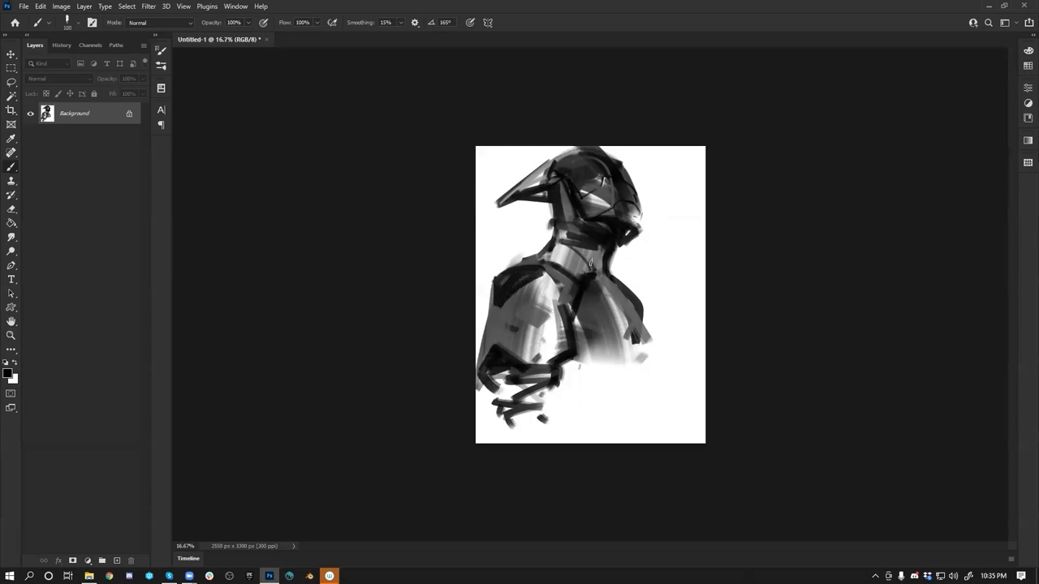
{"action": "left_click_drag", "start_coordinate": [626, 300], "coordinate": [641, 327]}
{"action": "mouse_move", "coordinate": [540, 265]}
{"action": "left_mouse_down"}
{"action": "mouse_move", "coordinate": [559, 243]}
{"action": "mouse_move", "coordinate": [542, 264]}
{"action": "mouse_move", "coordinate": [563, 254]}
{"action": "left_mouse_up"}
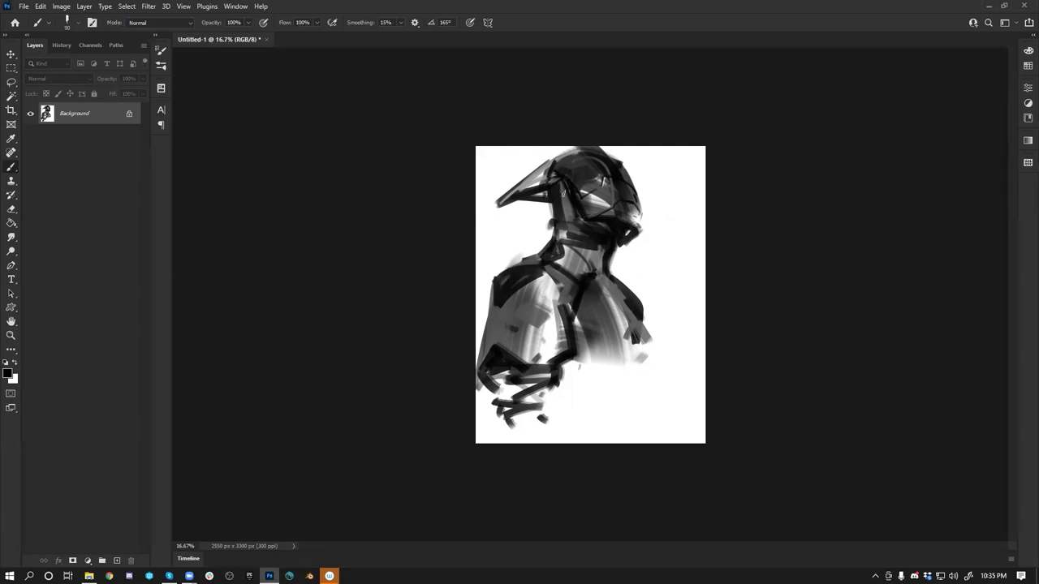
Step: Sample a mid grey from the arm and fill the shoulder cap inside its dark outline
{"action": "mouse_move", "coordinate": [565, 195]}
{"action": "left_mouse_down"}
{"action": "mouse_move", "coordinate": [560, 210]}
{"action": "mouse_move", "coordinate": [534, 188]}
{"action": "left_mouse_up"}
{"action": "key", "text": "ctrl+z"}
{"action": "left_click", "coordinate": [516, 291], "text": "alt"}
{"action": "mouse_move", "coordinate": [500, 303]}
{"action": "left_mouse_down"}
{"action": "mouse_move", "coordinate": [535, 271]}
{"action": "mouse_move", "coordinate": [510, 289]}
{"action": "mouse_move", "coordinate": [506, 275]}
{"action": "mouse_move", "coordinate": [529, 267]}
{"action": "mouse_move", "coordinate": [500, 275]}
{"action": "mouse_move", "coordinate": [537, 272]}
{"action": "left_mouse_up"}
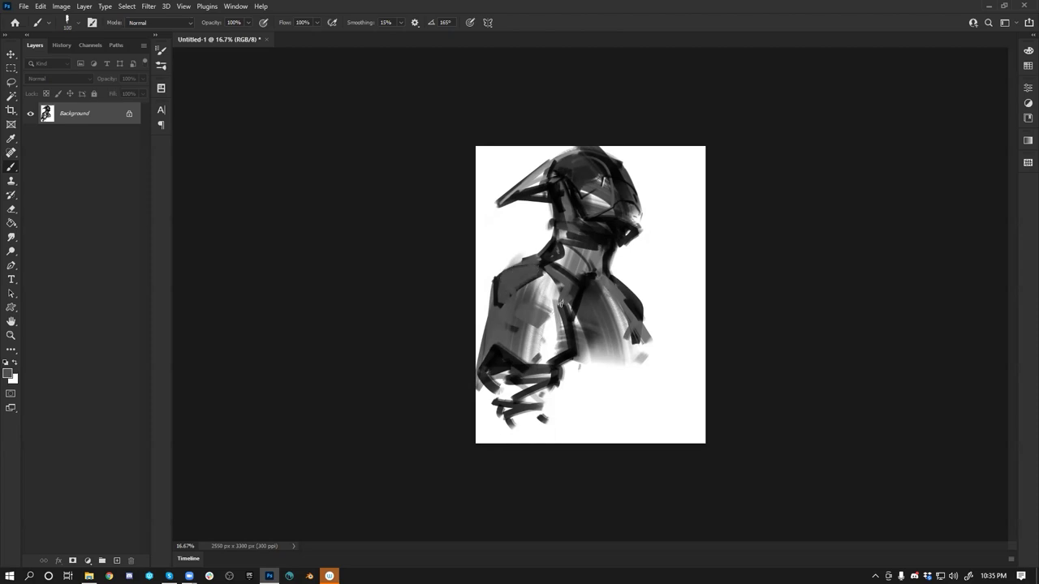
Step: Mirror the canvas, reset to black and add small detail marks to the front of the helmet
{"action": "key", "text": "ctrl+shift+h"}
{"action": "key", "text": "d"}
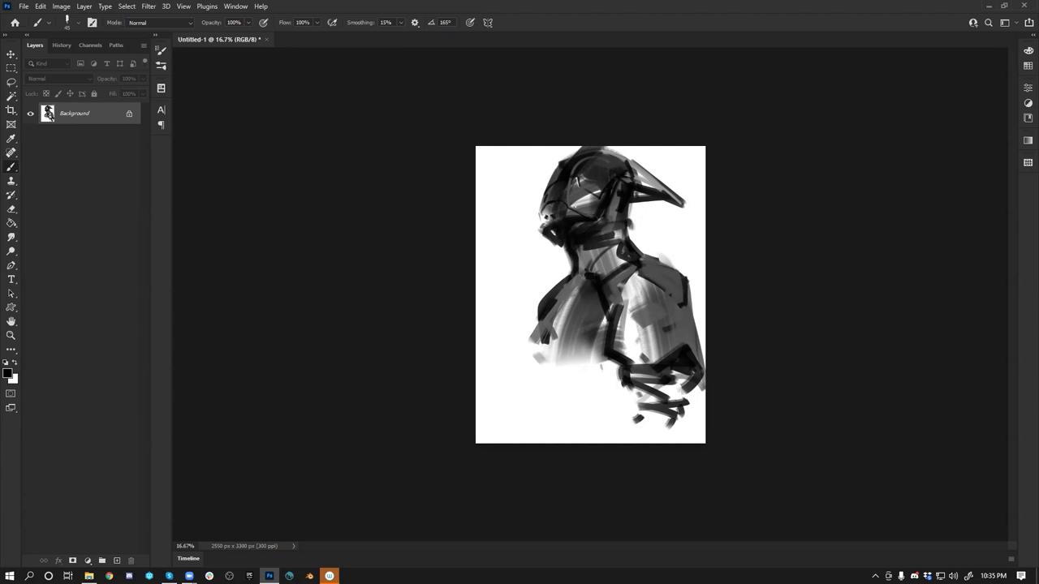
{"action": "left_click_drag", "start_coordinate": [567, 206], "coordinate": [585, 212]}
{"action": "key", "text": "ctrl+z"}
Step: Switch the brush to Color Dodge mode with white and try brightening the visor
{"action": "key", "text": "alt+shift+d"}
{"action": "key", "text": "bracketright"}
{"action": "key", "text": "x"}
{"action": "left_click_drag", "start_coordinate": [572, 210], "coordinate": [608, 197]}
{"action": "key", "text": "ctrl+z"}
{"action": "key", "text": "bracketright"}
{"action": "key", "text": "bracketright"}
{"action": "key", "text": "bracketright"}
{"action": "key", "text": "bracketright"}
{"action": "key", "text": "bracketright"}
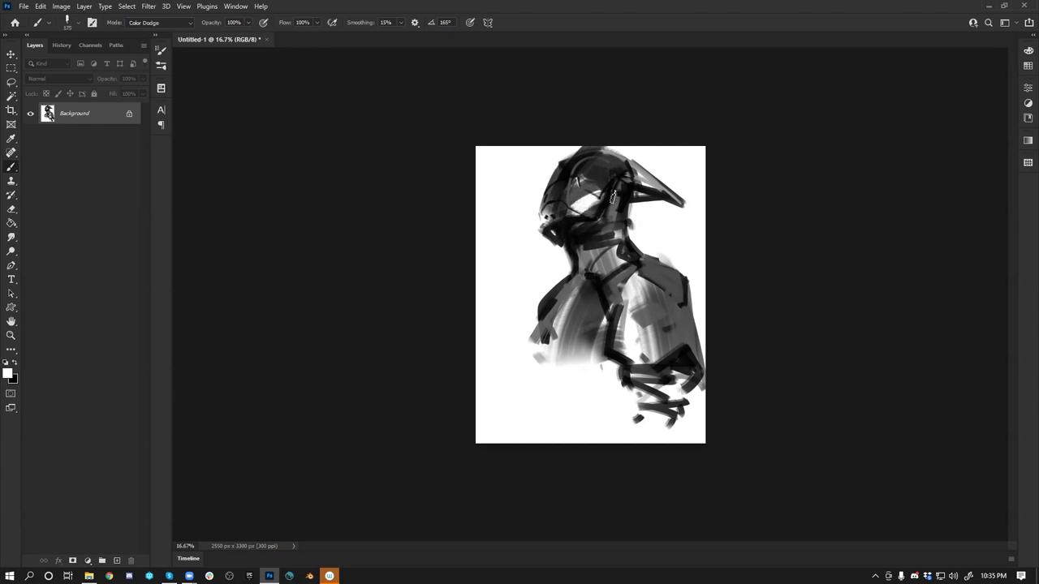
{"action": "key", "text": "ctrl+z"}
Step: Brighten the front edge of the helmet with a smaller white Color Dodge brush
{"action": "key", "text": "bracketleft"}
{"action": "key", "text": "bracketleft"}
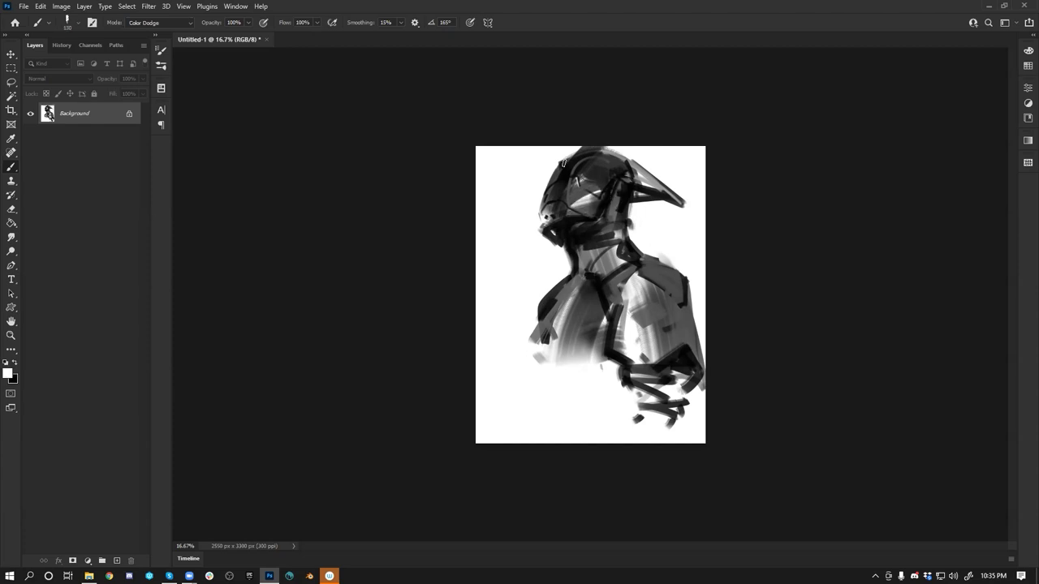
{"action": "left_click_drag", "start_coordinate": [564, 165], "coordinate": [536, 229]}
Step: Mirror the canvas back and brighten the front of the neck and chest with a large Color Dodge brush
{"action": "key", "text": "ctrl+f"}
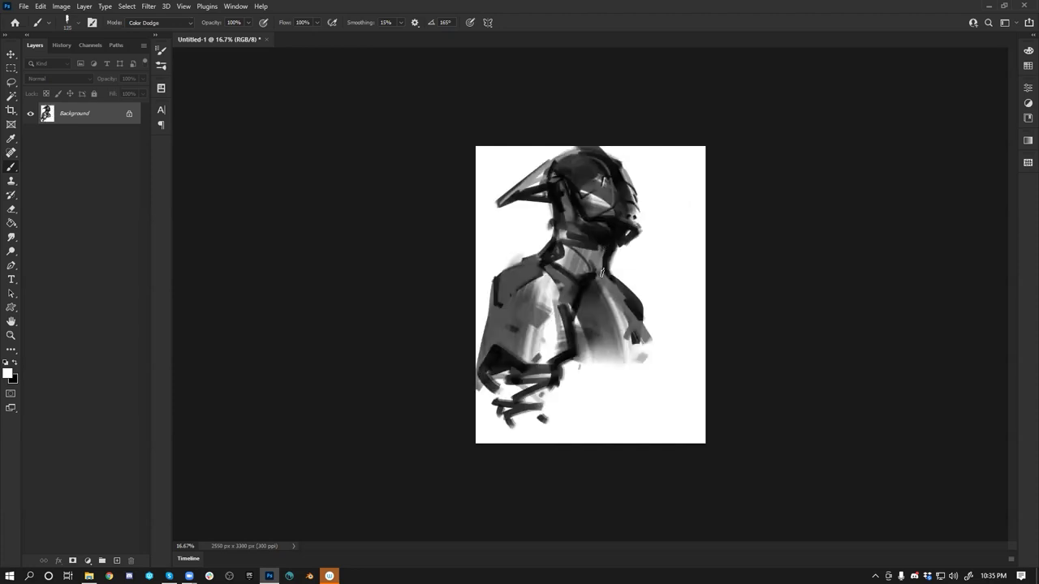
{"action": "mouse_move", "coordinate": [604, 249]}
{"action": "left_mouse_down"}
{"action": "mouse_move", "coordinate": [610, 281]}
{"action": "mouse_move", "coordinate": [643, 291]}
{"action": "mouse_move", "coordinate": [611, 277]}
{"action": "mouse_move", "coordinate": [632, 318]}
{"action": "left_mouse_up"}
{"action": "key", "text": "bracketright"}
{"action": "key", "text": "bracketright"}
{"action": "key", "text": "bracketright"}
{"action": "key", "text": "bracketright"}
{"action": "key", "text": "bracketright"}
{"action": "key", "text": "bracketright"}
{"action": "key", "text": "bracketright"}
{"action": "key", "text": "ctrl+z"}
{"action": "left_click_drag", "start_coordinate": [614, 284], "coordinate": [635, 304]}
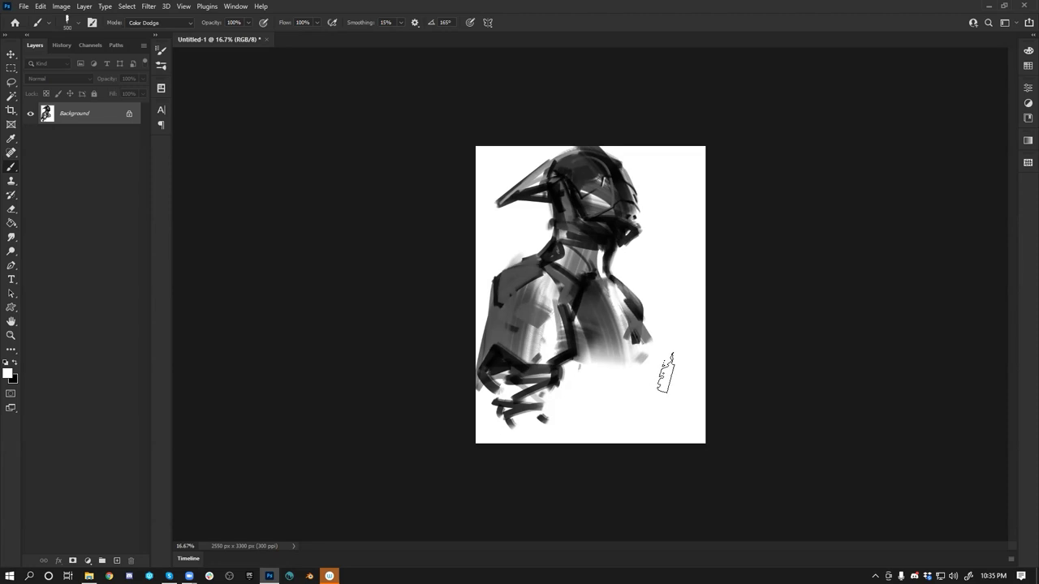
Step: Mirror the canvas, return the brush to Normal mode and draw the chest's lower edge in black
{"action": "key", "text": "h"}
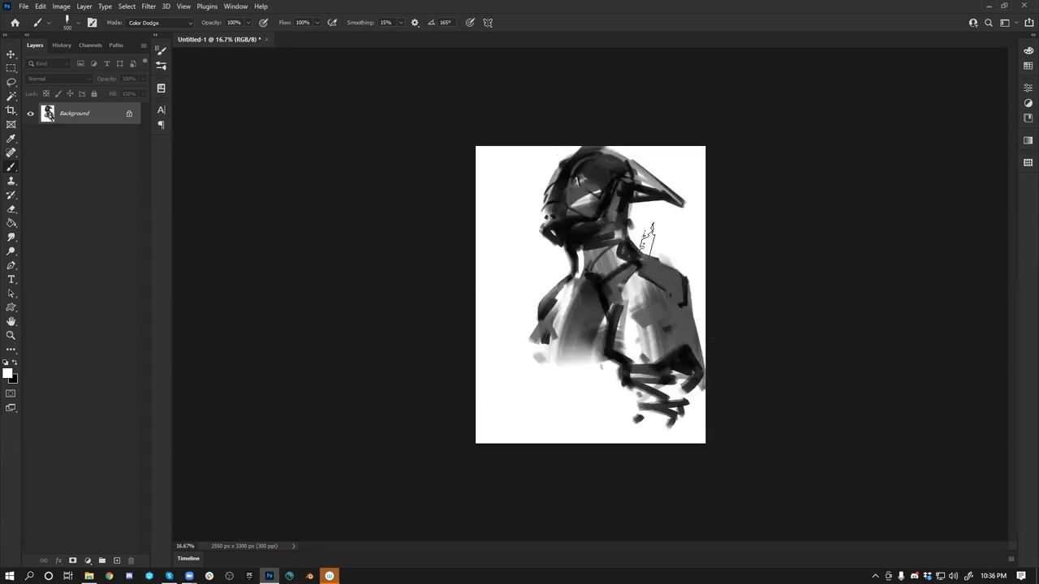
{"action": "key", "text": "shift+alt+n"}
{"action": "key", "text": "bracketleft"}
{"action": "key", "text": "bracketleft"}
{"action": "key", "text": "bracketleft"}
{"action": "key", "text": "bracketleft"}
{"action": "key", "text": "bracketleft"}
{"action": "key", "text": "bracketleft"}
{"action": "key", "text": "x"}
{"action": "left_click_drag", "start_coordinate": [548, 353], "coordinate": [597, 373]}
{"action": "key", "text": "ctrl+z"}
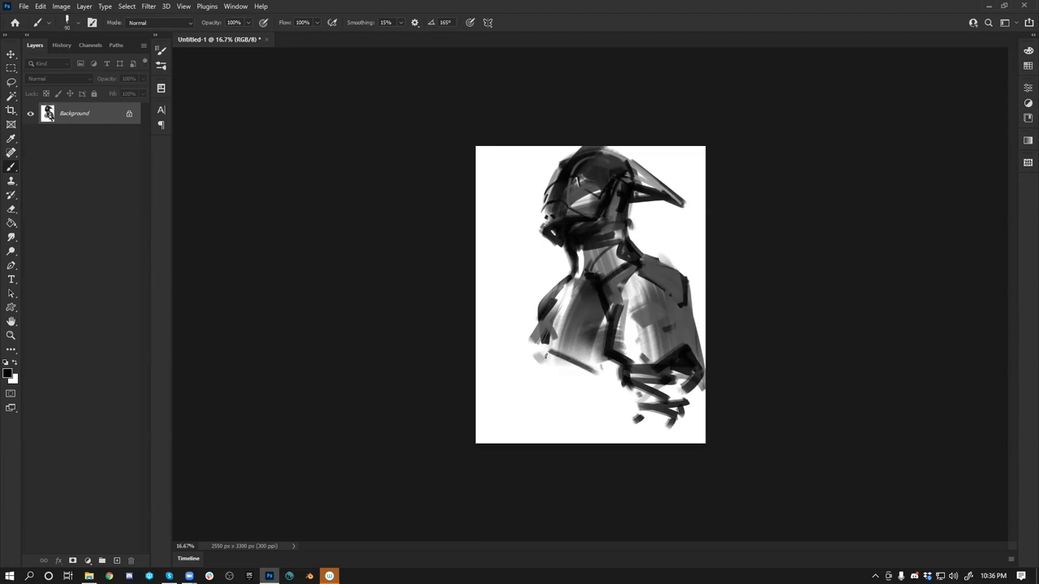
{"action": "mouse_move", "coordinate": [547, 349]}
{"action": "left_mouse_down"}
{"action": "mouse_move", "coordinate": [532, 374]}
{"action": "mouse_move", "coordinate": [571, 361]}
{"action": "mouse_move", "coordinate": [597, 372]}
{"action": "left_mouse_up"}
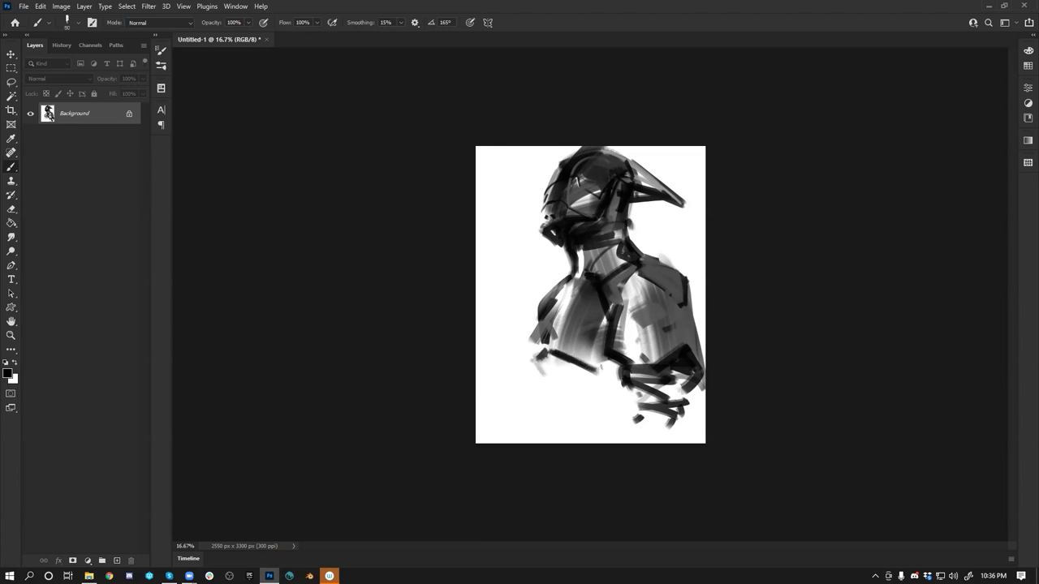
Step: Sample greys from the chest, extend its shading over the lower edge, and mirror the canvas back
{"action": "left_click", "coordinate": [579, 347], "text": "alt"}
{"action": "left_click", "coordinate": [579, 338], "text": "alt"}
{"action": "mouse_move", "coordinate": [550, 351]}
{"action": "left_mouse_down"}
{"action": "mouse_move", "coordinate": [591, 368]}
{"action": "mouse_move", "coordinate": [590, 378]}
{"action": "mouse_move", "coordinate": [561, 372]}
{"action": "left_mouse_up"}
{"action": "key", "text": "ctrl+z"}
{"action": "left_click", "coordinate": [578, 341], "text": "alt"}
{"action": "key", "text": "ctrl+shift+h"}
{"action": "key", "text": "bracketright"}
{"action": "left_click", "coordinate": [566, 364], "text": "alt"}
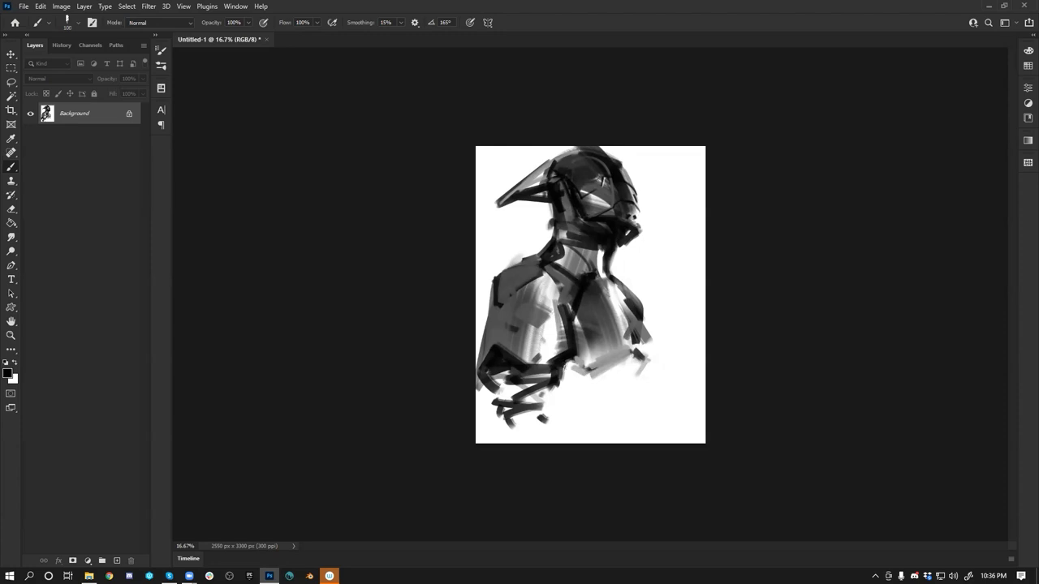
Step: Sample a dark tone from the chest and paint along the inner edge between the chest's two halves
{"action": "left_click", "coordinate": [570, 341], "text": "alt"}
{"action": "mouse_move", "coordinate": [559, 319]}
{"action": "left_mouse_down"}
{"action": "mouse_move", "coordinate": [567, 353]}
{"action": "mouse_move", "coordinate": [552, 358]}
{"action": "left_mouse_up"}
{"action": "left_click_drag", "start_coordinate": [557, 305], "coordinate": [564, 316]}
{"action": "key", "text": "bracketleft"}
{"action": "mouse_move", "coordinate": [557, 273]}
{"action": "left_mouse_down"}
{"action": "mouse_move", "coordinate": [581, 288]}
{"action": "mouse_move", "coordinate": [562, 325]}
{"action": "left_mouse_up"}
Step: Enlarge the brush and blend the collar into the centre of the chest with sampled greys
{"action": "key", "text": "bracketright"}
{"action": "key", "text": "bracketright"}
{"action": "key", "text": "bracketright"}
{"action": "key", "text": "bracketright"}
{"action": "key", "text": "bracketright"}
{"action": "left_click", "coordinate": [567, 318], "text": "alt"}
{"action": "left_click", "coordinate": [561, 284], "text": "alt"}
{"action": "mouse_move", "coordinate": [564, 284]}
{"action": "left_mouse_down"}
{"action": "mouse_move", "coordinate": [569, 313]}
{"action": "mouse_move", "coordinate": [576, 289]}
{"action": "left_mouse_up"}
{"action": "left_click", "coordinate": [575, 301], "text": "alt"}
{"action": "left_click", "coordinate": [573, 302], "text": "alt"}
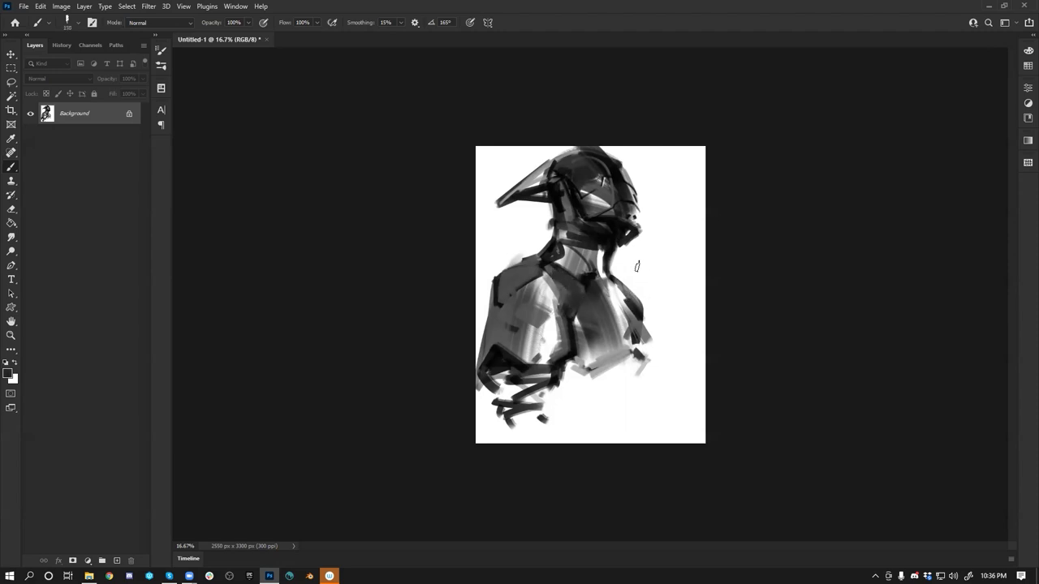
Step: Darken the front shoulder's edge, mirror the canvas and stroke over the front of the shoulder
{"action": "left_click_drag", "start_coordinate": [611, 277], "coordinate": [634, 306]}
{"action": "key", "text": "ctrl+f"}
{"action": "mouse_move", "coordinate": [562, 283]}
{"action": "left_mouse_down"}
{"action": "mouse_move", "coordinate": [551, 296]}
{"action": "mouse_move", "coordinate": [560, 290]}
{"action": "mouse_move", "coordinate": [549, 288]}
{"action": "left_mouse_up"}
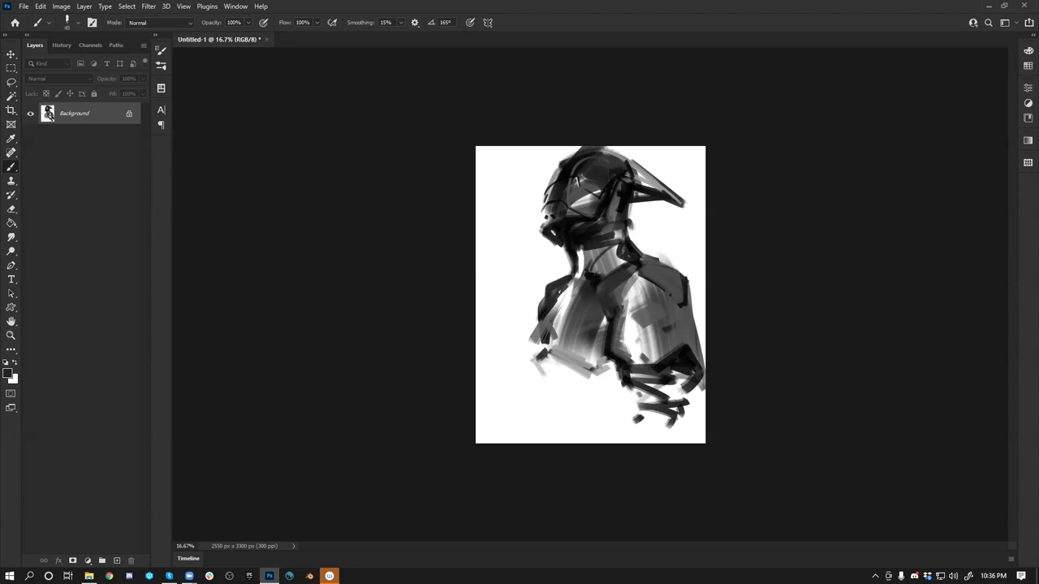
Step: Switch the brush to white, mirror the canvas back and trim the front outline of the neck
{"action": "key", "text": "x"}
{"action": "key", "text": "ctrl+shift+h"}
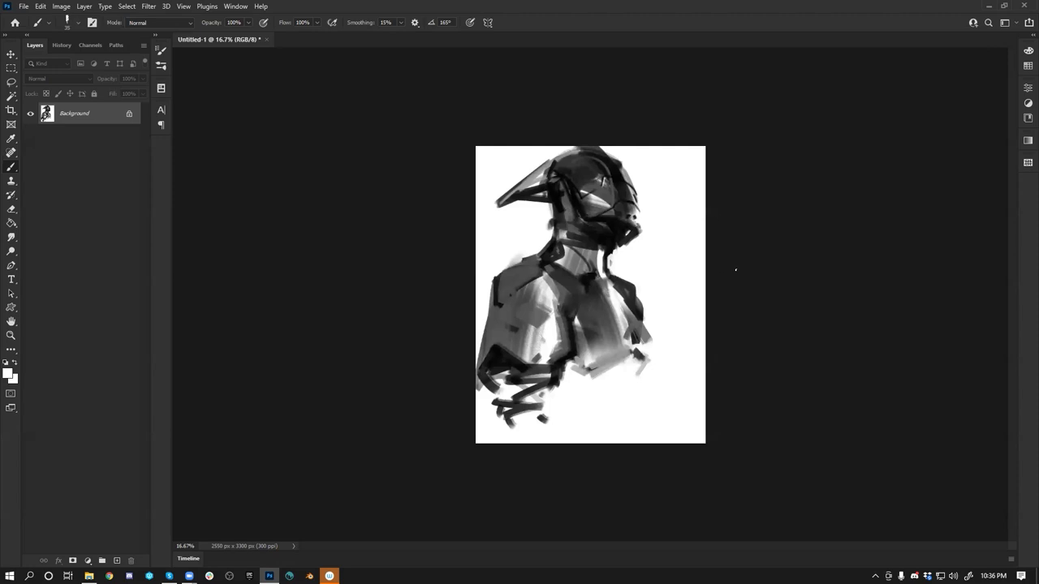
{"action": "key", "text": "]"}
{"action": "mouse_move", "coordinate": [604, 251]}
{"action": "left_mouse_down"}
{"action": "mouse_move", "coordinate": [610, 278]}
{"action": "mouse_move", "coordinate": [602, 256]}
{"action": "left_mouse_up"}
{"action": "key", "text": "x"}
{"action": "mouse_move", "coordinate": [593, 254]}
{"action": "left_mouse_down"}
{"action": "mouse_move", "coordinate": [576, 270]}
{"action": "mouse_move", "coordinate": [593, 271]}
{"action": "mouse_move", "coordinate": [598, 259]}
{"action": "mouse_move", "coordinate": [569, 271]}
{"action": "mouse_move", "coordinate": [575, 265]}
{"action": "left_mouse_up"}
{"action": "key", "text": "ctrl+z"}
{"action": "key", "text": "ctrl+z"}
{"action": "key", "text": "ctrl+z"}
Step: Draw thin near-white accents across the throat and along the collar's back edge with a smaller brush
{"action": "key", "text": "bracketleft"}
{"action": "key", "text": "bracketleft"}
{"action": "left_click", "coordinate": [602, 258], "text": "alt"}
{"action": "left_click_drag", "start_coordinate": [585, 263], "coordinate": [575, 269]}
{"action": "left_click_drag", "start_coordinate": [562, 262], "coordinate": [532, 269]}
{"action": "left_click_drag", "start_coordinate": [557, 228], "coordinate": [562, 256]}
{"action": "key", "text": "ctrl+z"}
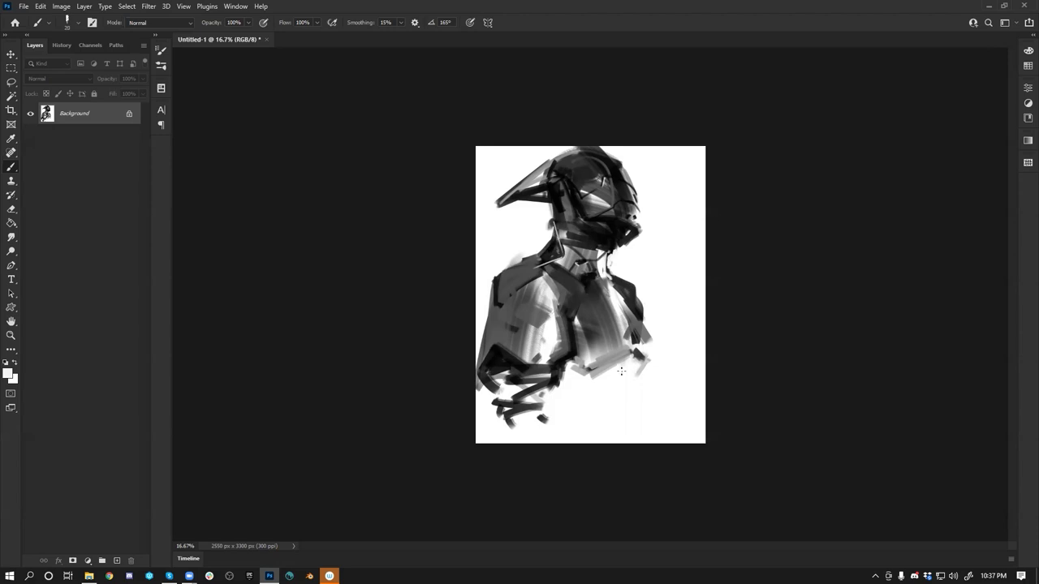
{"action": "left_click_drag", "start_coordinate": [563, 325], "coordinate": [554, 363]}
{"action": "key", "text": "ctrl+z"}
{"action": "left_click_drag", "start_coordinate": [557, 167], "coordinate": [554, 181]}
{"action": "key", "text": "ctrl+z"}
Step: Extend the helmet's top in black on the mirrored canvas, add white touches, and mirror it back
{"action": "key", "text": "ctrl+shift+h"}
{"action": "key", "text": "x"}
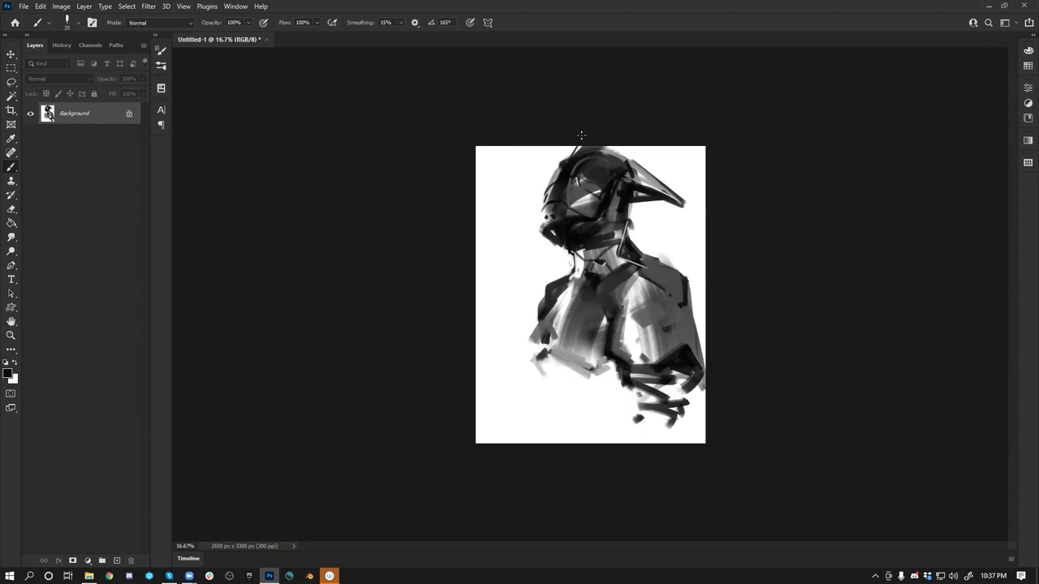
{"action": "left_click_drag", "start_coordinate": [607, 150], "coordinate": [621, 153]}
{"action": "key", "text": "x"}
{"action": "left_click_drag", "start_coordinate": [553, 168], "coordinate": [546, 174]}
{"action": "key", "text": "ctrl+shift+h"}
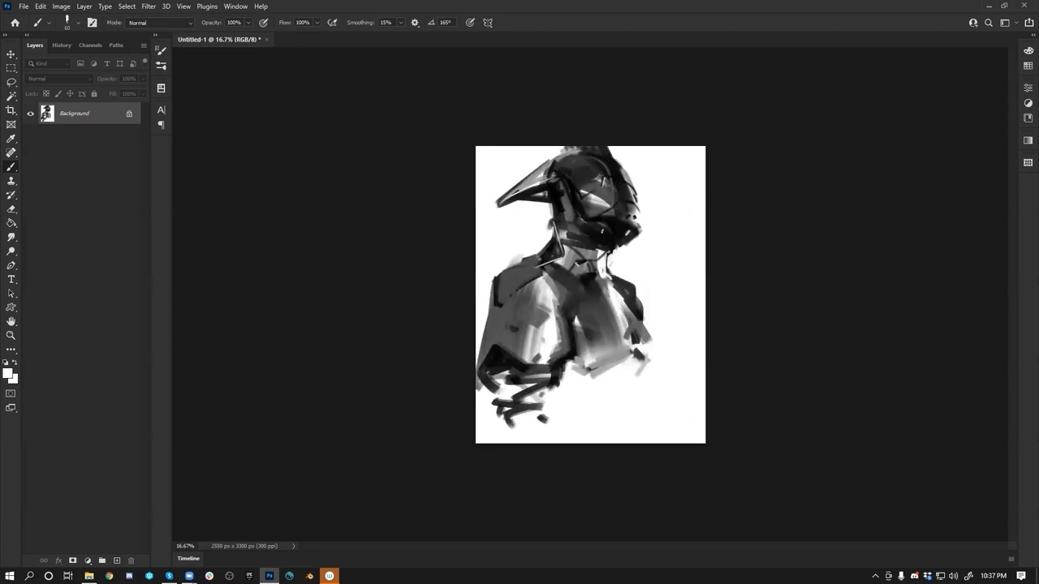
Step: Fill the underside of the helmet's beak and its base with mid-grey strokes
{"action": "mouse_move", "coordinate": [549, 174]}
{"action": "left_mouse_down"}
{"action": "mouse_move", "coordinate": [542, 180]}
{"action": "mouse_move", "coordinate": [556, 189]}
{"action": "mouse_move", "coordinate": [545, 183]}
{"action": "left_mouse_up"}
{"action": "key", "text": "ctrl+z"}
{"action": "key", "text": "x"}
{"action": "key", "text": "["}
{"action": "key", "text": "ctrl+plus"}
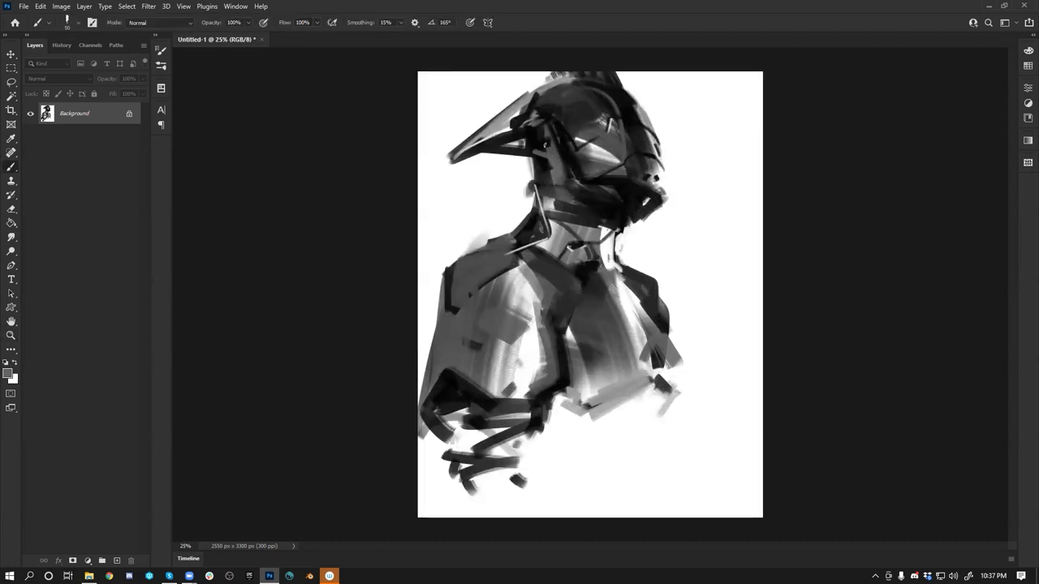
{"action": "mouse_move", "coordinate": [529, 145]}
{"action": "left_mouse_down"}
{"action": "mouse_move", "coordinate": [550, 144]}
{"action": "mouse_move", "coordinate": [496, 146]}
{"action": "mouse_move", "coordinate": [542, 133]}
{"action": "mouse_move", "coordinate": [474, 151]}
{"action": "mouse_move", "coordinate": [540, 151]}
{"action": "left_mouse_up"}
{"action": "key", "text": "bracketright"}
{"action": "key", "text": "ctrl+z"}
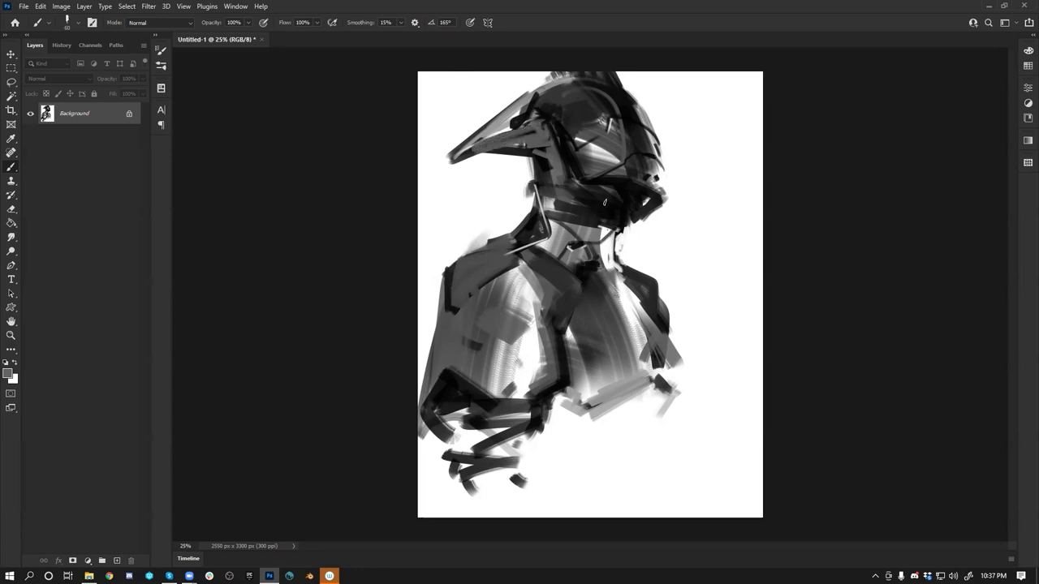
Step: Mirror the canvas and paint grey strokes across the helmet's jaw with a smaller brush
{"action": "left_click_drag", "start_coordinate": [581, 177], "coordinate": [600, 174]}
{"action": "key", "text": "bracketleft"}
{"action": "key", "text": "bracketleft"}
{"action": "key", "text": "ctrl+shift+h"}
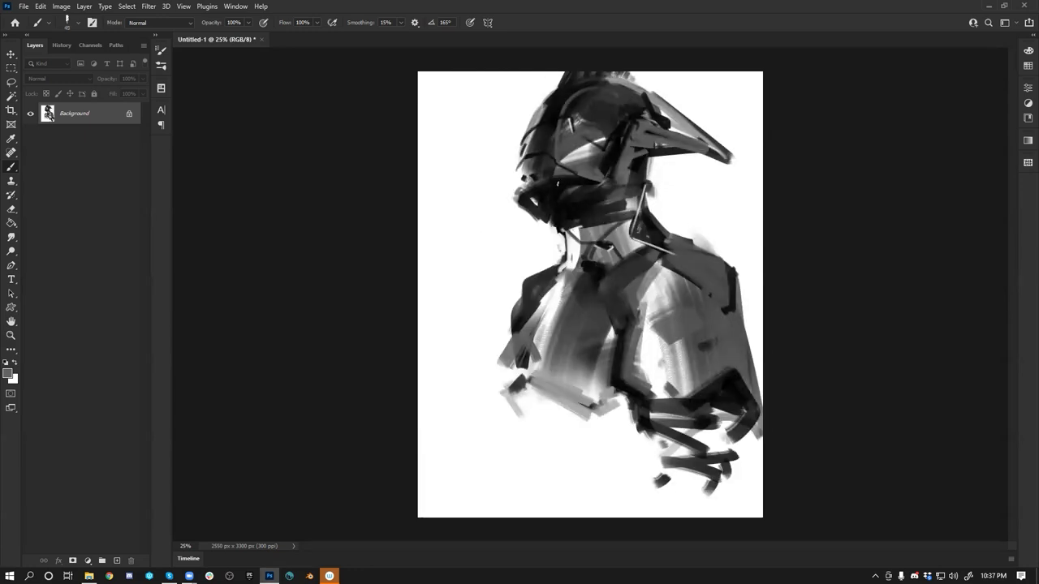
{"action": "mouse_move", "coordinate": [571, 188]}
{"action": "left_mouse_down"}
{"action": "mouse_move", "coordinate": [619, 197]}
{"action": "mouse_move", "coordinate": [598, 209]}
{"action": "mouse_move", "coordinate": [589, 200]}
{"action": "mouse_move", "coordinate": [613, 206]}
{"action": "mouse_move", "coordinate": [586, 210]}
{"action": "mouse_move", "coordinate": [610, 209]}
{"action": "mouse_move", "coordinate": [589, 220]}
{"action": "mouse_move", "coordinate": [614, 227]}
{"action": "left_mouse_up"}
{"action": "key", "text": "ctrl+z"}
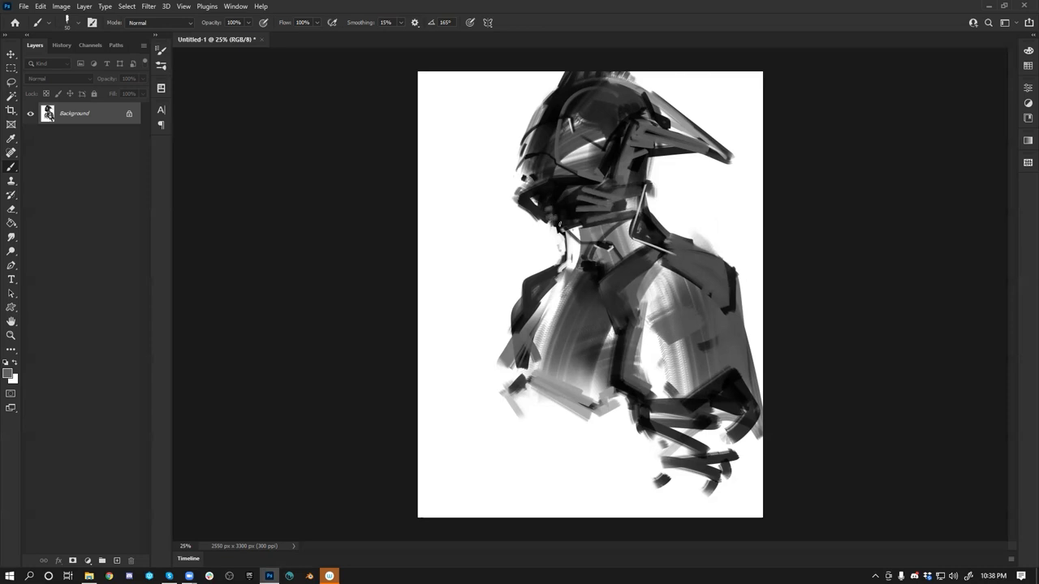
Step: Mirror the canvas to check the overall silhouette, and return to the Brush tool
{"action": "key", "text": "z"}
{"action": "left_click", "coordinate": [685, 266], "text": "alt"}
{"action": "left_click", "coordinate": [685, 266], "text": "alt"}
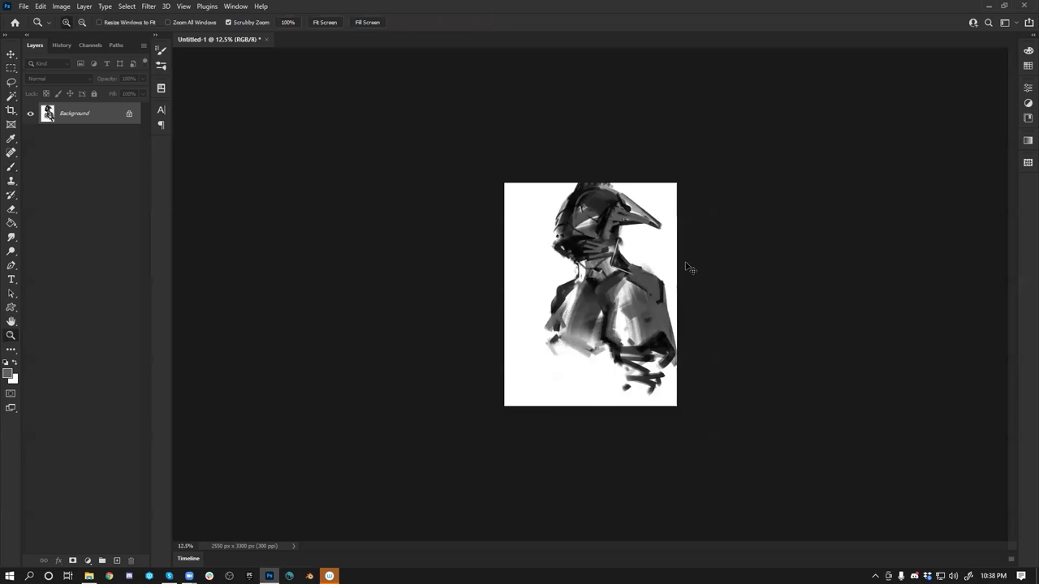
{"action": "key", "text": "ctrl+shift+h"}
{"action": "left_click", "coordinate": [636, 278]}
{"action": "left_click", "coordinate": [636, 279]}
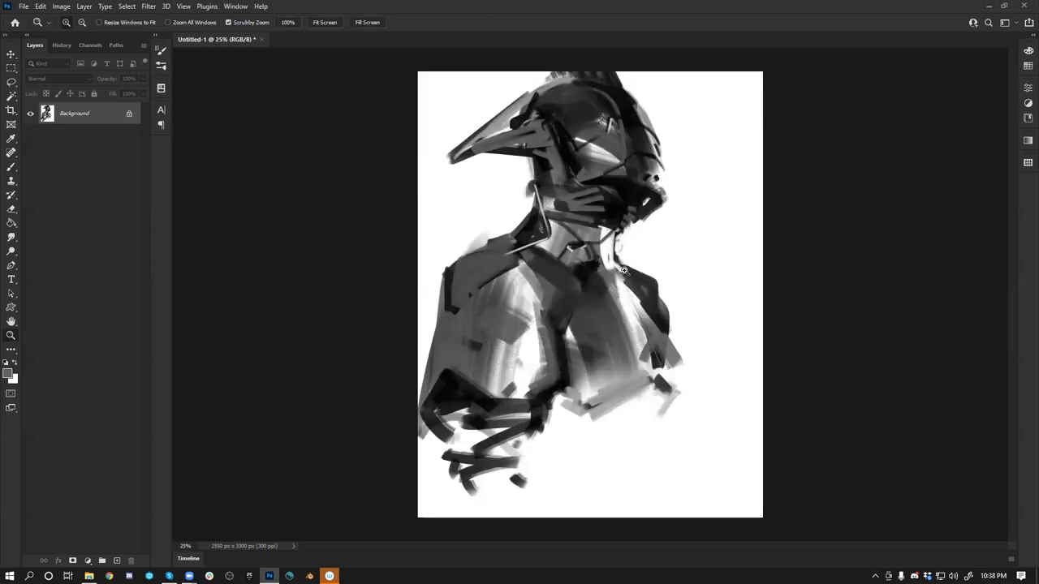
{"action": "key", "text": "b"}
{"action": "left_click", "coordinate": [594, 145], "text": "alt"}
{"action": "left_click_drag", "start_coordinate": [595, 145], "coordinate": [573, 154]}
{"action": "key", "text": "ctrl+z"}
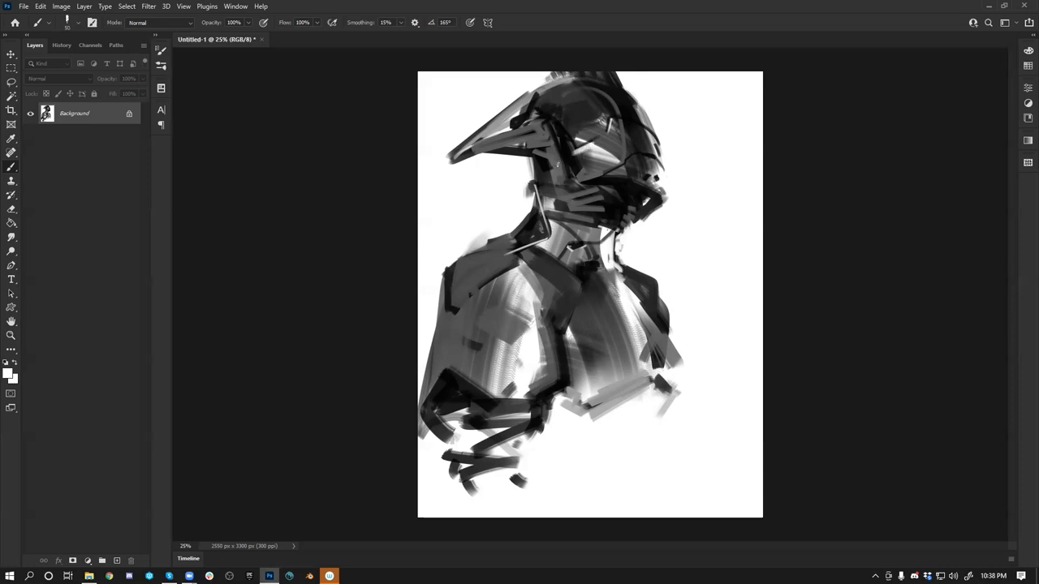
Step: Extend the front of the helmet's mouthpiece with sampled greys and mirror the canvas
{"action": "left_click", "coordinate": [585, 152], "text": "alt"}
{"action": "left_click_drag", "start_coordinate": [665, 185], "coordinate": [671, 208]}
{"action": "left_click", "coordinate": [628, 169], "text": "alt"}
{"action": "left_click_drag", "start_coordinate": [658, 187], "coordinate": [661, 205]}
{"action": "key", "text": "z"}
{"action": "left_click", "coordinate": [636, 252], "text": "alt"}
{"action": "left_click", "coordinate": [637, 253], "text": "alt"}
{"action": "key", "text": "ctrl+shift+h"}
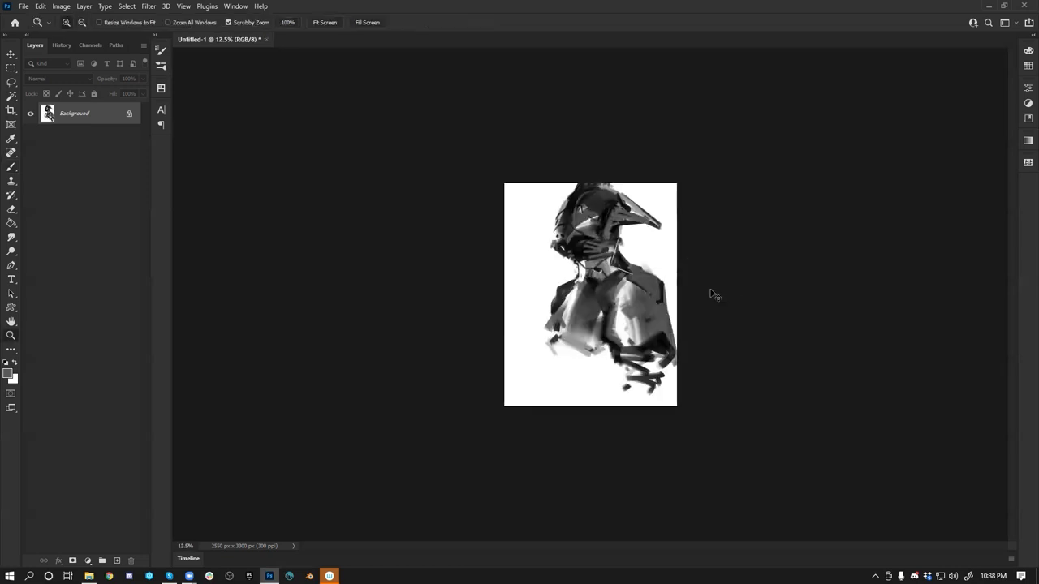
Step: Sketch the waist beneath the chest with sampled light grey strokes and mirror the canvas back
{"action": "left_click", "coordinate": [587, 283]}
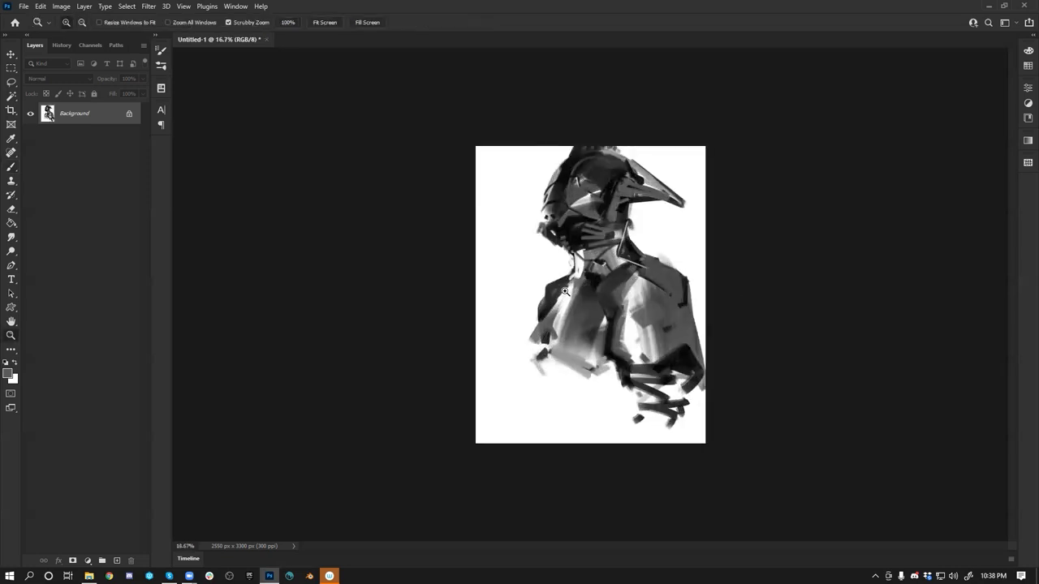
{"action": "key", "text": "b"}
{"action": "left_click", "coordinate": [572, 283], "text": "alt"}
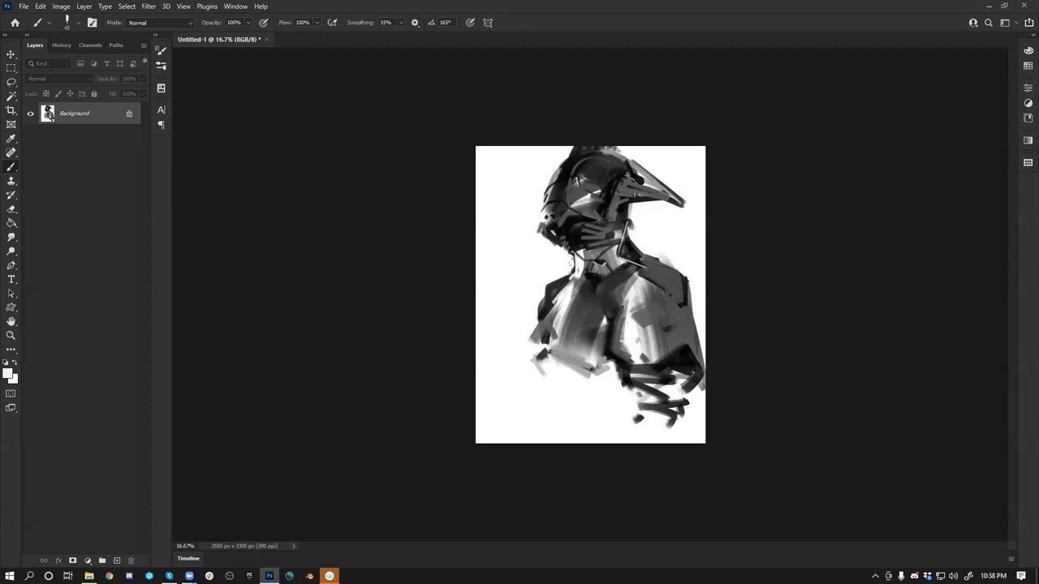
{"action": "mouse_move", "coordinate": [537, 362]}
{"action": "left_mouse_down"}
{"action": "mouse_move", "coordinate": [566, 387]}
{"action": "mouse_move", "coordinate": [548, 365]}
{"action": "mouse_move", "coordinate": [572, 380]}
{"action": "mouse_move", "coordinate": [547, 366]}
{"action": "mouse_move", "coordinate": [575, 364]}
{"action": "mouse_move", "coordinate": [572, 354]}
{"action": "mouse_move", "coordinate": [551, 361]}
{"action": "mouse_move", "coordinate": [564, 384]}
{"action": "mouse_move", "coordinate": [546, 379]}
{"action": "mouse_move", "coordinate": [567, 395]}
{"action": "left_mouse_up"}
{"action": "left_click", "coordinate": [573, 354], "text": "alt"}
{"action": "left_click_drag", "start_coordinate": [618, 373], "coordinate": [574, 396]}
{"action": "key", "text": "ctrl+shift+h"}
Step: Sample dark greys and rework the centre of the chest beside the collar flap
{"action": "key", "text": "bracketleft"}
{"action": "key", "text": "bracketleft"}
{"action": "key", "text": "bracketleft"}
{"action": "key", "text": "bracketleft"}
{"action": "key", "text": "bracketleft"}
{"action": "key", "text": "bracketleft"}
{"action": "key", "text": "bracketleft"}
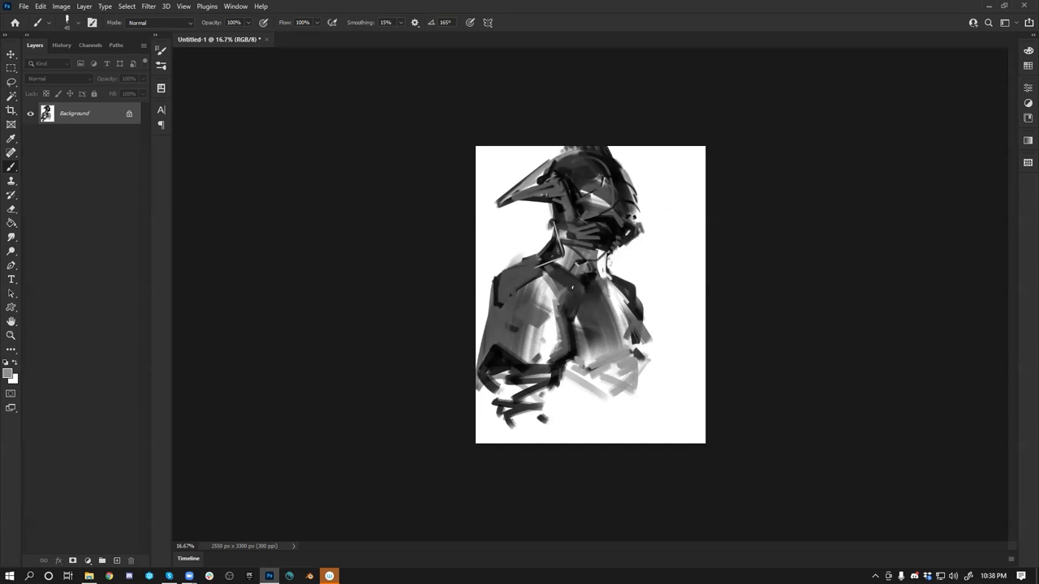
{"action": "left_click", "coordinate": [574, 322], "text": "alt"}
{"action": "left_click_drag", "start_coordinate": [557, 302], "coordinate": [627, 303]}
{"action": "left_click", "coordinate": [503, 282], "text": "alt"}
{"action": "key", "text": "bracketleft"}
{"action": "key", "text": "bracketleft"}
Step: Reset the colours to black and white, draw black shapes on the collar flap, and sample its grey
{"action": "key", "text": "z"}
{"action": "left_click", "coordinate": [566, 284]}
{"action": "key", "text": "b"}
{"action": "key", "text": "d"}
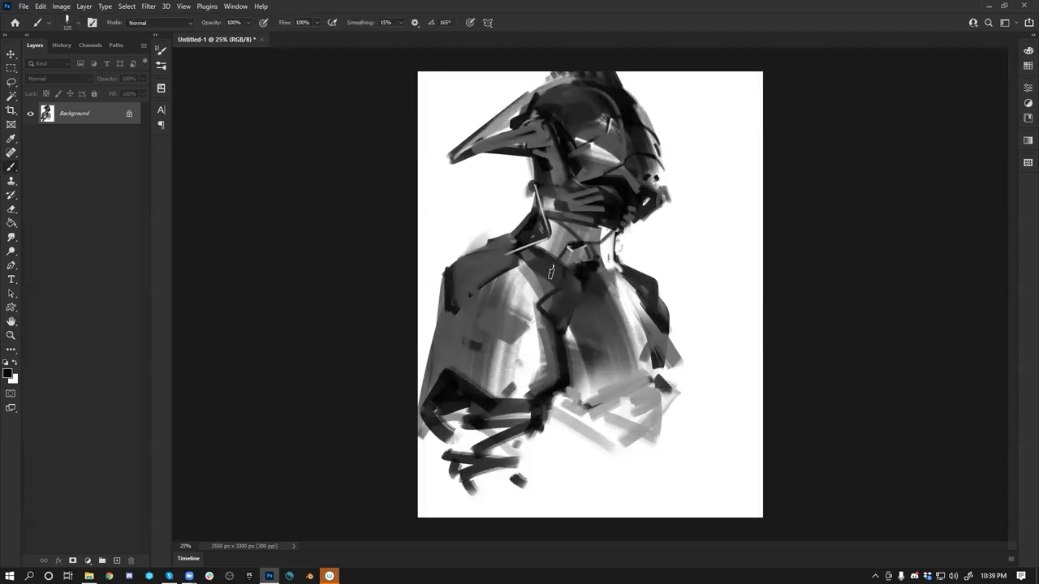
{"action": "left_click_drag", "start_coordinate": [560, 263], "coordinate": [534, 302]}
{"action": "key", "text": "ctrl+z"}
{"action": "mouse_move", "coordinate": [561, 265]}
{"action": "left_mouse_down"}
{"action": "mouse_move", "coordinate": [526, 298]}
{"action": "mouse_move", "coordinate": [534, 306]}
{"action": "mouse_move", "coordinate": [529, 290]}
{"action": "mouse_move", "coordinate": [546, 276]}
{"action": "mouse_move", "coordinate": [526, 296]}
{"action": "mouse_move", "coordinate": [540, 282]}
{"action": "left_mouse_up"}
{"action": "left_click", "coordinate": [544, 290], "text": "alt"}
Step: Build up the top of the near shoulder with sampled grey strokes from a smaller brush
{"action": "key", "text": "bracketleft"}
{"action": "left_click_drag", "start_coordinate": [480, 242], "coordinate": [452, 278]}
{"action": "key", "text": "ctrl+z"}
{"action": "left_click", "coordinate": [468, 262], "text": "alt"}
{"action": "mouse_move", "coordinate": [477, 241]}
{"action": "left_mouse_down"}
{"action": "mouse_move", "coordinate": [455, 267]}
{"action": "mouse_move", "coordinate": [480, 238]}
{"action": "mouse_move", "coordinate": [488, 243]}
{"action": "left_mouse_up"}
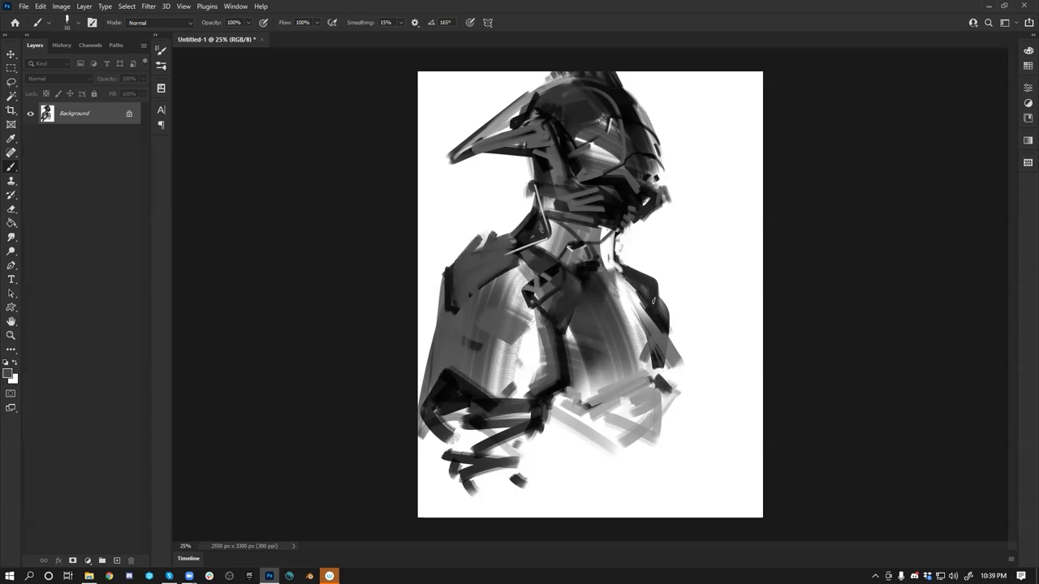
Step: Darken the front shoulder's outer edge, sample black from the near elbow and mirror the canvas
{"action": "left_click_drag", "start_coordinate": [660, 279], "coordinate": [664, 312]}
{"action": "left_click", "coordinate": [452, 328]}
{"action": "left_click", "coordinate": [457, 373], "text": "alt"}
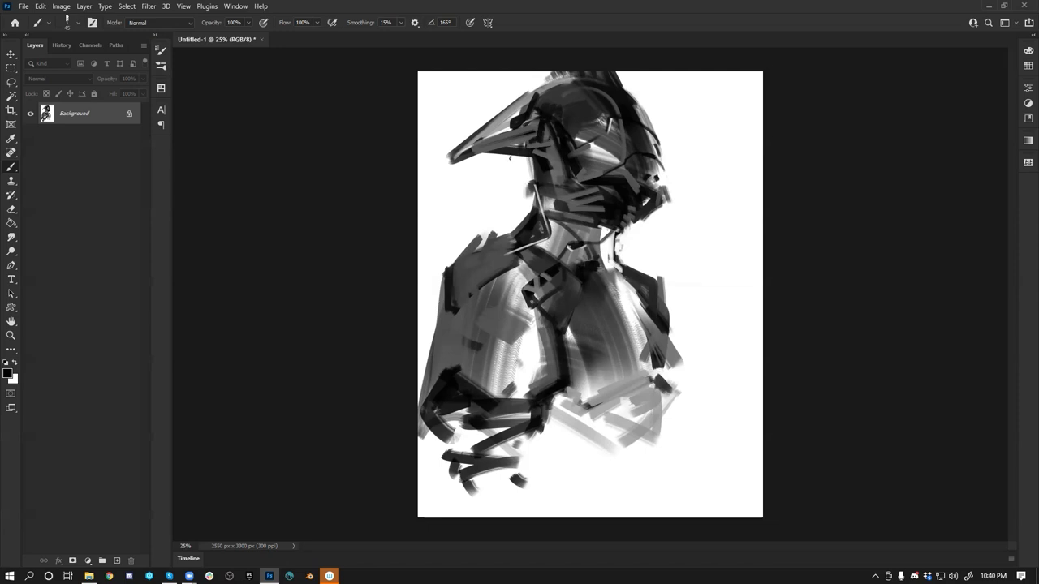
{"action": "key", "text": "ctrl+shift+h"}
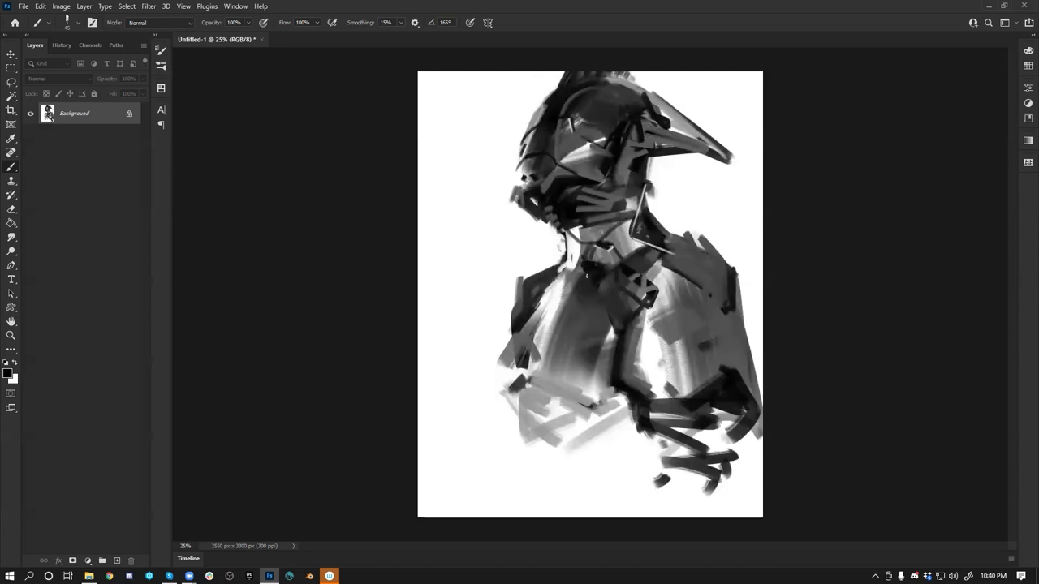
Step: Sample a light tone, brighten the neck just below the jaw and mirror the canvas back
{"action": "left_click", "coordinate": [577, 225], "text": "alt"}
{"action": "mouse_move", "coordinate": [573, 229]}
{"action": "left_mouse_down"}
{"action": "mouse_move", "coordinate": [567, 239]}
{"action": "mouse_move", "coordinate": [609, 218]}
{"action": "left_mouse_up"}
{"action": "key", "text": "["}
{"action": "key", "text": "ctrl+shift+h"}
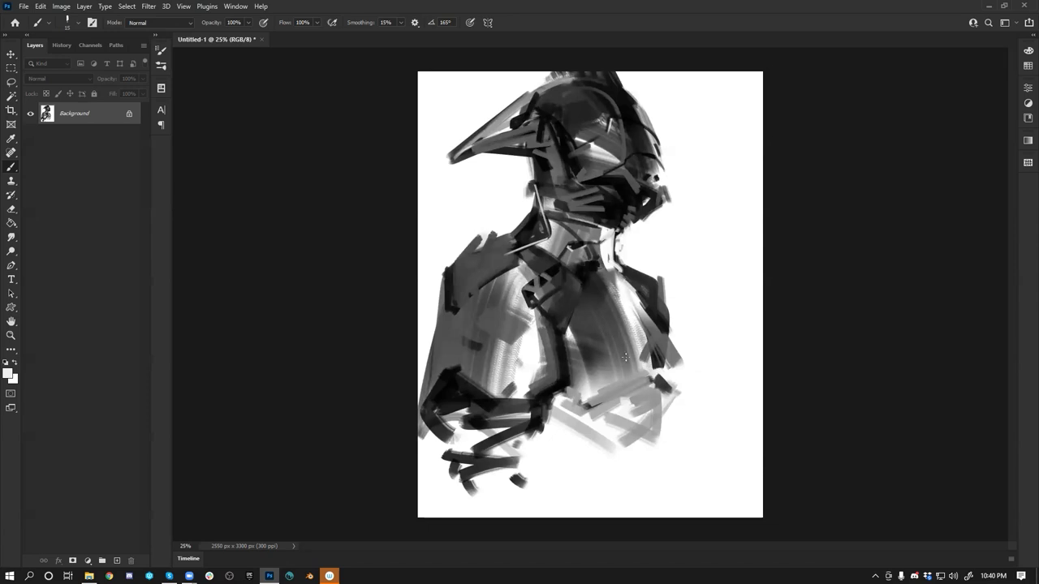
Step: Extend the dark collar shape down the chest's centre and draw a thin line across the far chest
{"action": "key", "text": "]"}
{"action": "left_click", "coordinate": [577, 308], "text": "alt"}
{"action": "key", "text": "]"}
{"action": "key", "text": "]"}
{"action": "key", "text": "]"}
{"action": "key", "text": "]"}
{"action": "left_click_drag", "start_coordinate": [583, 310], "coordinate": [560, 371]}
{"action": "key", "text": "ctrl+z"}
{"action": "mouse_move", "coordinate": [574, 314]}
{"action": "left_mouse_down"}
{"action": "mouse_move", "coordinate": [563, 362]}
{"action": "mouse_move", "coordinate": [572, 321]}
{"action": "mouse_move", "coordinate": [576, 332]}
{"action": "mouse_move", "coordinate": [602, 319]}
{"action": "mouse_move", "coordinate": [598, 337]}
{"action": "mouse_move", "coordinate": [641, 324]}
{"action": "left_mouse_up"}
{"action": "key", "text": "["}
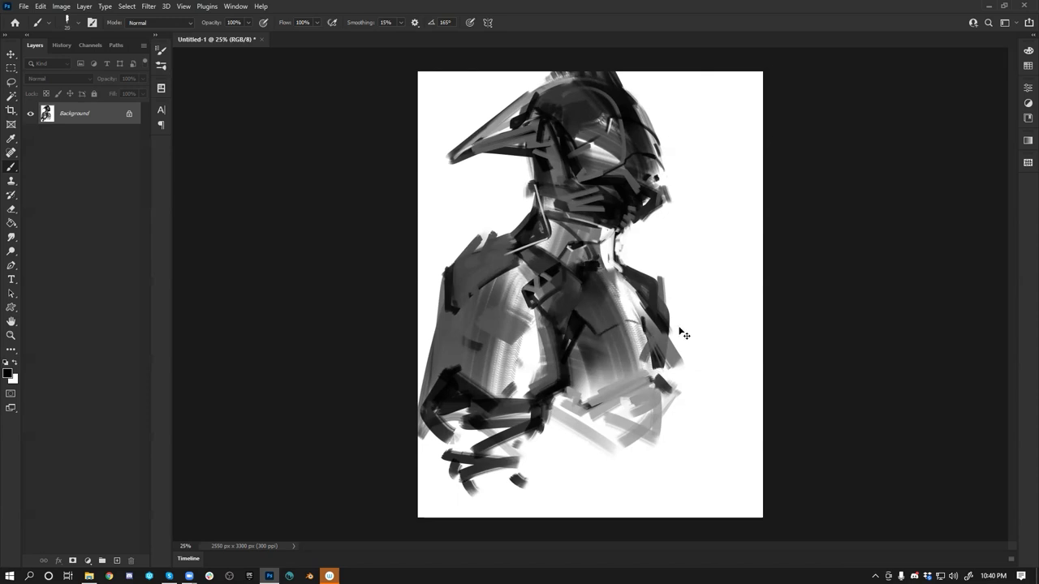
Step: Mirror the canvas in full-screen mode and draw the waistline and far hip edge in black
{"action": "key", "text": "ctrl+shift+h"}
{"action": "key", "text": "f"}
{"action": "left_click_drag", "start_coordinate": [730, 366], "coordinate": [670, 279]}
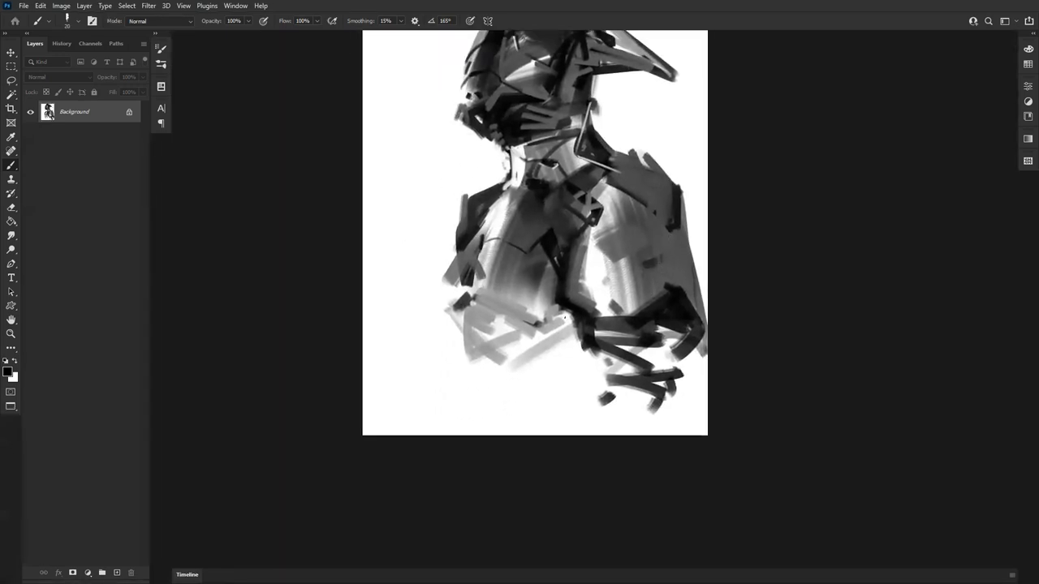
{"action": "mouse_move", "coordinate": [574, 338]}
{"action": "left_mouse_down"}
{"action": "mouse_move", "coordinate": [499, 372]}
{"action": "mouse_move", "coordinate": [496, 360]}
{"action": "mouse_move", "coordinate": [506, 366]}
{"action": "mouse_move", "coordinate": [477, 355]}
{"action": "mouse_move", "coordinate": [500, 371]}
{"action": "mouse_move", "coordinate": [509, 363]}
{"action": "mouse_move", "coordinate": [482, 361]}
{"action": "mouse_move", "coordinate": [477, 404]}
{"action": "left_mouse_up"}
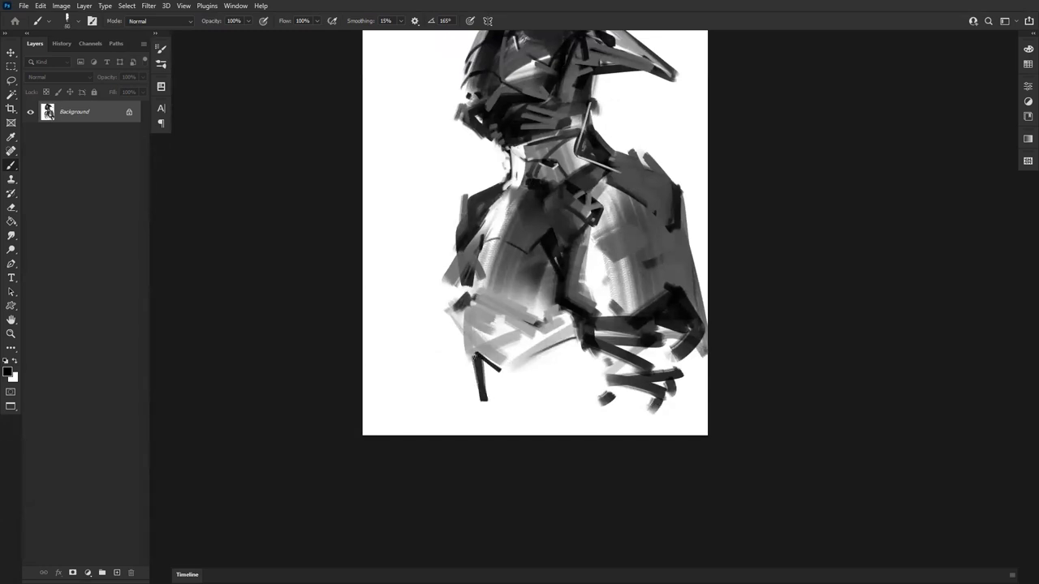
{"action": "mouse_move", "coordinate": [484, 362]}
{"action": "left_mouse_down"}
{"action": "mouse_move", "coordinate": [498, 412]}
{"action": "mouse_move", "coordinate": [505, 373]}
{"action": "mouse_move", "coordinate": [534, 351]}
{"action": "mouse_move", "coordinate": [529, 370]}
{"action": "mouse_move", "coordinate": [493, 347]}
{"action": "mouse_move", "coordinate": [492, 363]}
{"action": "mouse_move", "coordinate": [553, 377]}
{"action": "mouse_move", "coordinate": [509, 381]}
{"action": "left_mouse_up"}
Step: Mirror the canvas and block in a dark belt with a buckle or pouch below the waistline
{"action": "key", "text": "ctrl+shift+h"}
{"action": "key", "text": "ctrl+z"}
{"action": "mouse_move", "coordinate": [493, 339]}
{"action": "left_mouse_down"}
{"action": "mouse_move", "coordinate": [538, 352]}
{"action": "mouse_move", "coordinate": [536, 378]}
{"action": "mouse_move", "coordinate": [532, 364]}
{"action": "mouse_move", "coordinate": [490, 352]}
{"action": "left_mouse_up"}
{"action": "left_click_drag", "start_coordinate": [547, 366], "coordinate": [561, 386]}
{"action": "left_click_drag", "start_coordinate": [498, 349], "coordinate": [493, 380]}
{"action": "mouse_move", "coordinate": [492, 379]}
{"action": "left_mouse_down"}
{"action": "mouse_move", "coordinate": [523, 387]}
{"action": "mouse_move", "coordinate": [535, 376]}
{"action": "left_mouse_up"}
{"action": "mouse_move", "coordinate": [535, 376]}
{"action": "left_mouse_down"}
{"action": "mouse_move", "coordinate": [510, 372]}
{"action": "mouse_move", "coordinate": [480, 392]}
{"action": "left_mouse_up"}
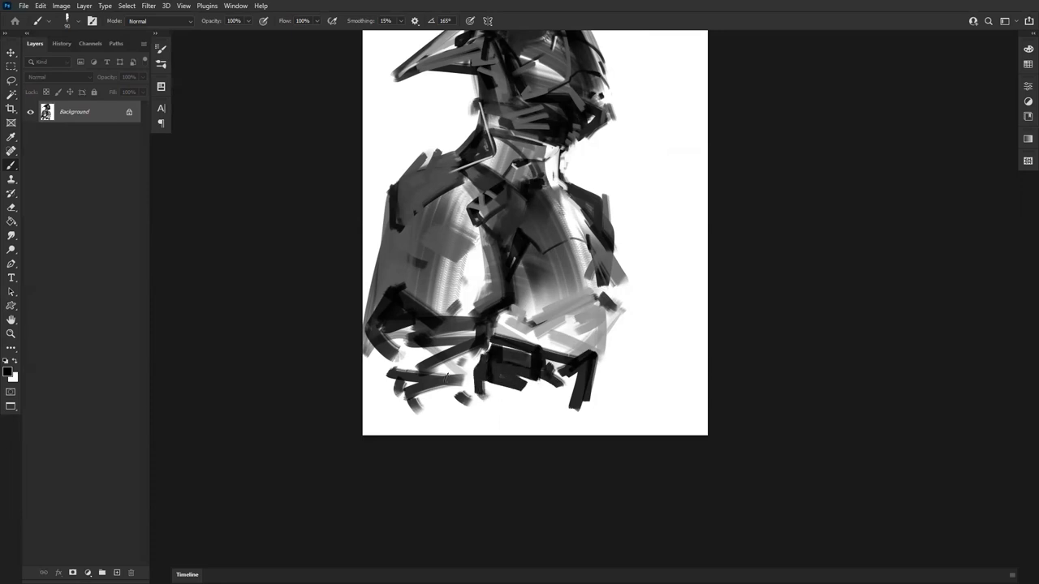
Step: Stroke in the near forearm's outer edge, mirror the canvas and return to the Brush tool
{"action": "left_click_drag", "start_coordinate": [380, 342], "coordinate": [397, 406]}
{"action": "key", "text": "z"}
{"action": "left_click", "coordinate": [597, 372], "text": "alt"}
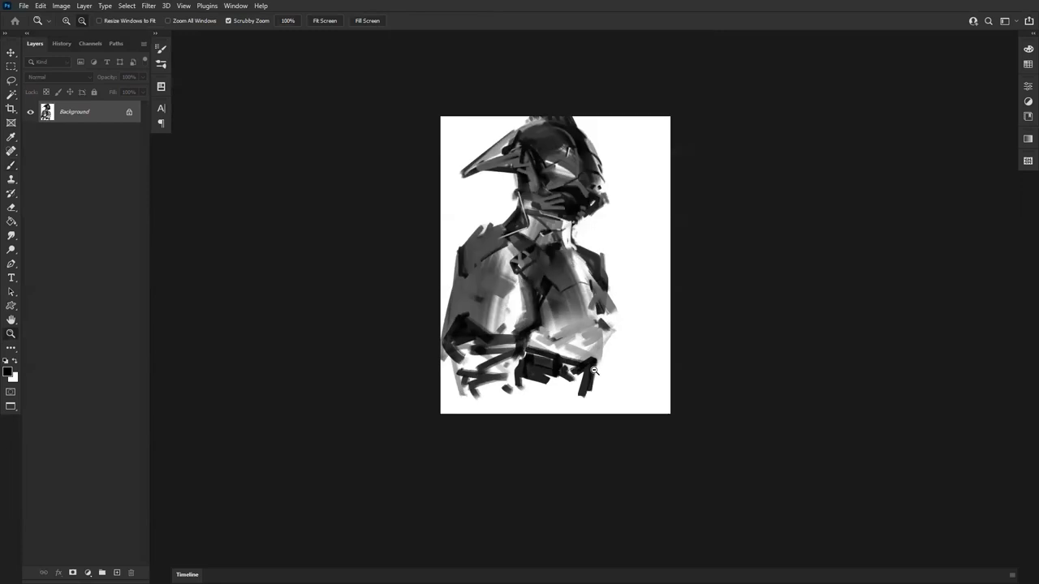
{"action": "key", "text": "ctrl+shift+h"}
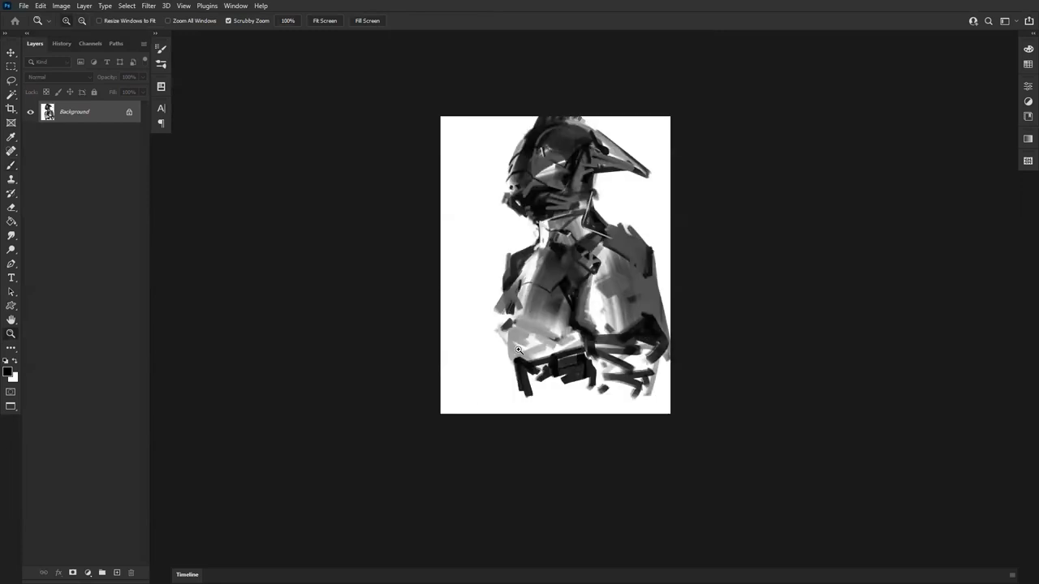
{"action": "key", "text": "b"}
{"action": "mouse_move", "coordinate": [503, 313]}
{"action": "left_mouse_down"}
{"action": "mouse_move", "coordinate": [496, 392]}
{"action": "mouse_move", "coordinate": [506, 342]}
{"action": "mouse_move", "coordinate": [513, 369]}
{"action": "left_mouse_up"}
{"action": "key", "text": "ctrl+z"}
{"action": "key", "text": "ctrl+z"}
Step: Paint the far arm in black from the shoulder down to the canvas's lower edge with a larger brush
{"action": "key", "text": "]"}
{"action": "left_click_drag", "start_coordinate": [511, 305], "coordinate": [494, 375]}
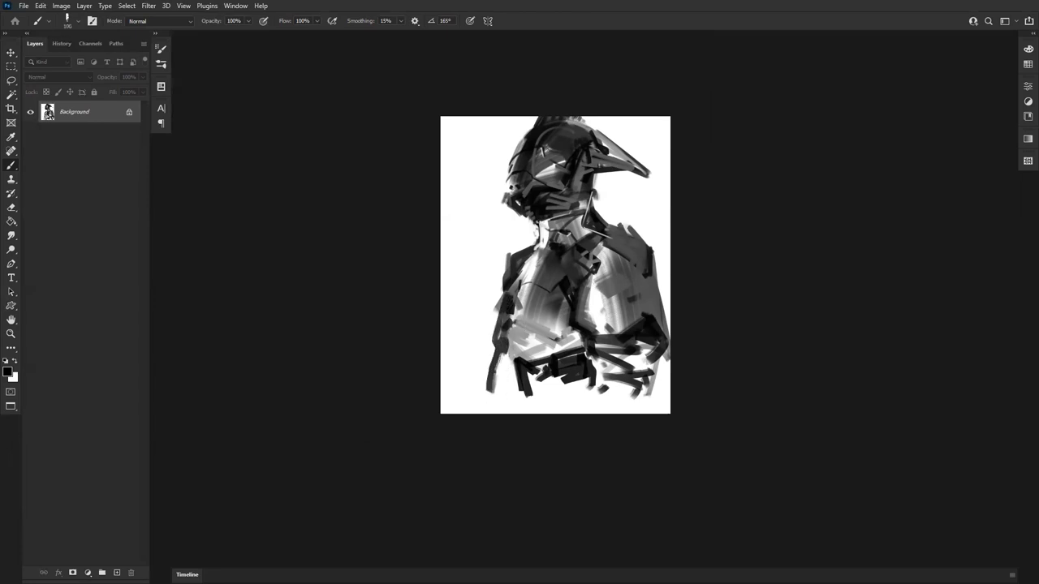
{"action": "left_click_drag", "start_coordinate": [503, 289], "coordinate": [482, 414]}
{"action": "mouse_move", "coordinate": [503, 356]}
{"action": "left_mouse_down"}
{"action": "mouse_move", "coordinate": [489, 405]}
{"action": "mouse_move", "coordinate": [510, 354]}
{"action": "mouse_move", "coordinate": [503, 345]}
{"action": "mouse_move", "coordinate": [516, 365]}
{"action": "mouse_move", "coordinate": [492, 408]}
{"action": "left_mouse_up"}
{"action": "mouse_move", "coordinate": [508, 373]}
{"action": "left_mouse_down"}
{"action": "mouse_move", "coordinate": [493, 419]}
{"action": "mouse_move", "coordinate": [510, 415]}
{"action": "left_mouse_up"}
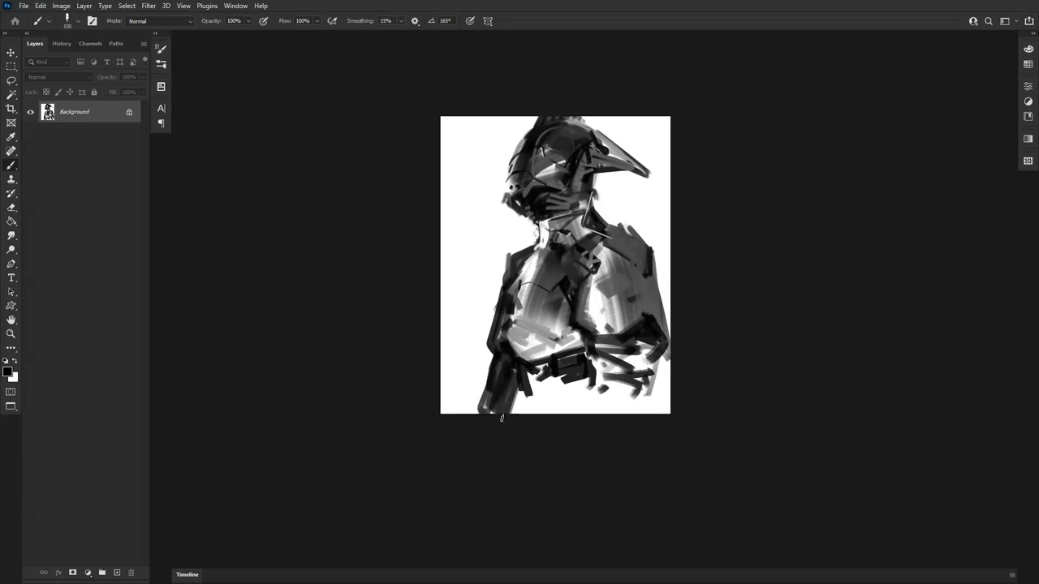
Step: Fill the near forearm with vertical strokes down to the canvas's lower edge and mirror the canvas
{"action": "left_click_drag", "start_coordinate": [597, 373], "coordinate": [591, 414]}
{"action": "left_click_drag", "start_coordinate": [606, 370], "coordinate": [600, 415]}
{"action": "left_click_drag", "start_coordinate": [620, 365], "coordinate": [612, 414]}
{"action": "left_click_drag", "start_coordinate": [628, 392], "coordinate": [622, 415]}
{"action": "left_click_drag", "start_coordinate": [647, 364], "coordinate": [644, 414]}
{"action": "left_click_drag", "start_coordinate": [652, 356], "coordinate": [639, 414]}
{"action": "key", "text": "ctrl+f"}
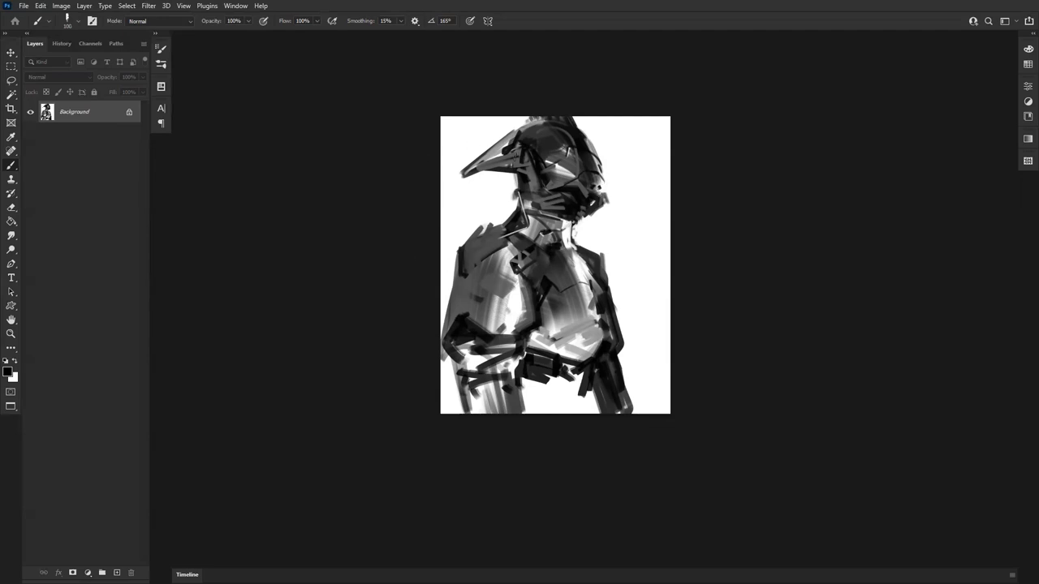
Step: Duplicate the painting onto a new layer with the Lasso tool active
{"action": "key", "text": "l"}
{"action": "key", "text": "ctrl+j"}
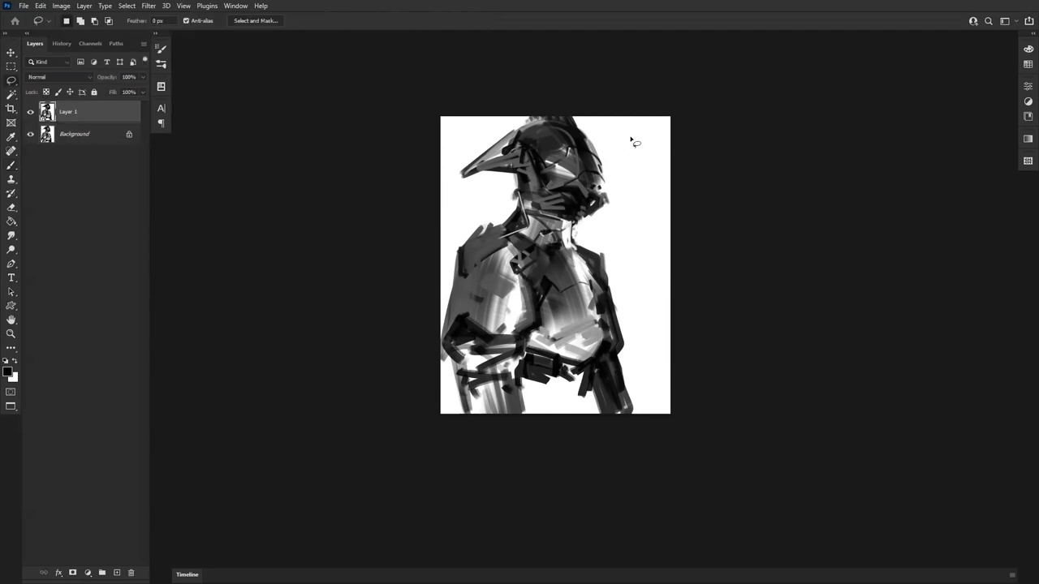
Step: Select the whole body below the helmet with the Lasso and copy it to a new layer
{"action": "mouse_move", "coordinate": [627, 153]}
{"action": "left_mouse_down"}
{"action": "mouse_move", "coordinate": [495, 92]}
{"action": "mouse_move", "coordinate": [449, 174]}
{"action": "mouse_move", "coordinate": [510, 174]}
{"action": "mouse_move", "coordinate": [516, 189]}
{"action": "mouse_move", "coordinate": [507, 216]}
{"action": "mouse_move", "coordinate": [496, 215]}
{"action": "mouse_move", "coordinate": [602, 229]}
{"action": "mouse_move", "coordinate": [625, 265]}
{"action": "mouse_move", "coordinate": [682, 437]}
{"action": "mouse_move", "coordinate": [624, 497]}
{"action": "mouse_move", "coordinate": [383, 409]}
{"action": "mouse_move", "coordinate": [423, 262]}
{"action": "mouse_move", "coordinate": [472, 233]}
{"action": "left_mouse_up"}
{"action": "key", "text": "ctrl+d"}
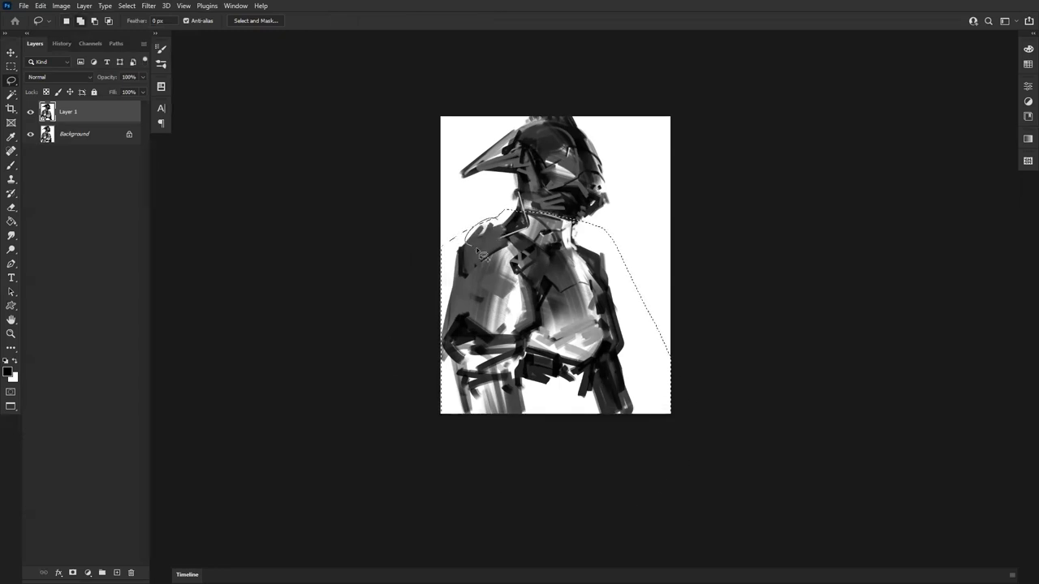
{"action": "key", "text": "ctrl+j"}
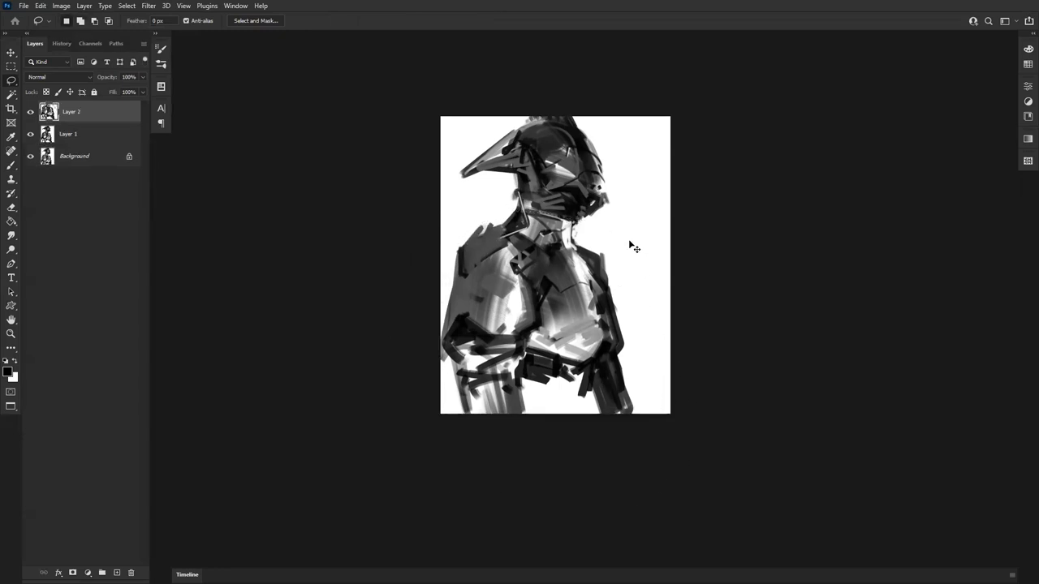
Step: Scale the copied body up to about 114% and place it under the helmet so it overflows the canvas edges
{"action": "key", "text": "ctrl+t"}
{"action": "left_click_drag", "start_coordinate": [670, 209], "coordinate": [687, 193]}
{"action": "left_click_drag", "start_coordinate": [626, 232], "coordinate": [609, 262]}
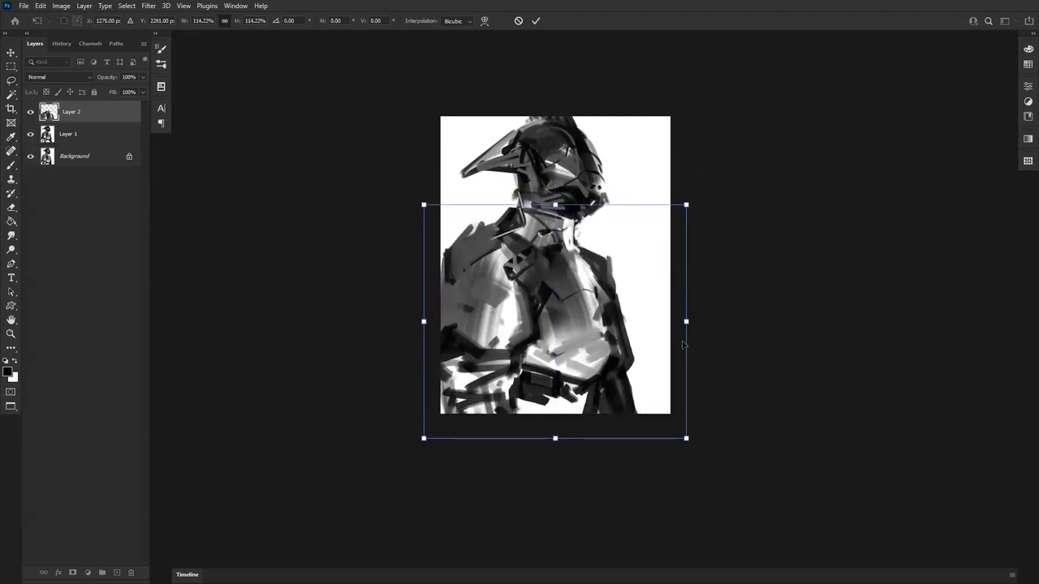
{"action": "key", "text": "Return"}
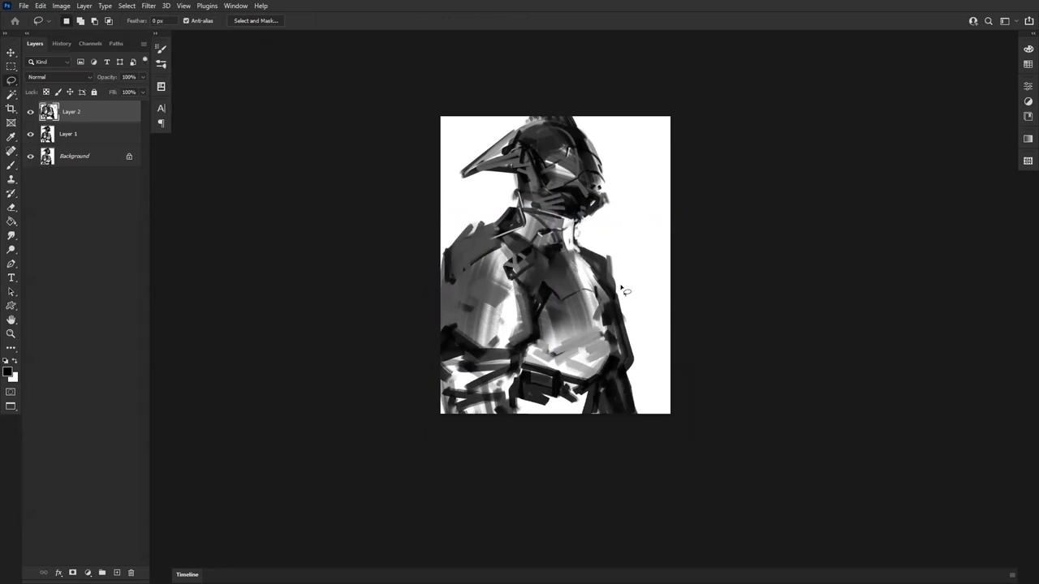
Step: Clean up the background under the back of the helmet with a white 90 px brush, checking the silhouette by mirroring the canvas twice
{"action": "key", "text": "b"}
{"action": "key", "text": "x"}
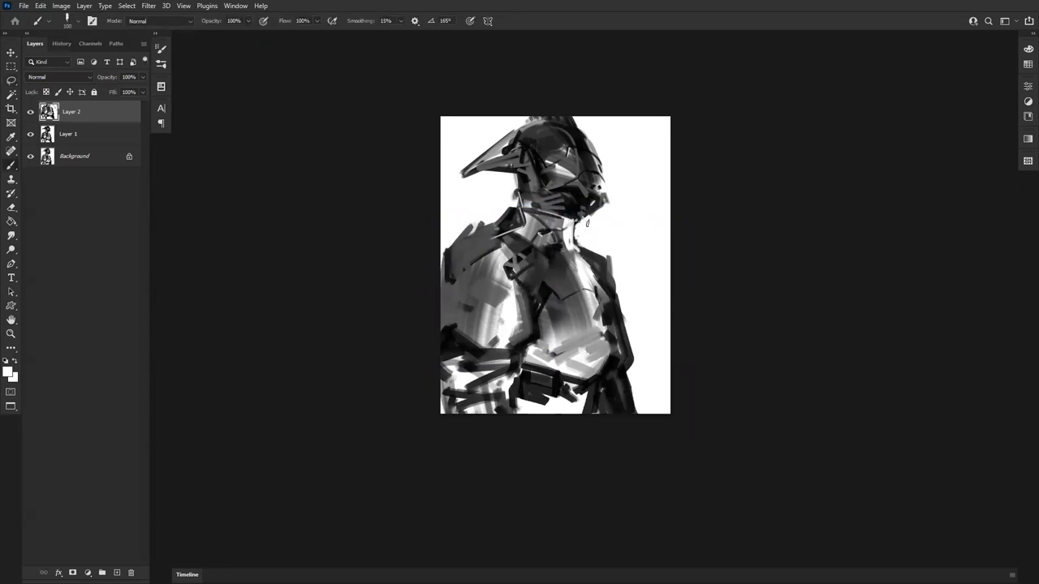
{"action": "key", "text": "["}
{"action": "left_click_drag", "start_coordinate": [581, 221], "coordinate": [590, 212]}
{"action": "key", "text": "ctrl+shift+h"}
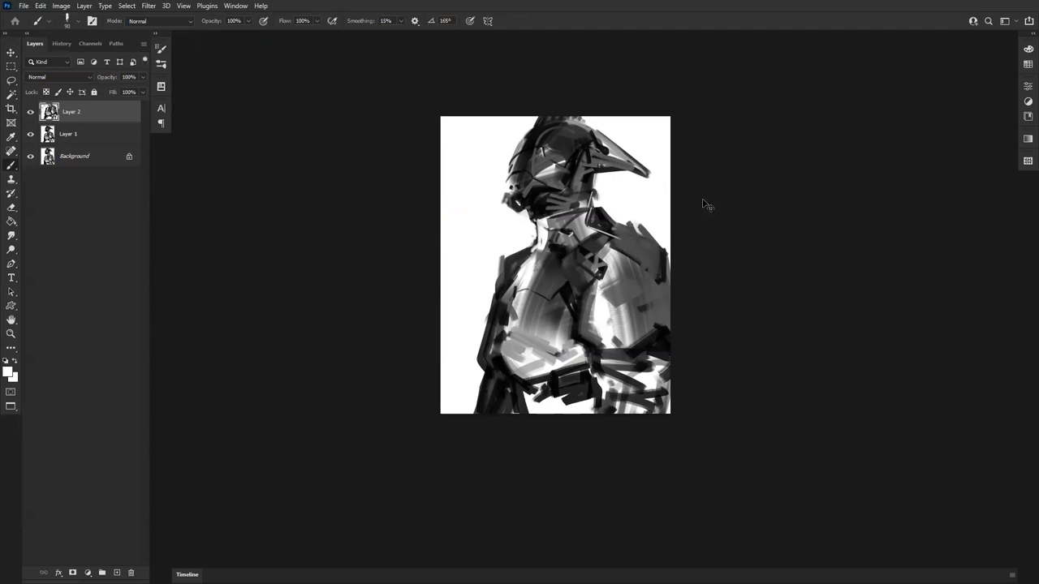
{"action": "key", "text": "ctrl+shift+h"}
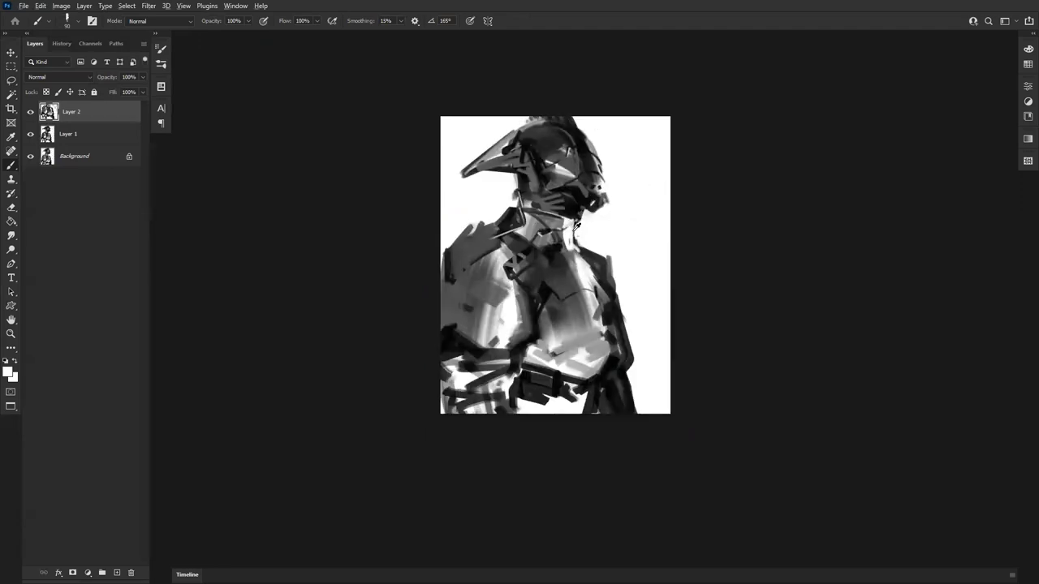
Step: Touch up the back of the neck with a sampled tone, add a small black accent on the far shoulder's top, and mirror the canvas
{"action": "key", "text": "d"}
{"action": "left_click", "coordinate": [579, 228], "text": "alt"}
{"action": "mouse_move", "coordinate": [573, 228]}
{"action": "left_mouse_down"}
{"action": "mouse_move", "coordinate": [576, 254]}
{"action": "mouse_move", "coordinate": [569, 245]}
{"action": "left_mouse_up"}
{"action": "key", "text": "d"}
{"action": "key", "text": "bracketleft"}
{"action": "key", "text": "bracketleft"}
{"action": "key", "text": "bracketleft"}
{"action": "left_click_drag", "start_coordinate": [578, 240], "coordinate": [589, 254]}
{"action": "key", "text": "ctrl+shift+h"}
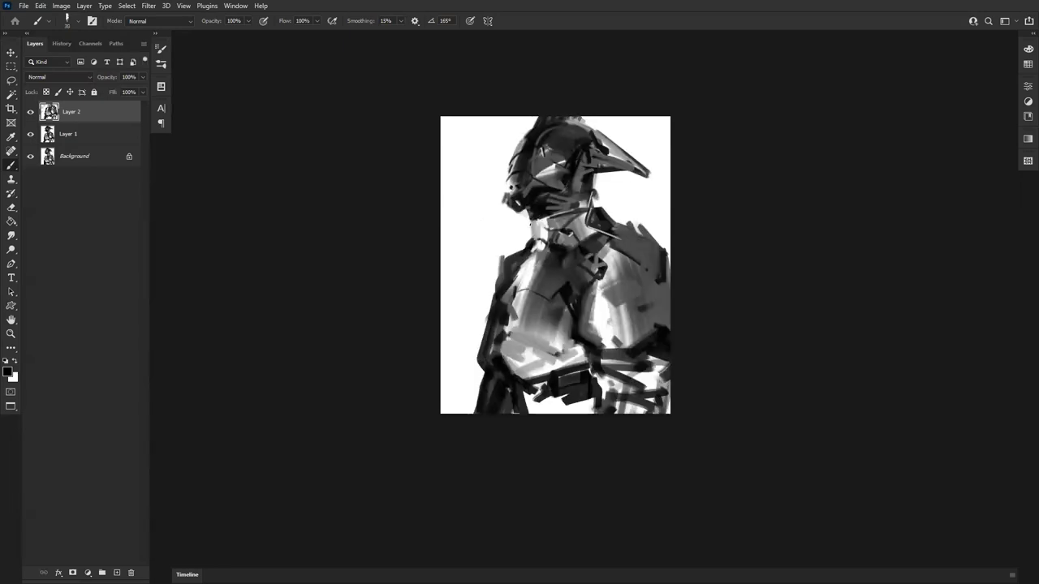
Step: Carve the neck's back edge and the helmet's lower rim in white, and mirror the canvas back
{"action": "key", "text": "e"}
{"action": "key", "text": "b"}
{"action": "key", "text": "x"}
{"action": "left_click_drag", "start_coordinate": [531, 221], "coordinate": [533, 239]}
{"action": "left_click_drag", "start_coordinate": [516, 212], "coordinate": [522, 211]}
{"action": "key", "text": "ctrl+shift+h"}
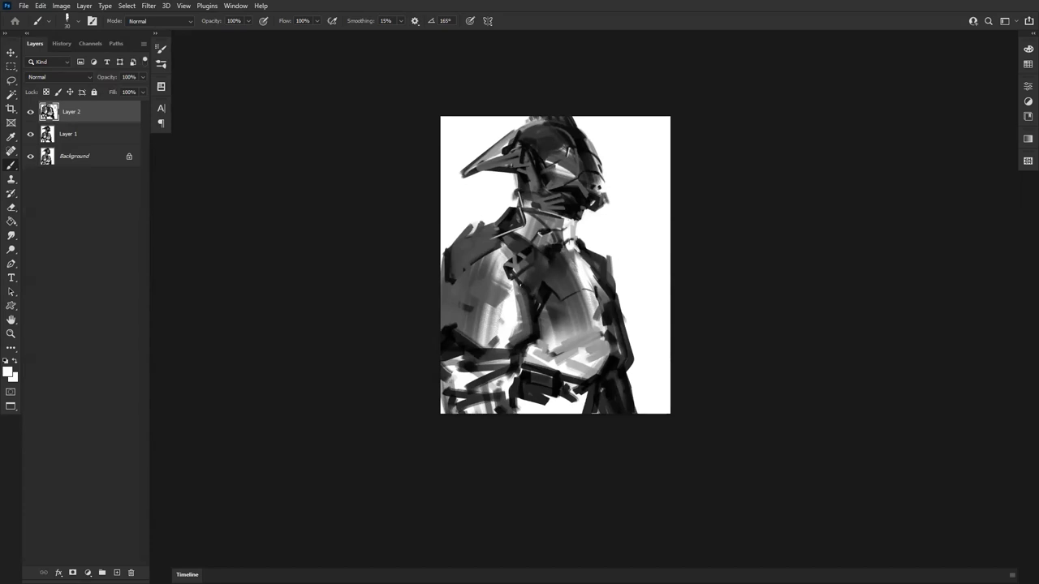
Step: Draw black accents on the near shoulder plate, collar and far neck base, and extend the beak to a sharp outlined tip
{"action": "key", "text": "x"}
{"action": "left_click_drag", "start_coordinate": [526, 287], "coordinate": [490, 309]}
{"action": "key", "text": "ctrl+z"}
{"action": "left_click_drag", "start_coordinate": [476, 256], "coordinate": [498, 243]}
{"action": "left_click_drag", "start_coordinate": [489, 228], "coordinate": [517, 194]}
{"action": "left_click_drag", "start_coordinate": [465, 172], "coordinate": [444, 187]}
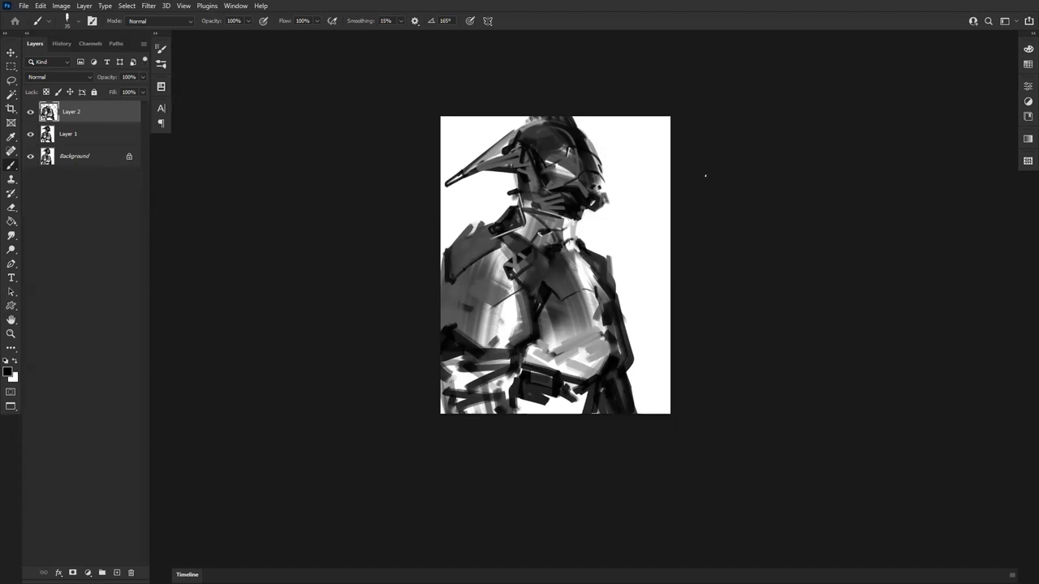
{"action": "left_click_drag", "start_coordinate": [575, 237], "coordinate": [583, 247]}
Step: Draw the beak's upper edge up to the helmet crown, fill it with sampled grey using a larger brush, and mirror the canvas
{"action": "key", "text": "z"}
{"action": "key", "text": "b"}
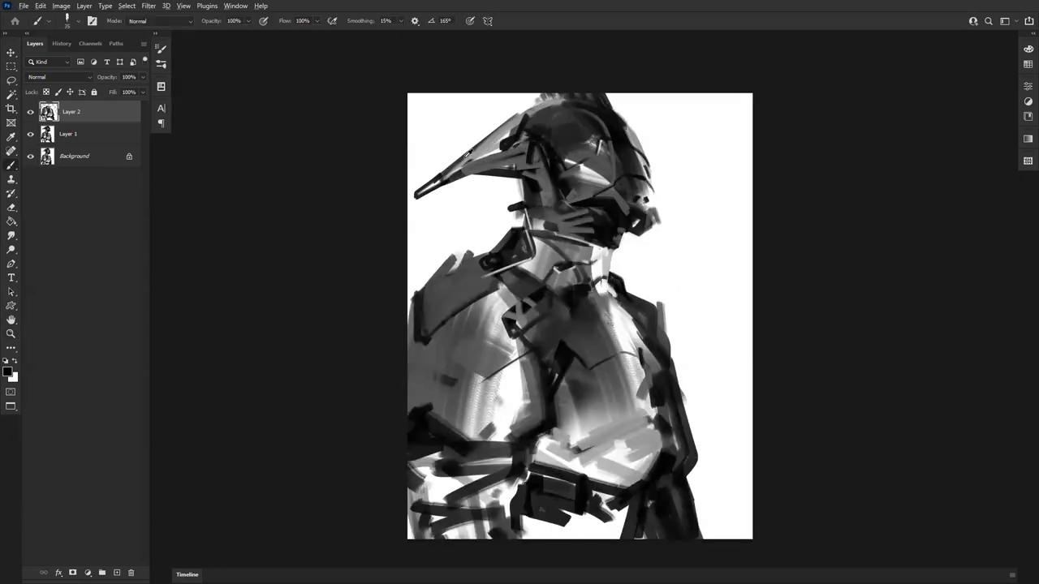
{"action": "mouse_move", "coordinate": [474, 152]}
{"action": "left_mouse_down"}
{"action": "mouse_move", "coordinate": [450, 172]}
{"action": "mouse_move", "coordinate": [490, 156]}
{"action": "mouse_move", "coordinate": [513, 120]}
{"action": "mouse_move", "coordinate": [567, 93]}
{"action": "left_mouse_up"}
{"action": "left_click", "coordinate": [482, 145], "text": "alt"}
{"action": "key", "text": "bracketright"}
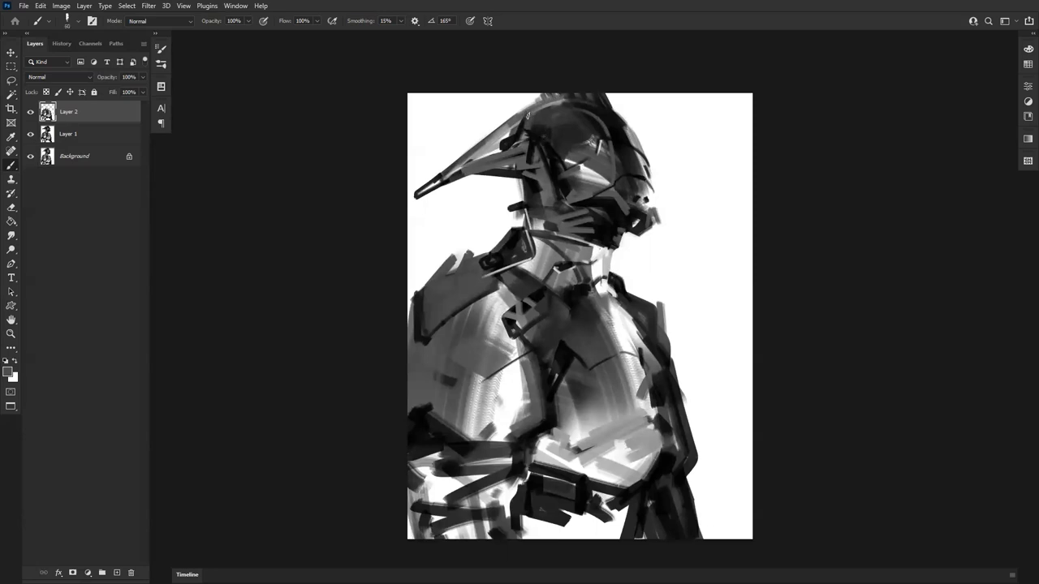
{"action": "left_click_drag", "start_coordinate": [657, 252], "coordinate": [714, 225]}
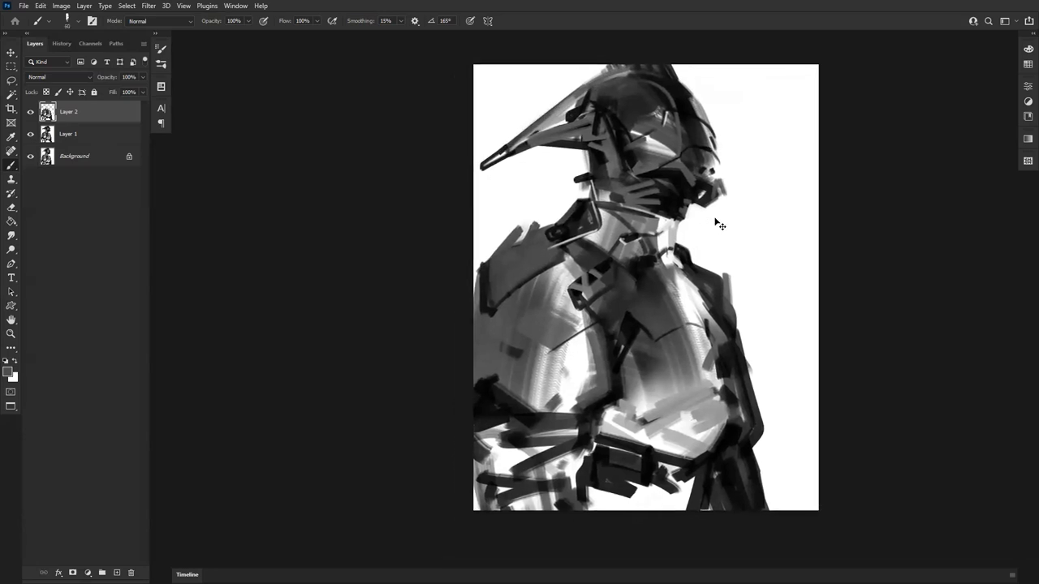
{"action": "key", "text": "ctrl+shift+h"}
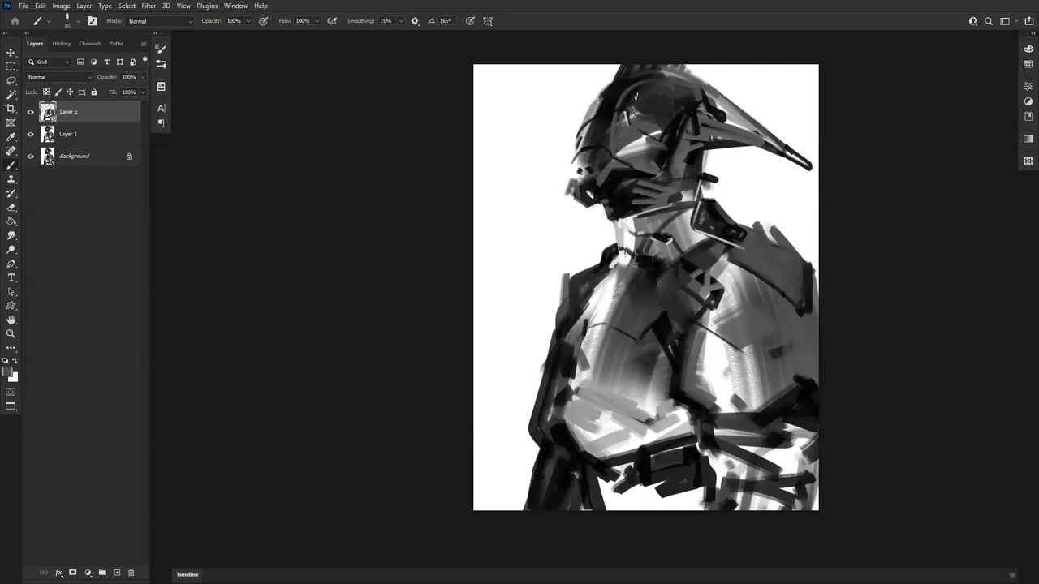
Step: Darken the beak near its base with a tone sampled from the helmet, and flip the canvas again
{"action": "key", "text": "d"}
{"action": "left_click", "coordinate": [646, 81], "text": "alt"}
{"action": "left_click_drag", "start_coordinate": [732, 129], "coordinate": [755, 137]}
{"action": "key", "text": "ctrl+shift+h"}
Step: Refine the helmet's side, crown and face plate with sampled tones, and mirror the canvas to check the whole figure
{"action": "left_click", "coordinate": [608, 106], "text": "alt"}
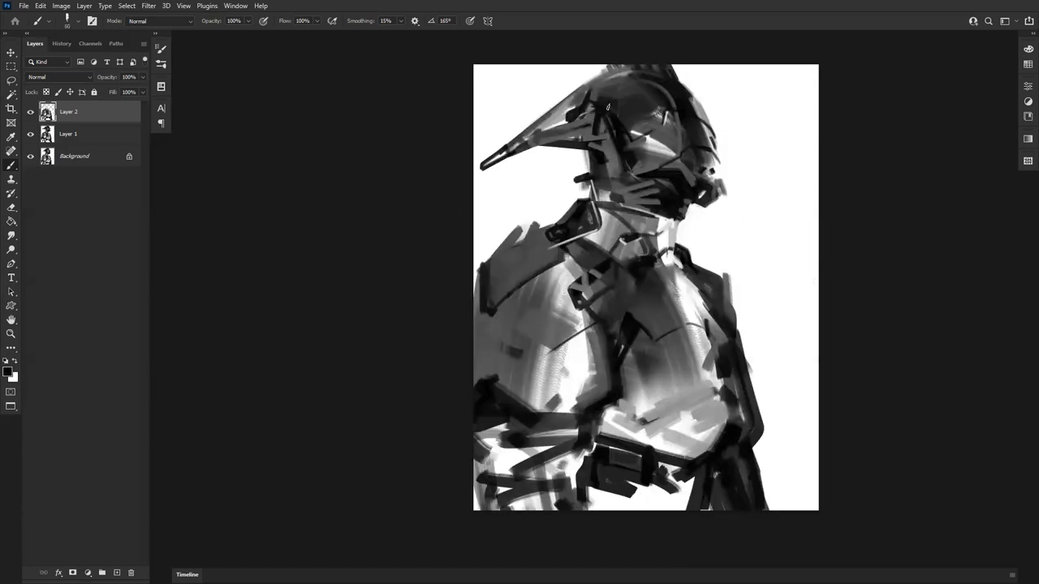
{"action": "left_click_drag", "start_coordinate": [613, 107], "coordinate": [614, 121]}
{"action": "left_click_drag", "start_coordinate": [637, 81], "coordinate": [621, 91]}
{"action": "left_click", "coordinate": [673, 111], "text": "alt"}
{"action": "left_click_drag", "start_coordinate": [668, 112], "coordinate": [665, 127]}
{"action": "key", "text": "z"}
{"action": "left_click", "coordinate": [695, 228], "text": "alt"}
{"action": "left_click", "coordinate": [696, 228], "text": "alt"}
{"action": "key", "text": "ctrl+shift+h"}
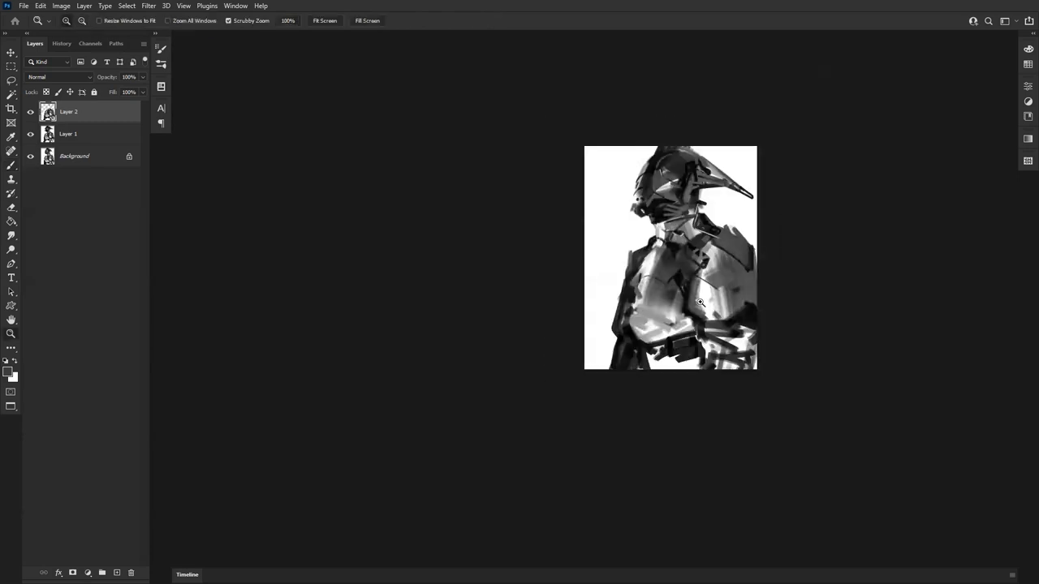
Step: Draw a dark panel line across the lower far chest with a sampled tone and smaller brush, undoing the unwanted strokes
{"action": "key", "text": "b"}
{"action": "key", "text": "z"}
{"action": "left_click", "coordinate": [695, 308]}
{"action": "key", "text": "b"}
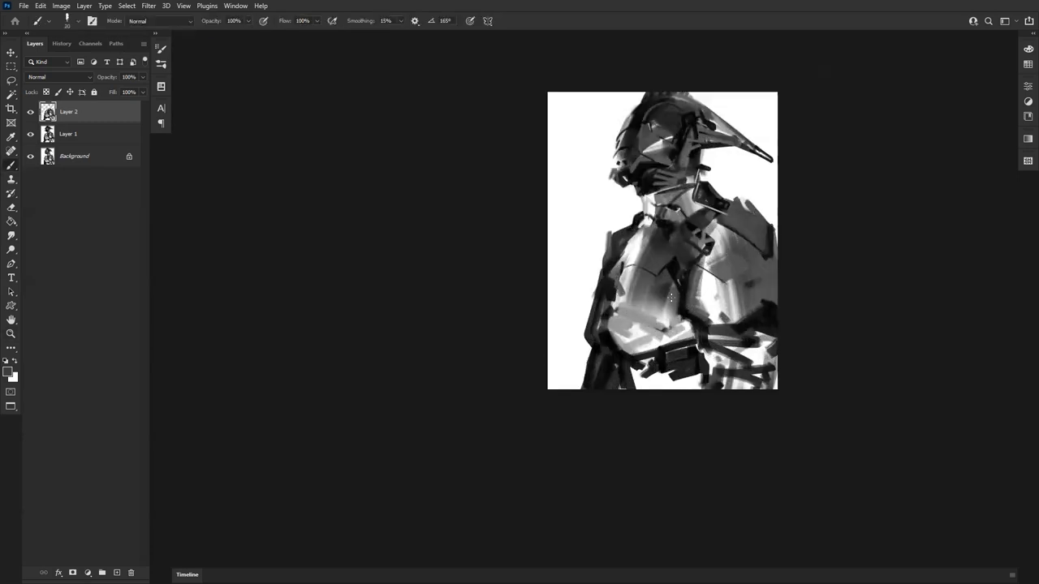
{"action": "key", "text": "["}
{"action": "key", "text": "["}
{"action": "left_click", "coordinate": [685, 297], "text": "alt"}
{"action": "mouse_move", "coordinate": [679, 296]}
{"action": "left_mouse_down"}
{"action": "mouse_move", "coordinate": [626, 340]}
{"action": "mouse_move", "coordinate": [640, 326]}
{"action": "left_mouse_up"}
{"action": "key", "text": "ctrl+z"}
{"action": "key", "text": "ctrl+z"}
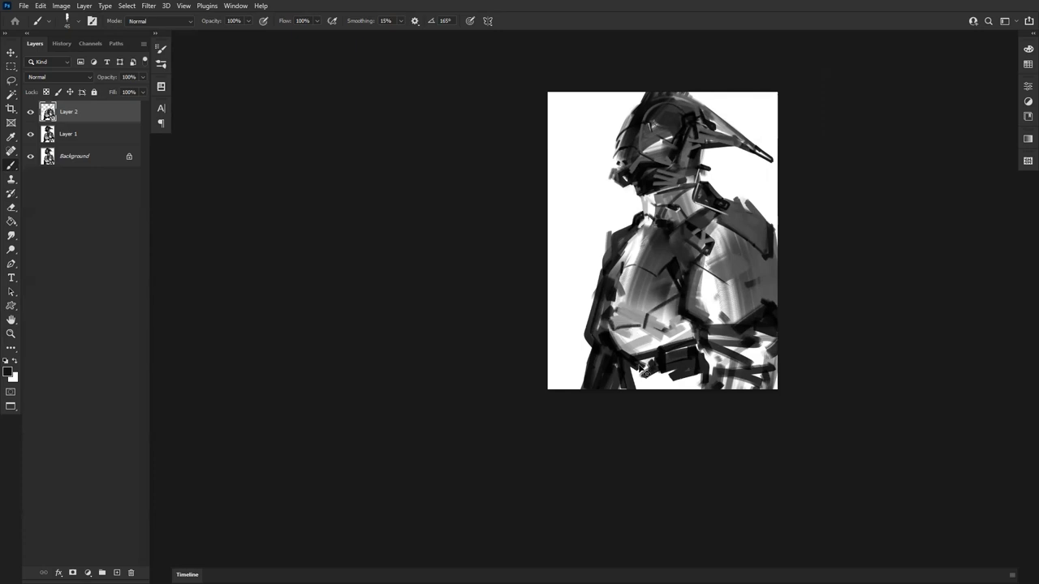
Step: Mirror the canvas and paint a sampled light grey stroke along the far chest's lower panel
{"action": "key", "text": "ctrl+shift+h"}
{"action": "left_click", "coordinate": [709, 318], "text": "alt"}
{"action": "left_click_drag", "start_coordinate": [706, 326], "coordinate": [685, 326]}
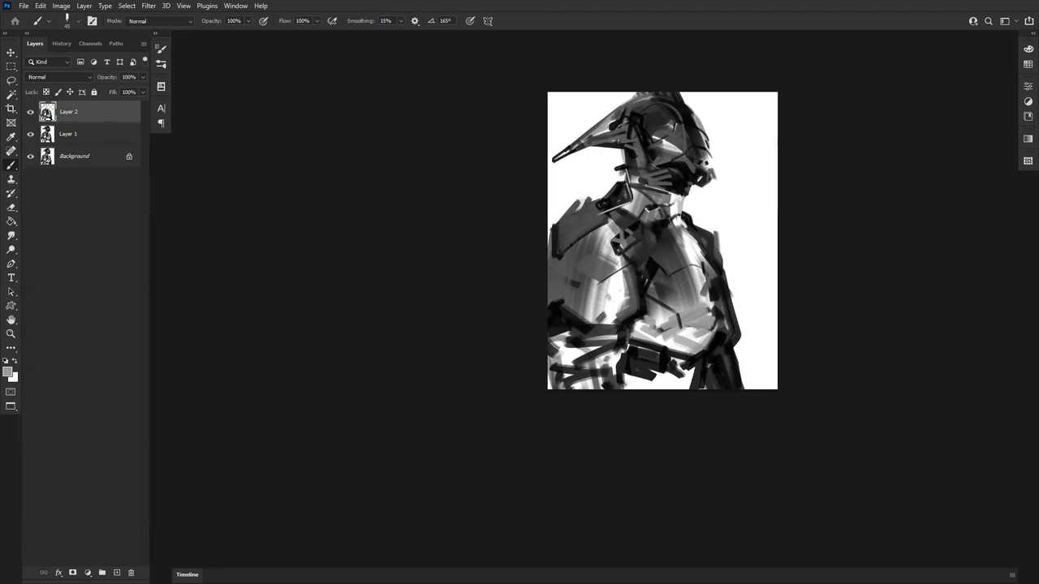
Step: Redefine the small chest plate below the collar with black strokes, undoing rough attempts and reducing the brush size
{"action": "key", "text": "z"}
{"action": "left_click", "coordinate": [624, 255]}
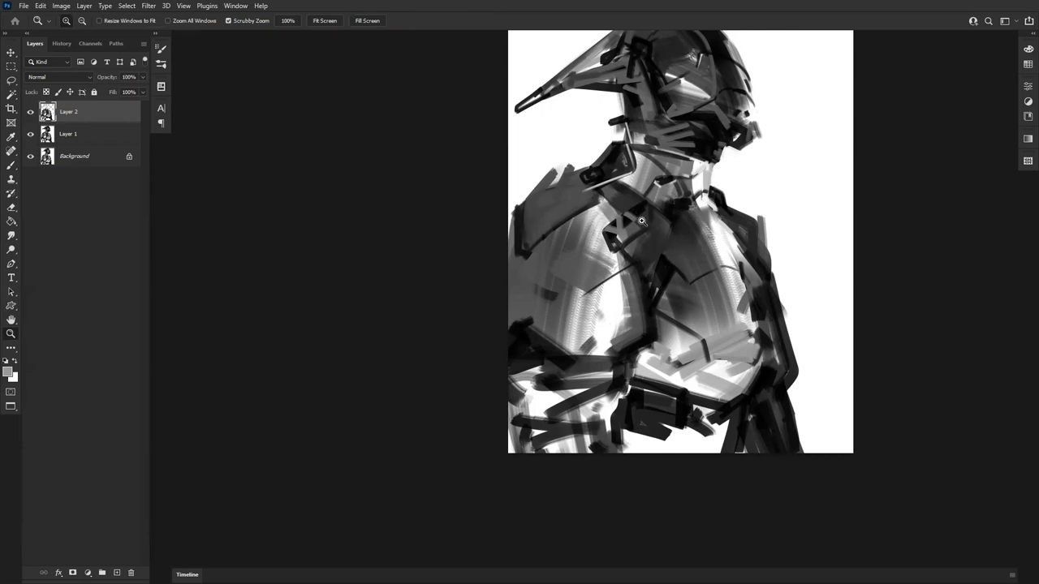
{"action": "key", "text": "b"}
{"action": "key", "text": "d"}
{"action": "mouse_move", "coordinate": [637, 205]}
{"action": "left_mouse_down"}
{"action": "mouse_move", "coordinate": [605, 226]}
{"action": "mouse_move", "coordinate": [620, 215]}
{"action": "left_mouse_up"}
{"action": "key", "text": "ctrl+z"}
{"action": "key", "text": "bracketleft"}
{"action": "key", "text": "bracketleft"}
{"action": "key", "text": "ctrl+z"}
{"action": "key", "text": "bracketleft"}
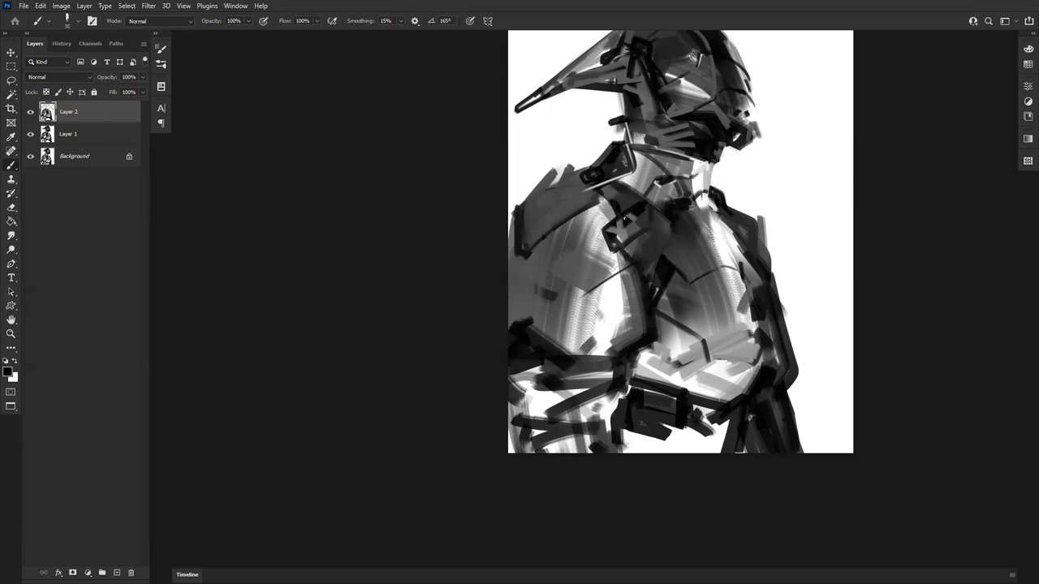
Step: Paint a sampled light grey edge around the clip above the chest plate
{"action": "key", "text": "z"}
{"action": "left_click", "coordinate": [624, 249], "text": "alt"}
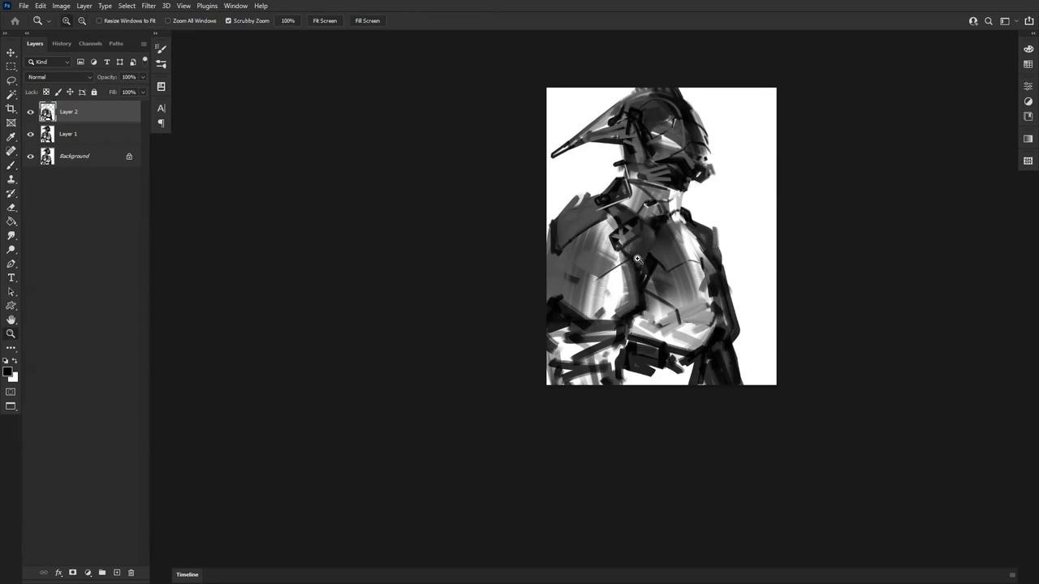
{"action": "left_click", "coordinate": [638, 257]}
{"action": "left_click", "coordinate": [639, 258]}
{"action": "key", "text": "b"}
{"action": "left_click", "coordinate": [589, 195], "text": "alt"}
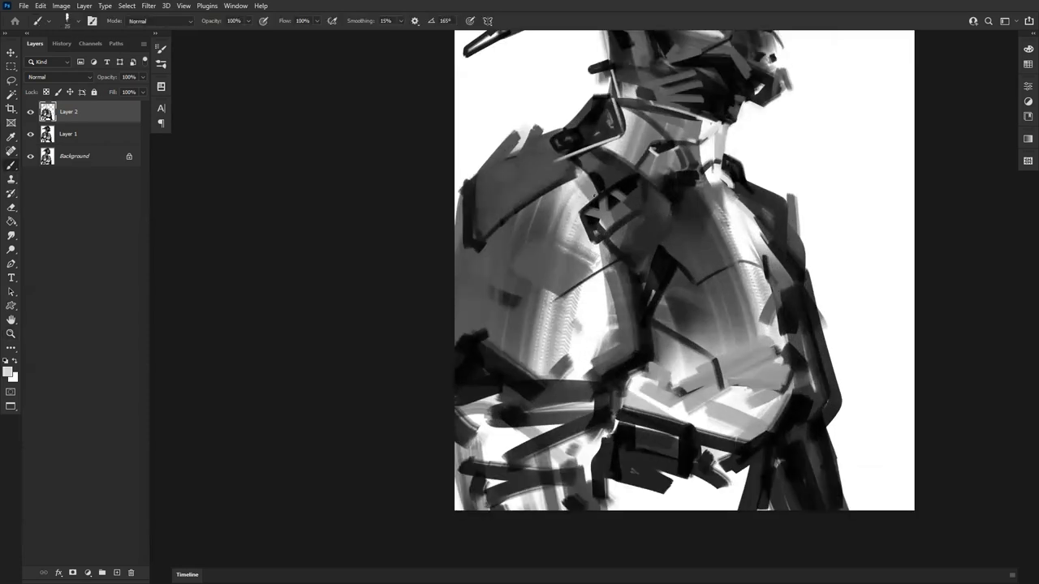
{"action": "mouse_move", "coordinate": [576, 212]}
{"action": "left_mouse_down"}
{"action": "mouse_move", "coordinate": [605, 190]}
{"action": "mouse_move", "coordinate": [593, 174]}
{"action": "mouse_move", "coordinate": [606, 189]}
{"action": "left_mouse_up"}
Step: Add a thin light line running down below the chest plate with a smaller brush, and mirror the canvas
{"action": "key", "text": "["}
{"action": "mouse_move", "coordinate": [606, 240]}
{"action": "left_mouse_down"}
{"action": "mouse_move", "coordinate": [595, 237]}
{"action": "mouse_move", "coordinate": [621, 230]}
{"action": "mouse_move", "coordinate": [628, 271]}
{"action": "left_mouse_up"}
{"action": "key", "text": "z"}
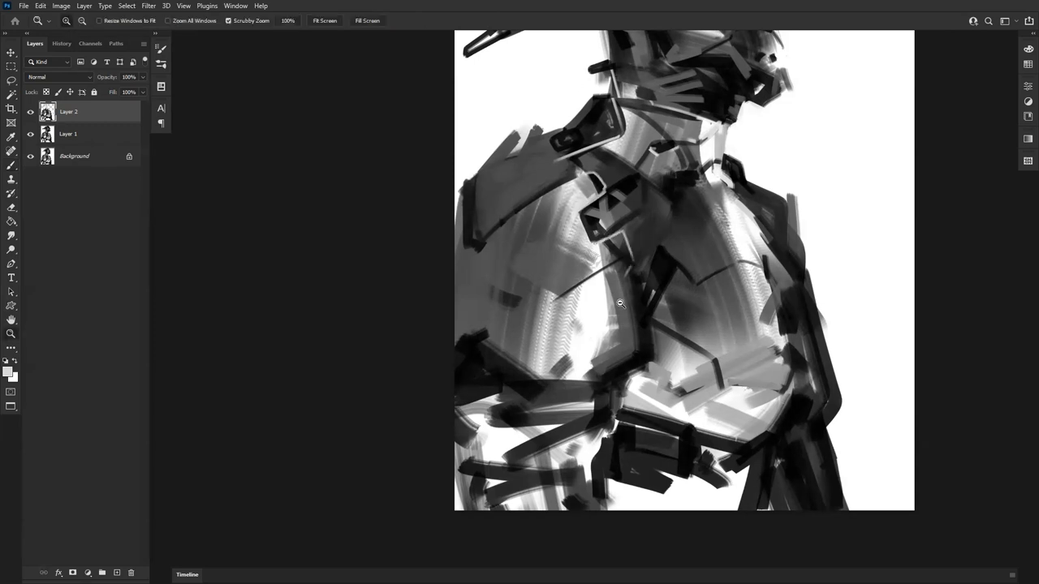
{"action": "left_click", "coordinate": [620, 305], "text": "alt"}
{"action": "left_click", "coordinate": [620, 306], "text": "alt"}
{"action": "key", "text": "ctrl+shift+h"}
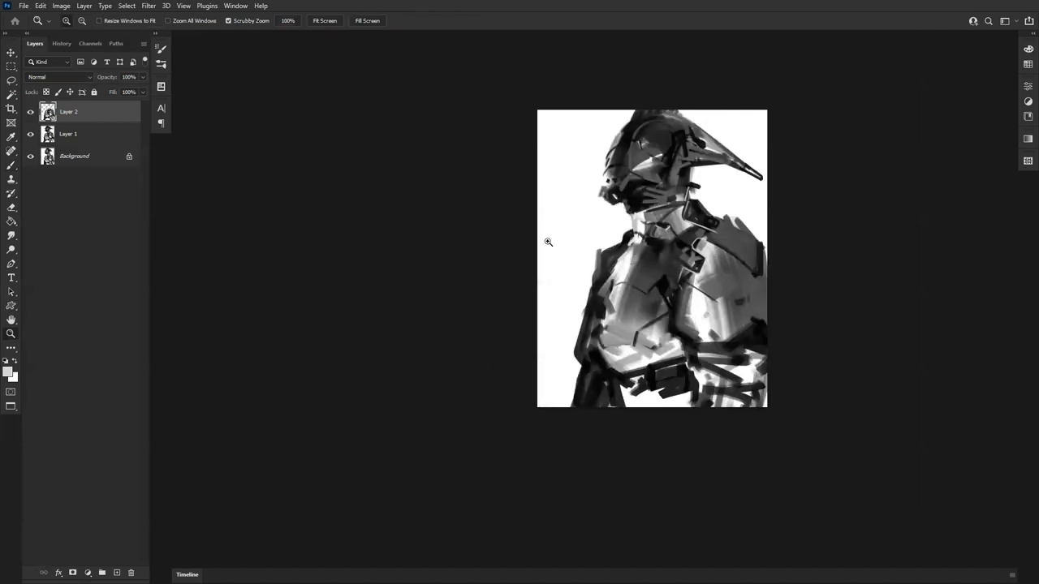
Step: Add fine light accents around the neck fittings with a small brush, undo the stray collar stroke, and flip the canvas
{"action": "left_click", "coordinate": [658, 227]}
{"action": "key", "text": "b"}
{"action": "mouse_move", "coordinate": [692, 190]}
{"action": "left_mouse_down"}
{"action": "mouse_move", "coordinate": [654, 225]}
{"action": "mouse_move", "coordinate": [667, 214]}
{"action": "left_mouse_up"}
{"action": "key", "text": "ctrl+z"}
{"action": "key", "text": "["}
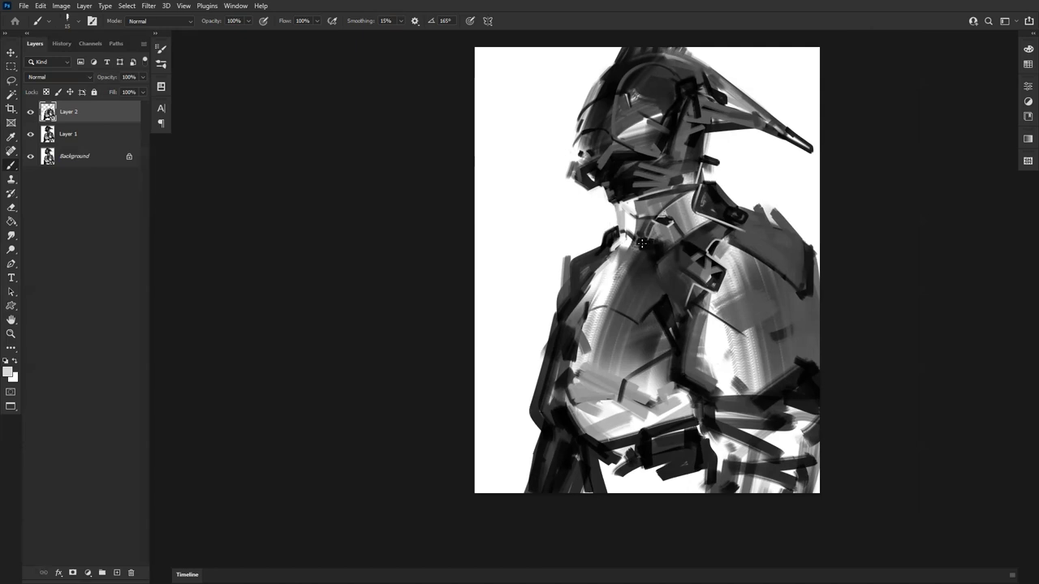
{"action": "key", "text": "bracketright"}
{"action": "key", "text": "z"}
{"action": "left_click", "coordinate": [725, 317]}
{"action": "key", "text": "ctrl+f"}
{"action": "key", "text": "b"}
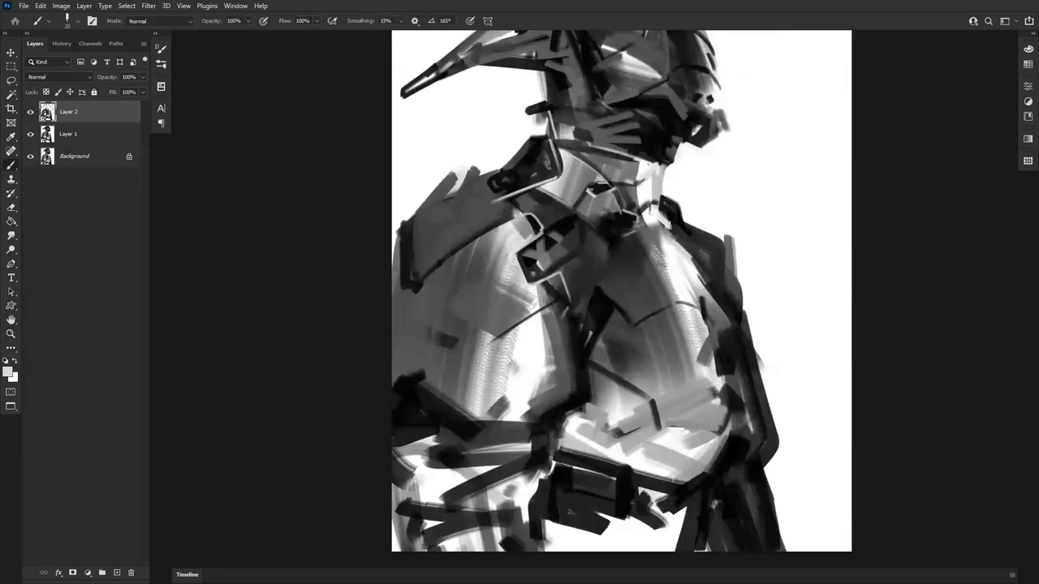
Step: Darken the central chest strap from collar to mid-chest in black, redoing the stroke with a 70 px brush
{"action": "key", "text": "d"}
{"action": "key", "text": "z"}
{"action": "left_click", "coordinate": [674, 269], "text": "alt"}
{"action": "left_click", "coordinate": [675, 263], "text": "alt"}
{"action": "left_click", "coordinate": [672, 268], "text": "alt"}
{"action": "left_click", "coordinate": [687, 294]}
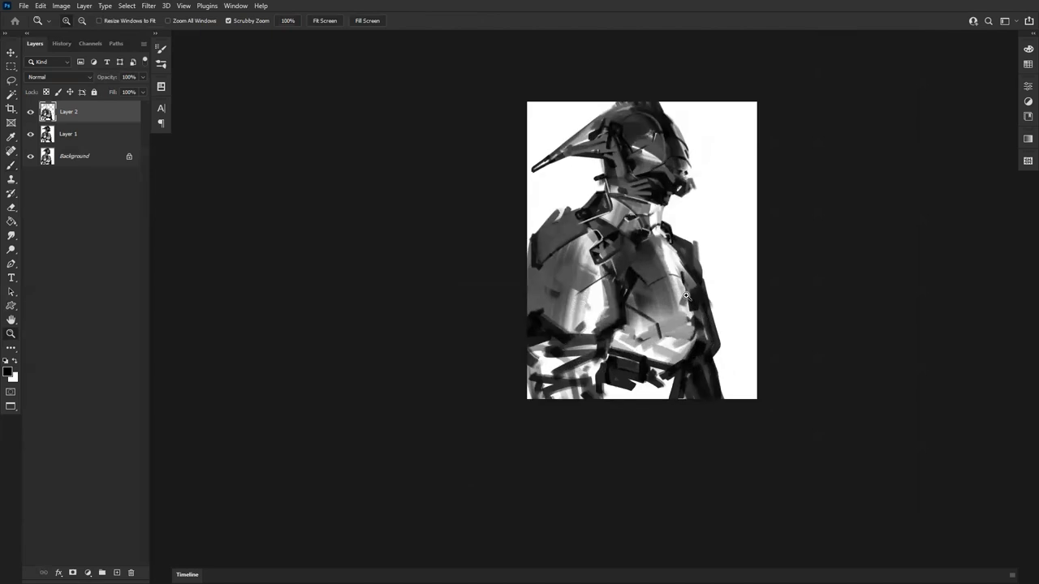
{"action": "left_click", "coordinate": [652, 266]}
{"action": "key", "text": "b"}
{"action": "left_click_drag", "start_coordinate": [624, 241], "coordinate": [611, 281]}
{"action": "key", "text": "bracketright"}
{"action": "key", "text": "bracketright"}
{"action": "key", "text": "bracketright"}
{"action": "key", "text": "bracketright"}
{"action": "key", "text": "bracketright"}
{"action": "key", "text": "bracketright"}
{"action": "key", "text": "bracketright"}
{"action": "key", "text": "ctrl+z"}
{"action": "left_click_drag", "start_coordinate": [625, 236], "coordinate": [612, 282]}
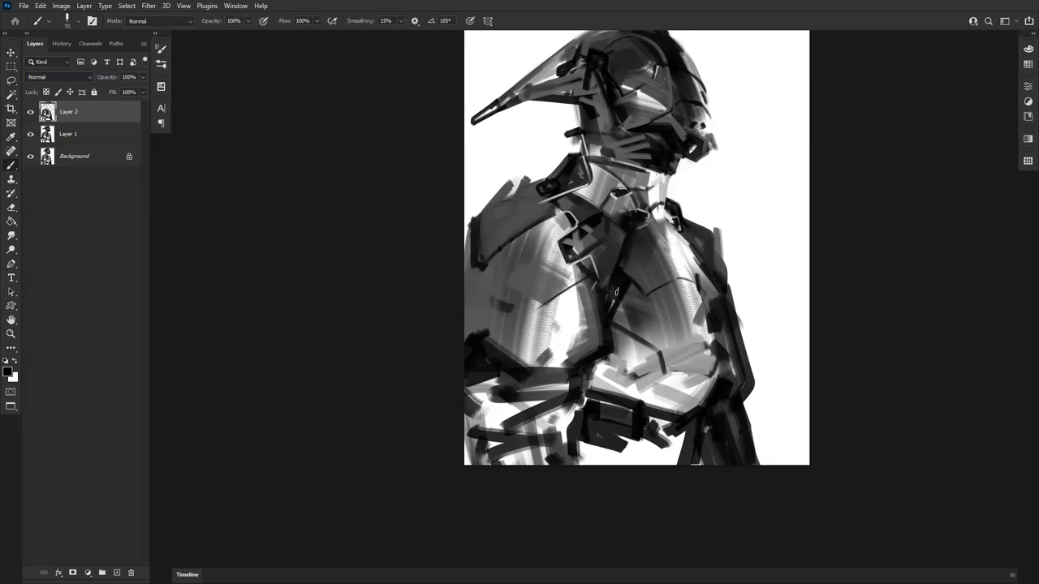
Step: Mirror the canvas and add small sampled-grey detail strokes to the upper part of the chest plate
{"action": "key", "text": "z"}
{"action": "left_click", "coordinate": [704, 290], "text": "alt"}
{"action": "left_click", "coordinate": [705, 290], "text": "alt"}
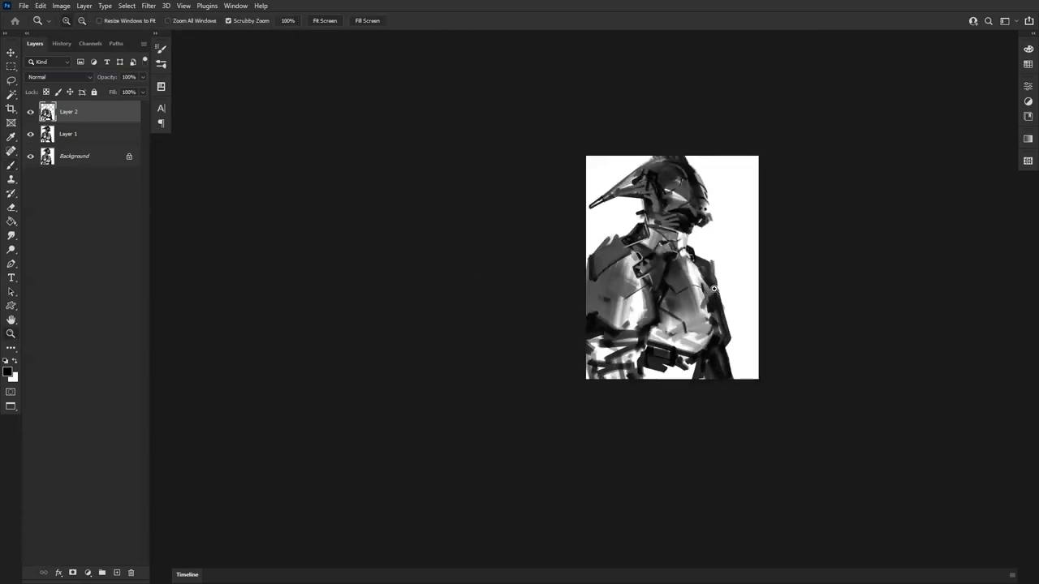
{"action": "key", "text": "ctrl+shift+h"}
{"action": "left_click", "coordinate": [632, 308]}
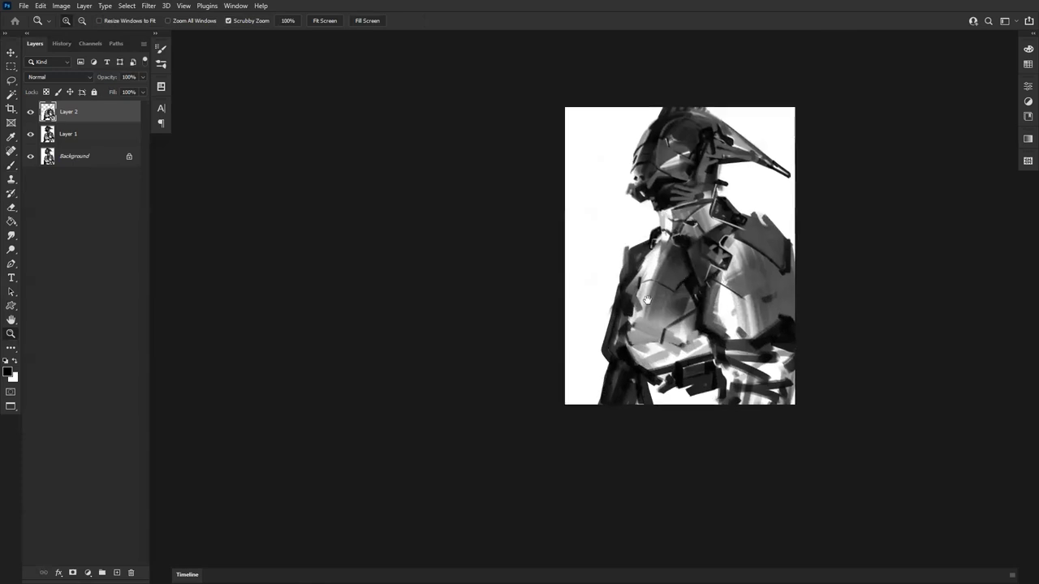
{"action": "left_click", "coordinate": [632, 307]}
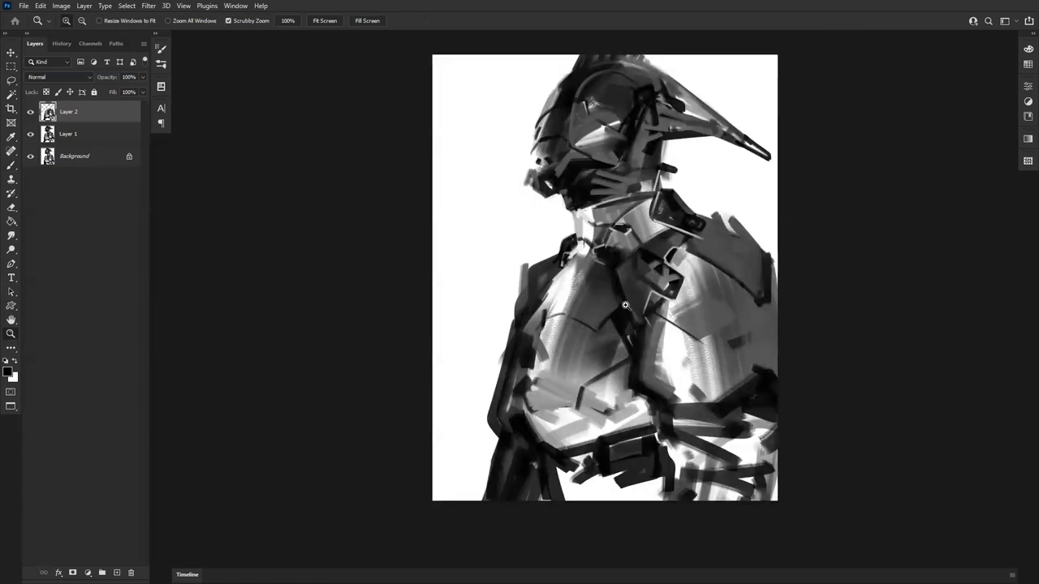
{"action": "key", "text": "b"}
{"action": "left_click", "coordinate": [677, 272], "text": "alt"}
{"action": "left_click_drag", "start_coordinate": [650, 254], "coordinate": [650, 264]}
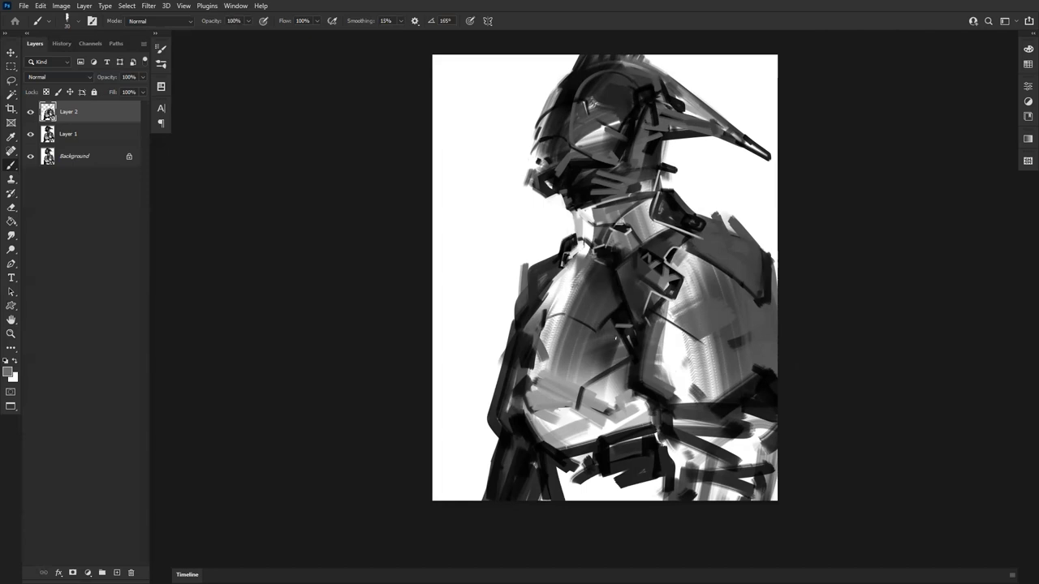
Step: Strengthen the shadow between the far chest and far arm in black with a larger brush
{"action": "key", "text": "d"}
{"action": "key", "text": "bracketright"}
{"action": "key", "text": "bracketright"}
{"action": "key", "text": "bracketright"}
{"action": "key", "text": "bracketright"}
{"action": "key", "text": "bracketright"}
{"action": "key", "text": "bracketright"}
{"action": "key", "text": "bracketright"}
{"action": "key", "text": "bracketright"}
{"action": "mouse_move", "coordinate": [532, 317]}
{"action": "left_mouse_down"}
{"action": "mouse_move", "coordinate": [538, 331]}
{"action": "mouse_move", "coordinate": [523, 366]}
{"action": "left_mouse_up"}
Step: Paint a broad diagonal dark grey band across the middle of the far chest with sampled tones, replacing the first attempt
{"action": "left_click", "coordinate": [537, 340], "text": "alt"}
{"action": "left_click_drag", "start_coordinate": [604, 349], "coordinate": [564, 366]}
{"action": "key", "text": "ctrl+z"}
{"action": "left_click", "coordinate": [614, 340], "text": "alt"}
{"action": "mouse_move", "coordinate": [615, 339]}
{"action": "left_mouse_down"}
{"action": "mouse_move", "coordinate": [560, 365]}
{"action": "mouse_move", "coordinate": [607, 346]}
{"action": "left_mouse_up"}
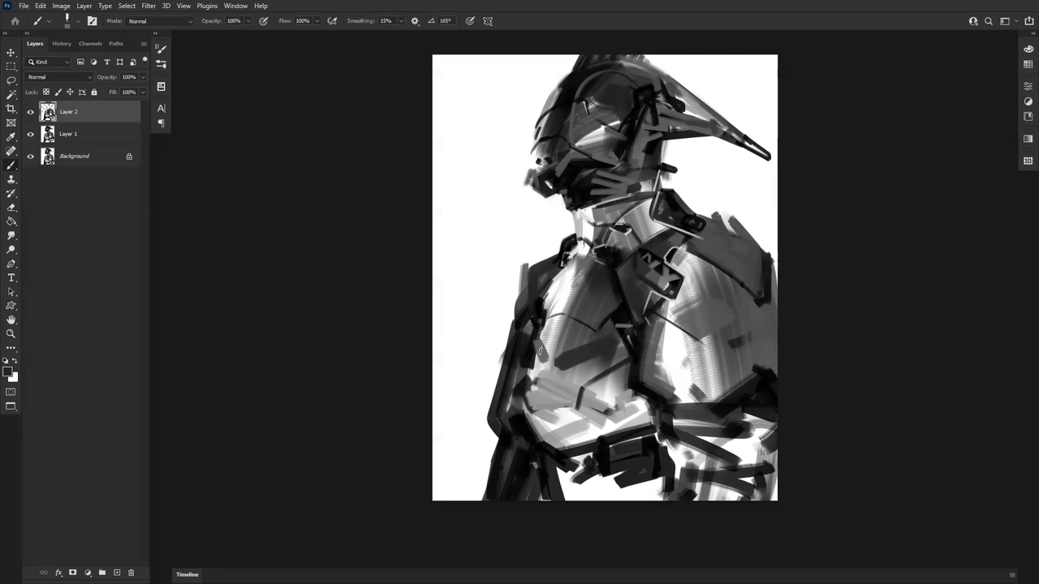
{"action": "key", "text": "z"}
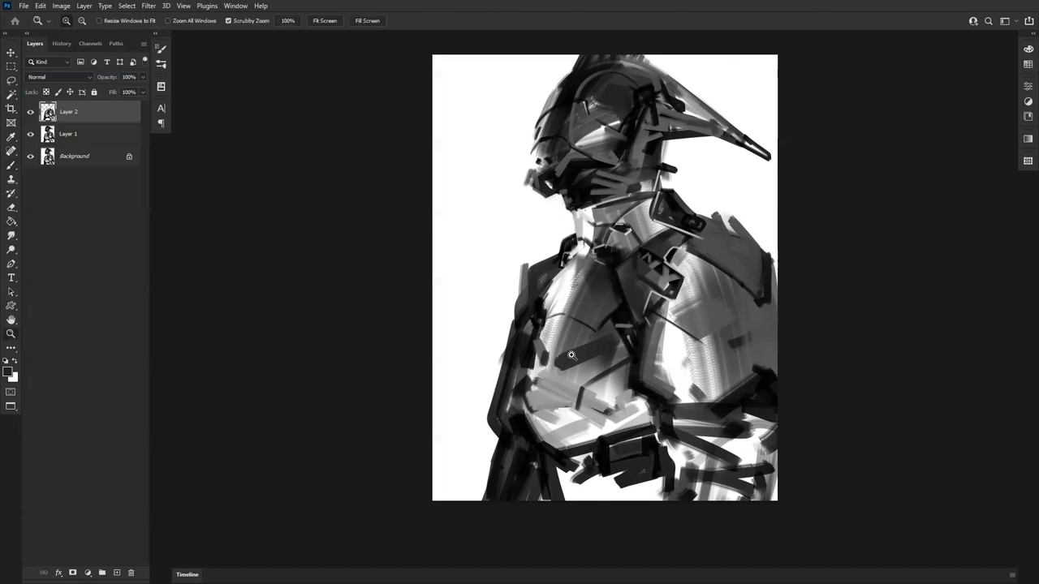
Step: Mirror the canvas and add small dark strokes to the lower edge of the far chest with a sampled tone and smaller brush
{"action": "left_click", "coordinate": [575, 361], "text": "alt"}
{"action": "left_click", "coordinate": [576, 362], "text": "alt"}
{"action": "key", "text": "ctrl+shift+h"}
{"action": "double_click", "coordinate": [613, 354]}
{"action": "left_click", "coordinate": [603, 394]}
{"action": "mouse_move", "coordinate": [594, 379]}
{"action": "left_mouse_down"}
{"action": "mouse_move", "coordinate": [645, 281]}
{"action": "mouse_move", "coordinate": [579, 306]}
{"action": "left_mouse_up"}
{"action": "key", "text": "b"}
{"action": "left_click", "coordinate": [600, 285], "text": "alt"}
{"action": "left_click_drag", "start_coordinate": [661, 277], "coordinate": [661, 307]}
{"action": "key", "text": "bracketleft"}
{"action": "key", "text": "bracketleft"}
{"action": "key", "text": "bracketleft"}
{"action": "key", "text": "bracketleft"}
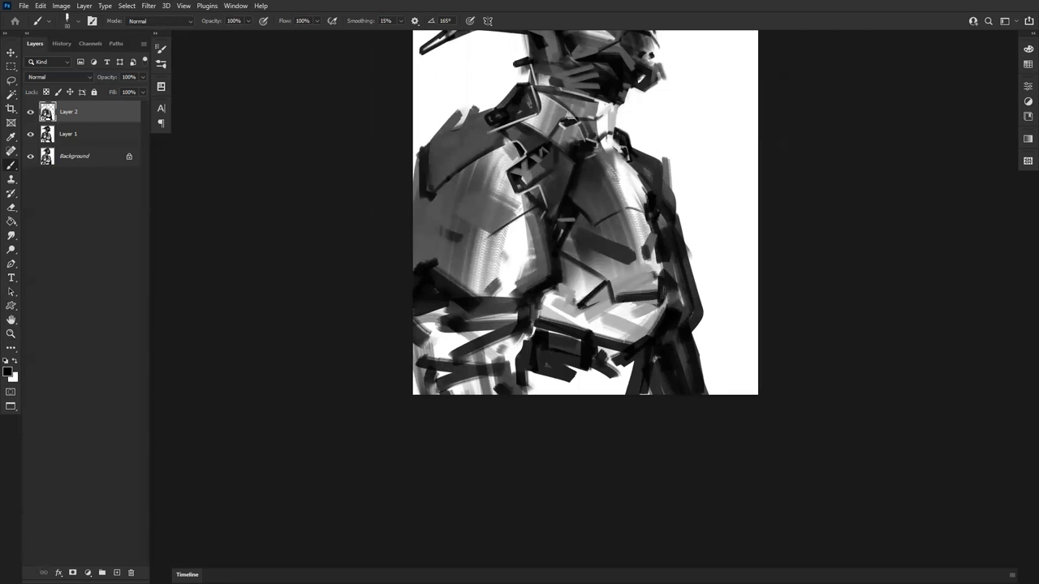
{"action": "mouse_move", "coordinate": [657, 294]}
{"action": "left_mouse_down"}
{"action": "mouse_move", "coordinate": [611, 297]}
{"action": "mouse_move", "coordinate": [660, 283]}
{"action": "mouse_move", "coordinate": [610, 291]}
{"action": "mouse_move", "coordinate": [633, 286]}
{"action": "left_mouse_up"}
Step: Mirror the canvas and try a sampled-tone stroke across the lower far chest with a 90 px brush
{"action": "key", "text": "bracketright"}
{"action": "key", "text": "bracketright"}
{"action": "key", "text": "bracketright"}
{"action": "key", "text": "bracketright"}
{"action": "key", "text": "bracketright"}
{"action": "key", "text": "bracketright"}
{"action": "left_click", "coordinate": [642, 286], "text": "alt"}
{"action": "left_click", "coordinate": [656, 305], "text": "alt"}
{"action": "left_click", "coordinate": [656, 305], "text": "alt"}
{"action": "left_click", "coordinate": [656, 305], "text": "alt"}
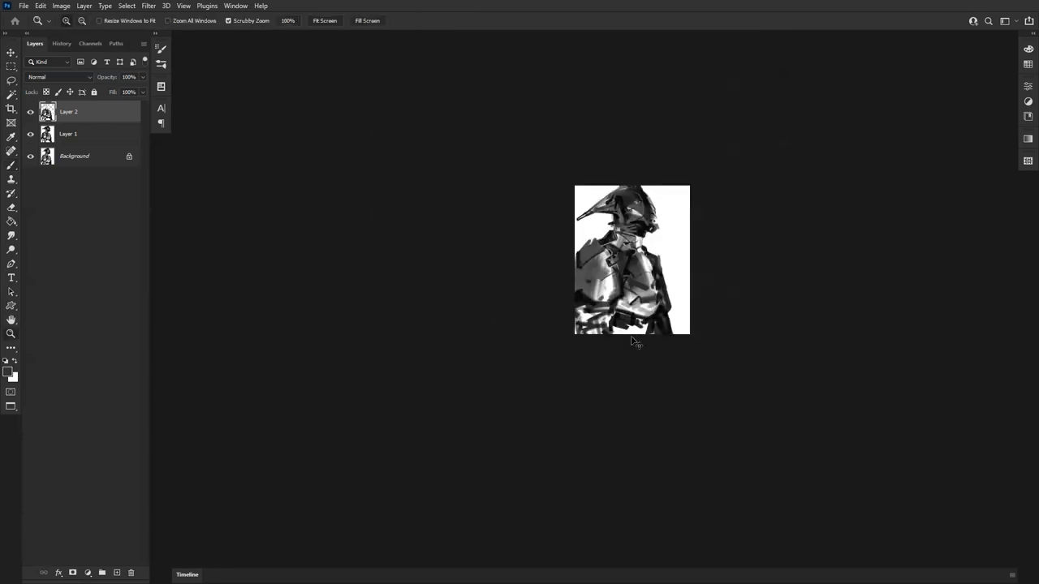
{"action": "key", "text": "ctrl+shift+h"}
{"action": "left_click", "coordinate": [635, 298]}
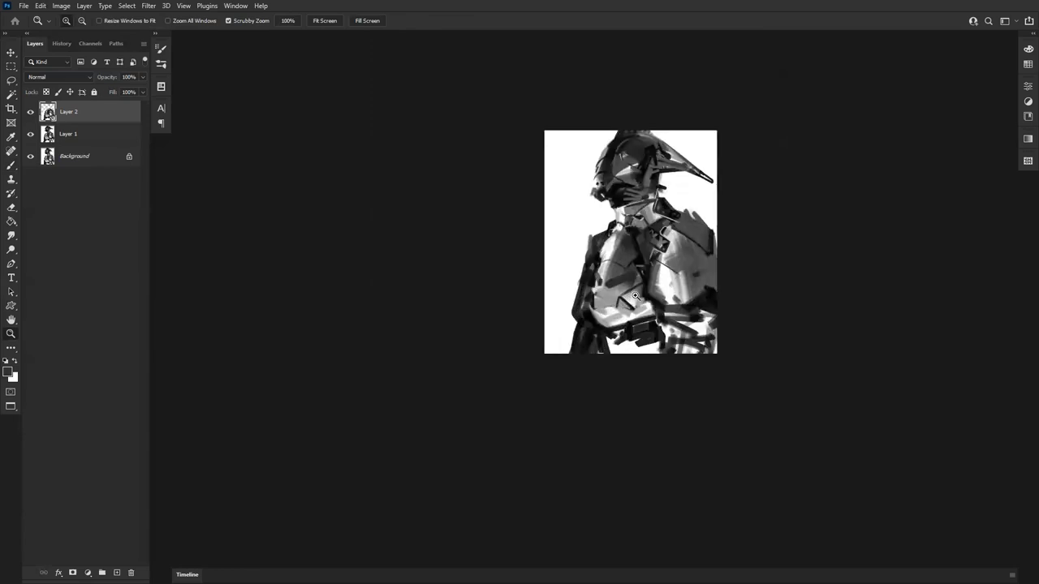
{"action": "left_click", "coordinate": [635, 298]}
{"action": "key", "text": "b"}
{"action": "left_click", "coordinate": [557, 327], "text": "alt"}
{"action": "left_click", "coordinate": [567, 345], "text": "alt"}
{"action": "mouse_move", "coordinate": [558, 329]}
{"action": "left_mouse_down"}
{"action": "mouse_move", "coordinate": [580, 357]}
{"action": "mouse_move", "coordinate": [573, 342]}
{"action": "mouse_move", "coordinate": [613, 330]}
{"action": "mouse_move", "coordinate": [589, 354]}
{"action": "mouse_move", "coordinate": [610, 330]}
{"action": "mouse_move", "coordinate": [576, 351]}
{"action": "mouse_move", "coordinate": [621, 328]}
{"action": "mouse_move", "coordinate": [610, 342]}
{"action": "mouse_move", "coordinate": [622, 343]}
{"action": "mouse_move", "coordinate": [594, 305]}
{"action": "mouse_move", "coordinate": [556, 303]}
{"action": "mouse_move", "coordinate": [565, 312]}
{"action": "mouse_move", "coordinate": [654, 266]}
{"action": "left_mouse_up"}
{"action": "key", "text": "ctrl+z"}
{"action": "key", "text": "ctrl+z"}
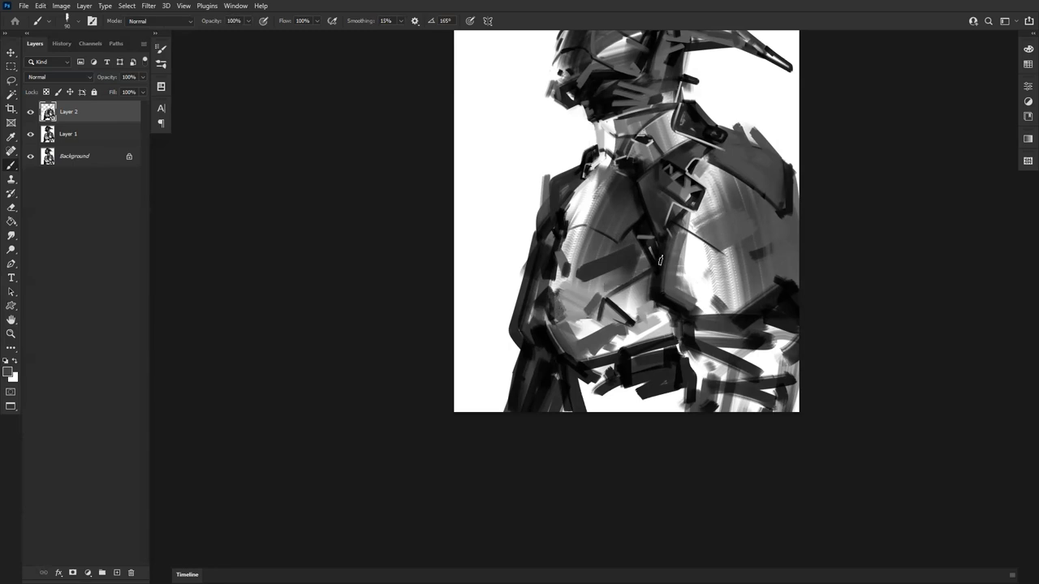
Step: Mirror the canvas and add fine black detail strokes around the collar clasp and toothed strap plate with a smaller brush
{"action": "mouse_move", "coordinate": [602, 176]}
{"action": "left_mouse_down"}
{"action": "mouse_move", "coordinate": [603, 236]}
{"action": "mouse_move", "coordinate": [593, 239]}
{"action": "left_mouse_up"}
{"action": "left_click", "coordinate": [561, 246], "text": "alt"}
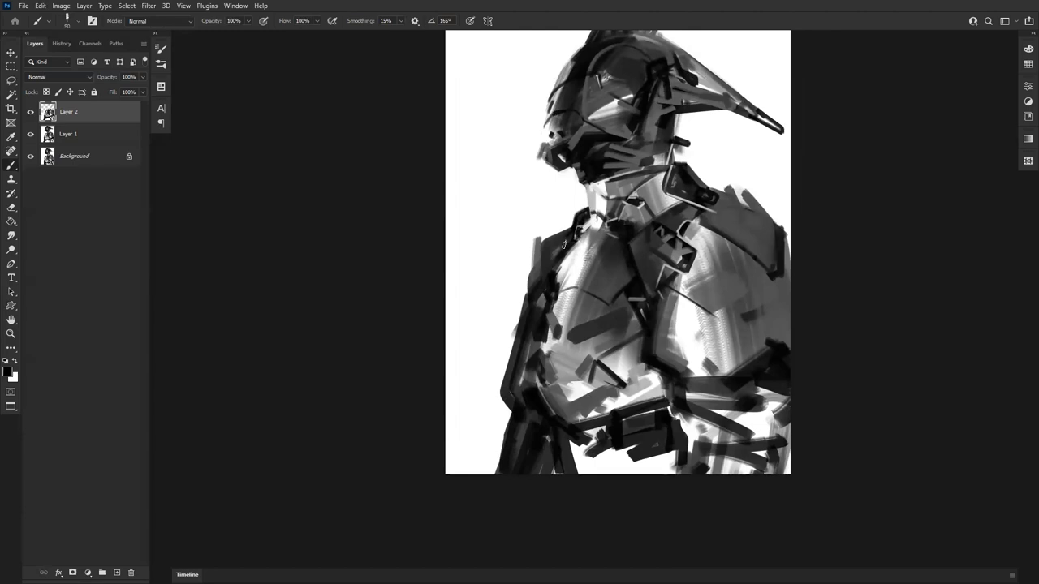
{"action": "key", "text": "z"}
{"action": "left_click", "coordinate": [572, 265], "text": "alt"}
{"action": "key", "text": "ctrl+shift+h"}
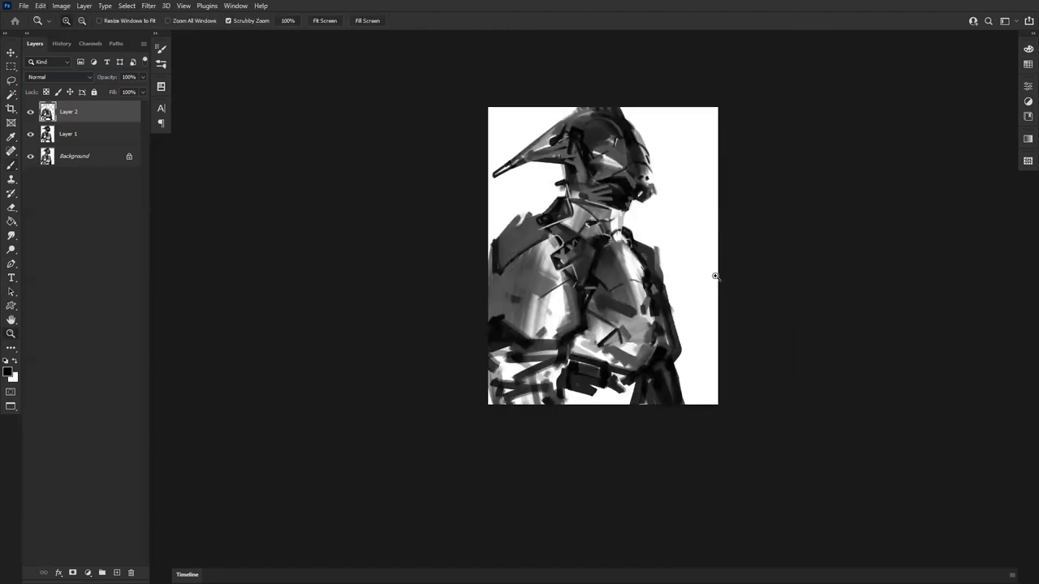
{"action": "left_click", "coordinate": [640, 249]}
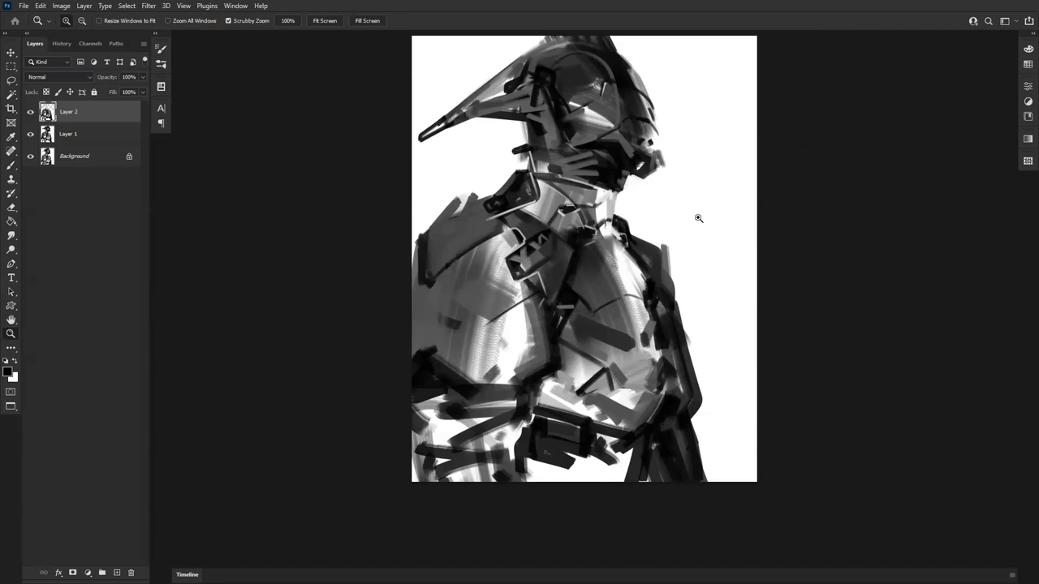
{"action": "key", "text": "b"}
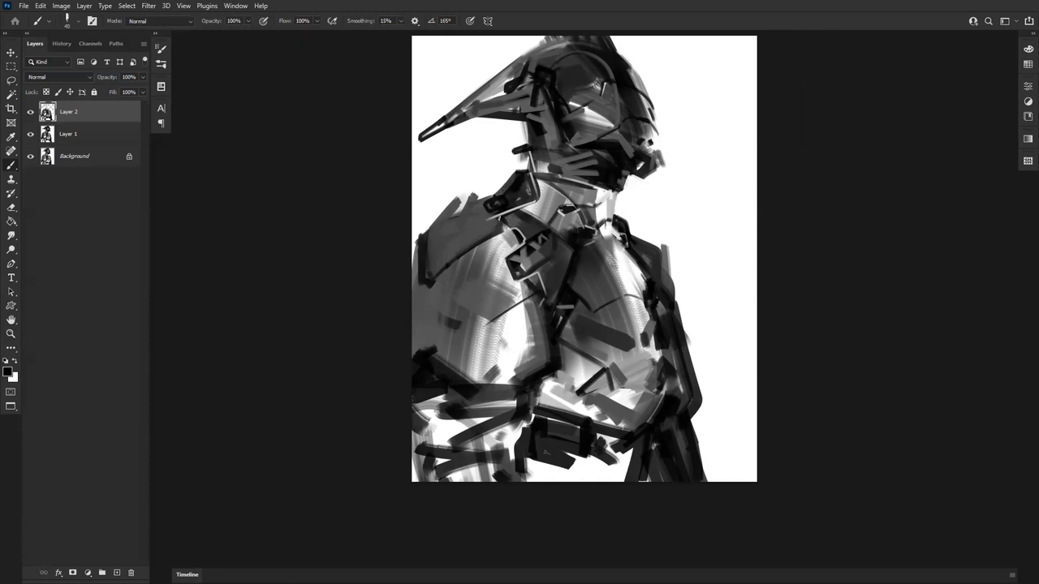
{"action": "left_click_drag", "start_coordinate": [491, 218], "coordinate": [497, 230]}
{"action": "left_click_drag", "start_coordinate": [533, 251], "coordinate": [527, 255]}
{"action": "left_click_drag", "start_coordinate": [506, 257], "coordinate": [503, 263]}
{"action": "key", "text": "bracketleft"}
{"action": "left_click_drag", "start_coordinate": [503, 259], "coordinate": [492, 280]}
{"action": "left_click_drag", "start_coordinate": [611, 335], "coordinate": [597, 263]}
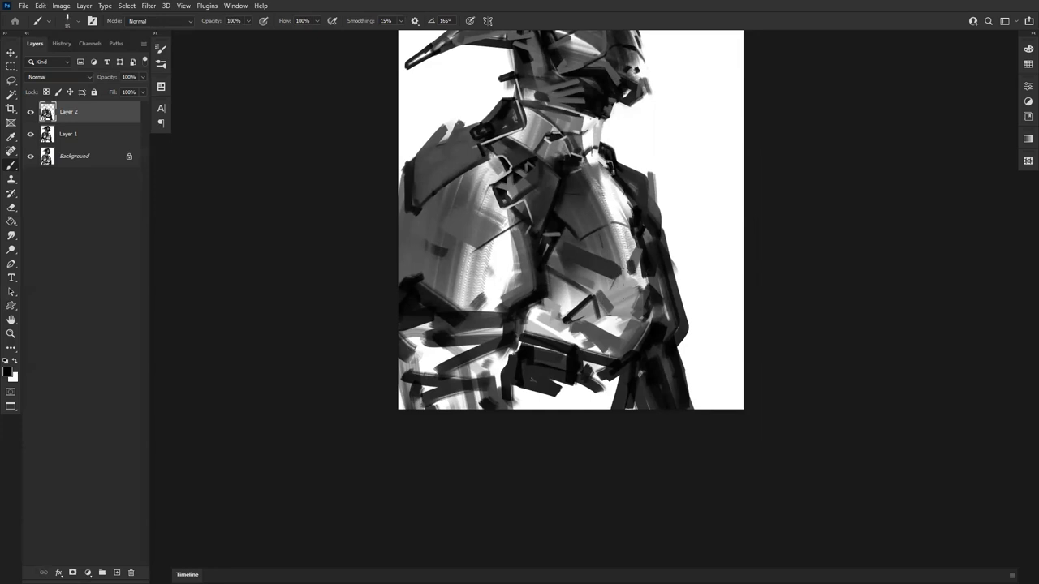
{"action": "scroll", "coordinate": [615, 323], "scroll_direction": "up", "scroll_amount": 2}
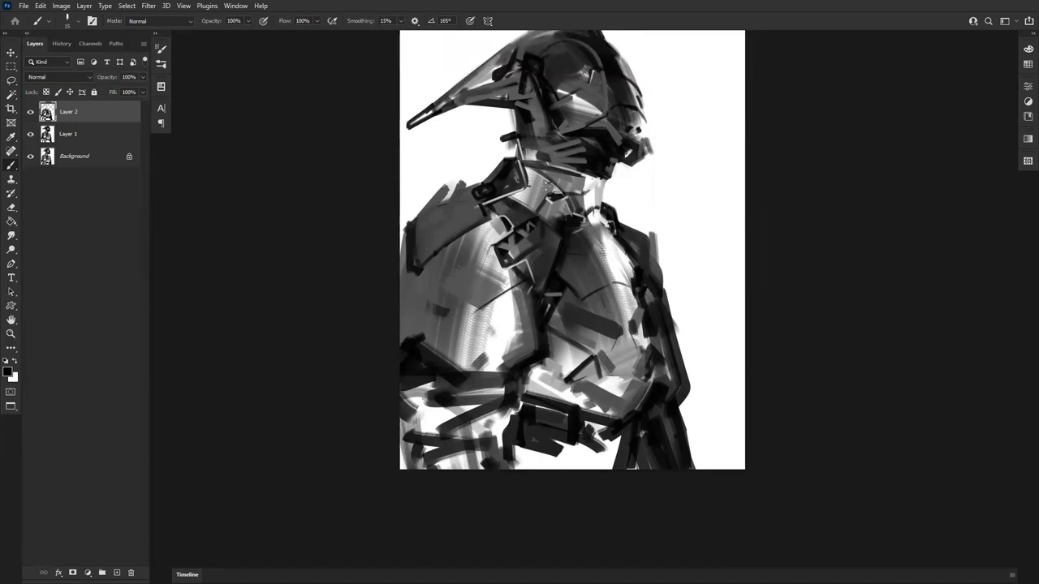
{"action": "left_click_drag", "start_coordinate": [643, 215], "coordinate": [707, 231]}
{"action": "left_click_drag", "start_coordinate": [576, 255], "coordinate": [551, 269]}
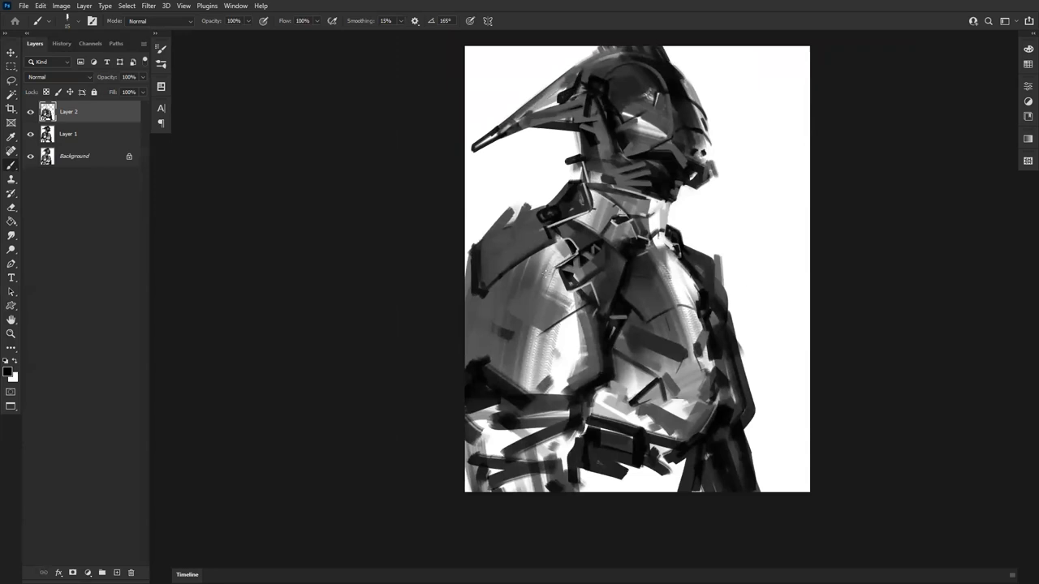
Step: Mirror the canvas, outline the top of the far shoulder and upper arm in black, and mirror the canvas back
{"action": "key", "text": "z"}
{"action": "left_click", "coordinate": [651, 315], "text": "alt"}
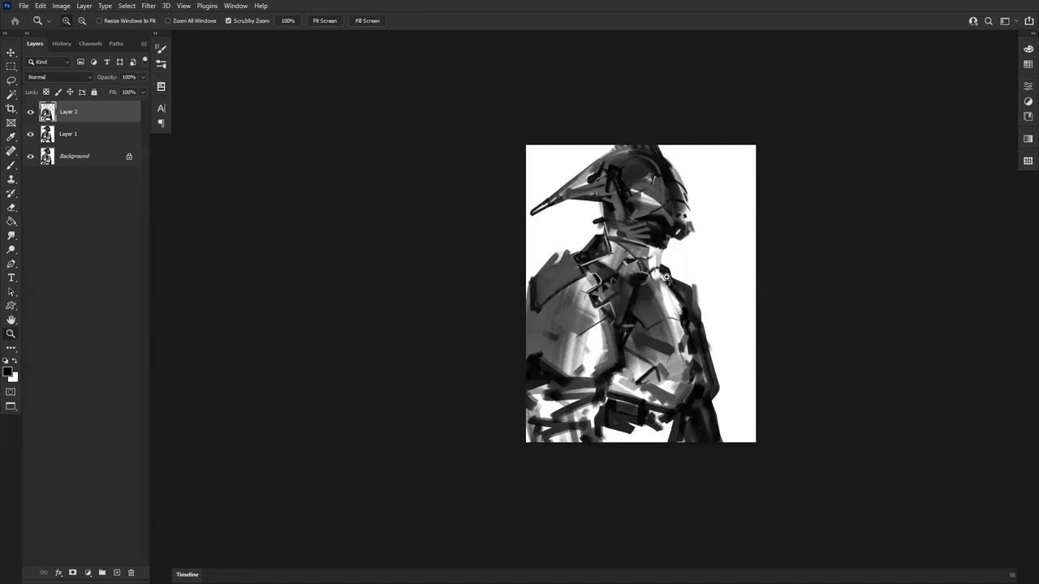
{"action": "key", "text": "ctrl+shift+h"}
{"action": "left_click", "coordinate": [660, 313]}
{"action": "left_click_drag", "start_coordinate": [644, 325], "coordinate": [589, 294]}
{"action": "key", "text": "b"}
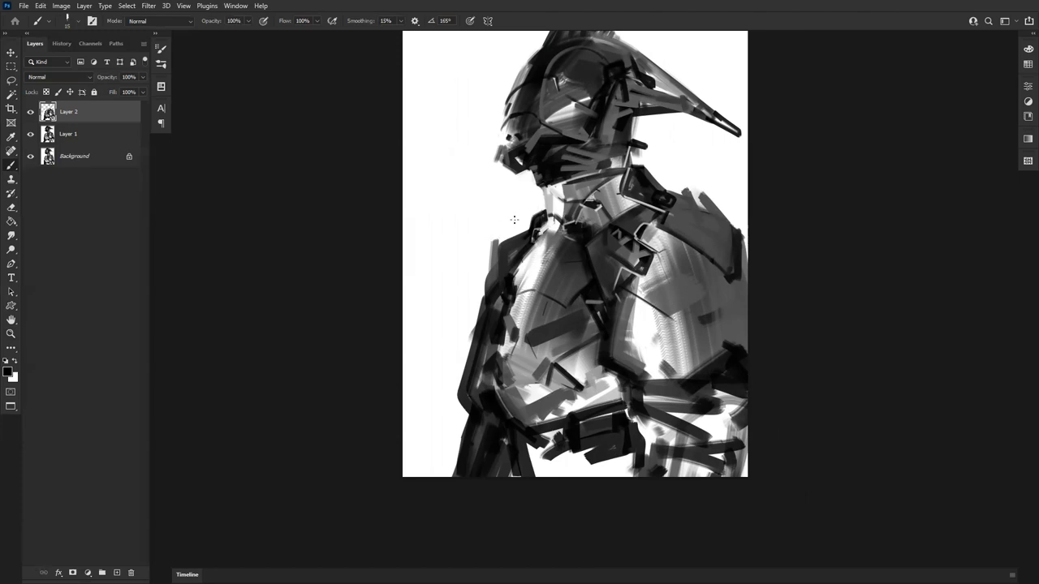
{"action": "left_click_drag", "start_coordinate": [526, 234], "coordinate": [491, 266]}
{"action": "left_click_drag", "start_coordinate": [489, 258], "coordinate": [486, 283]}
{"action": "key", "text": "ctrl+shift+h"}
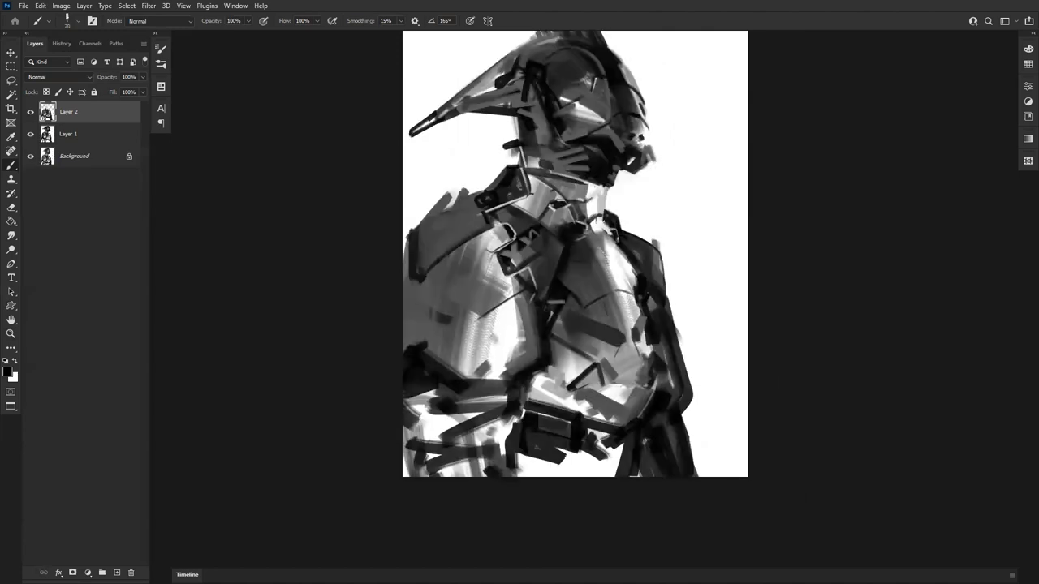
Step: Undo the last stroke, reset the colours to default and touch up the mask and helmet with sampled tones
{"action": "left_click_drag", "start_coordinate": [448, 233], "coordinate": [560, 242]}
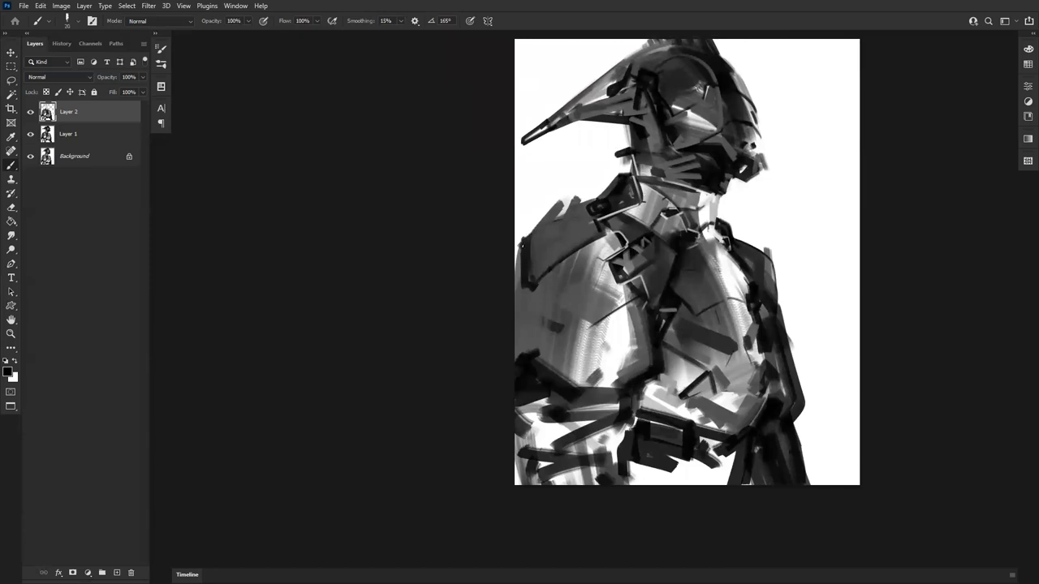
{"action": "mouse_move", "coordinate": [712, 128]}
{"action": "left_mouse_down"}
{"action": "mouse_move", "coordinate": [638, 212]}
{"action": "mouse_move", "coordinate": [601, 230]}
{"action": "mouse_move", "coordinate": [630, 224]}
{"action": "left_mouse_up"}
{"action": "left_click", "coordinate": [616, 198], "text": "alt"}
{"action": "key", "text": "ctrl+z"}
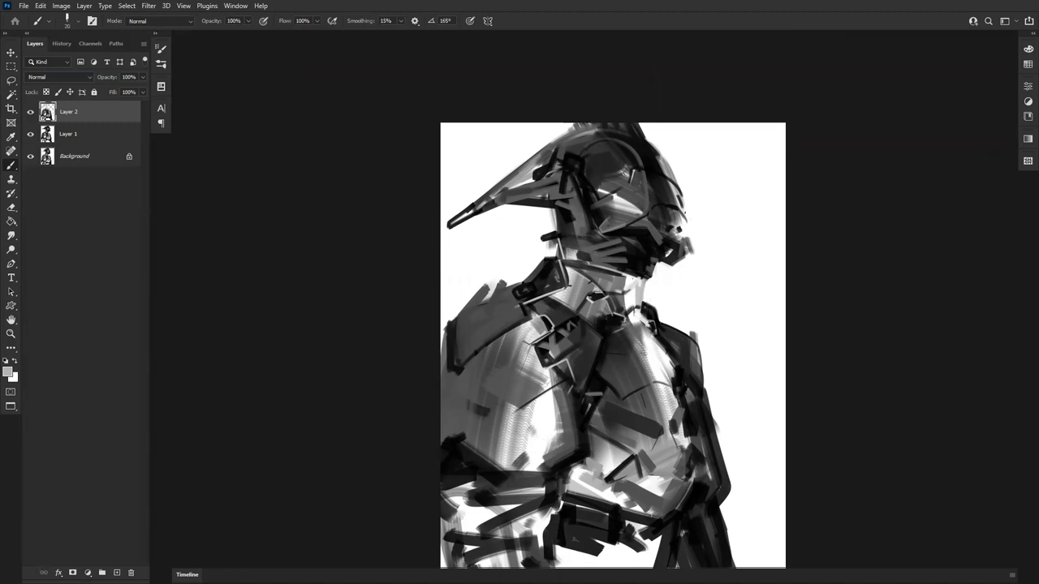
{"action": "key", "text": "d"}
{"action": "left_click", "coordinate": [663, 236], "text": "alt"}
{"action": "left_click", "coordinate": [574, 133], "text": "alt"}
{"action": "left_click_drag", "start_coordinate": [574, 291], "coordinate": [503, 199]}
Step: Shade the lower centre of the far chest above the belt with broad dark strokes using a 200 px brush, redoing unsatisfactory strokes
{"action": "left_click", "coordinate": [542, 378], "text": "alt"}
{"action": "key", "text": "bracketright"}
{"action": "key", "text": "bracketright"}
{"action": "key", "text": "bracketright"}
{"action": "key", "text": "bracketright"}
{"action": "key", "text": "bracketright"}
{"action": "key", "text": "bracketright"}
{"action": "key", "text": "bracketright"}
{"action": "key", "text": "bracketright"}
{"action": "key", "text": "bracketright"}
{"action": "key", "text": "bracketright"}
{"action": "key", "text": "bracketright"}
{"action": "key", "text": "bracketright"}
{"action": "key", "text": "bracketright"}
{"action": "left_click_drag", "start_coordinate": [507, 371], "coordinate": [495, 423]}
{"action": "key", "text": "ctrl+z"}
{"action": "mouse_move", "coordinate": [509, 375]}
{"action": "left_mouse_down"}
{"action": "mouse_move", "coordinate": [499, 393]}
{"action": "mouse_move", "coordinate": [520, 424]}
{"action": "left_mouse_up"}
{"action": "left_click_drag", "start_coordinate": [528, 349], "coordinate": [522, 429]}
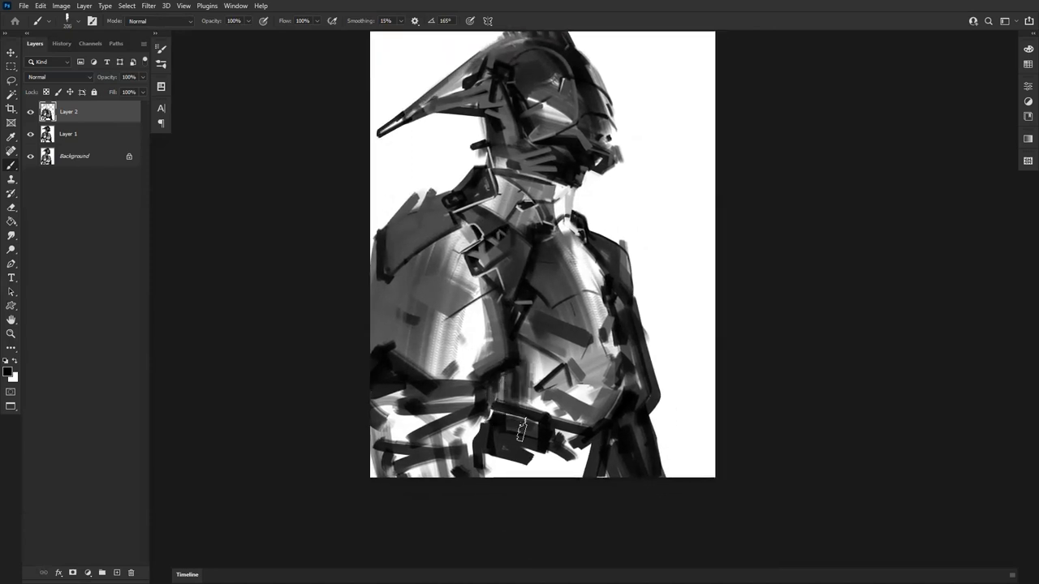
{"action": "key", "text": "ctrl+z"}
{"action": "mouse_move", "coordinate": [532, 337]}
{"action": "left_mouse_down"}
{"action": "mouse_move", "coordinate": [533, 437]}
{"action": "mouse_move", "coordinate": [559, 390]}
{"action": "mouse_move", "coordinate": [560, 441]}
{"action": "mouse_move", "coordinate": [568, 386]}
{"action": "left_mouse_up"}
Step: Darken the belt beside the buckle with a smaller brush and try a white patch there, undoing the last stroke
{"action": "key", "text": "bracketleft"}
{"action": "key", "text": "bracketleft"}
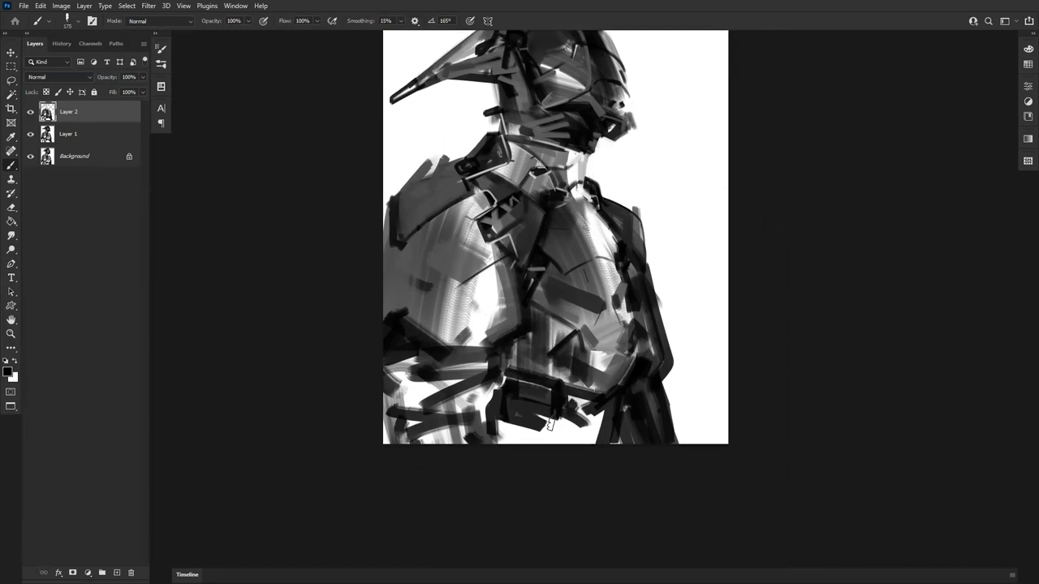
{"action": "left_click_drag", "start_coordinate": [537, 422], "coordinate": [585, 447]}
{"action": "key", "text": "ctrl+z"}
{"action": "mouse_move", "coordinate": [570, 404]}
{"action": "left_mouse_down"}
{"action": "mouse_move", "coordinate": [579, 447]}
{"action": "mouse_move", "coordinate": [598, 415]}
{"action": "mouse_move", "coordinate": [578, 406]}
{"action": "mouse_move", "coordinate": [581, 394]}
{"action": "mouse_move", "coordinate": [574, 425]}
{"action": "left_mouse_up"}
{"action": "left_click", "coordinate": [599, 415], "text": "alt"}
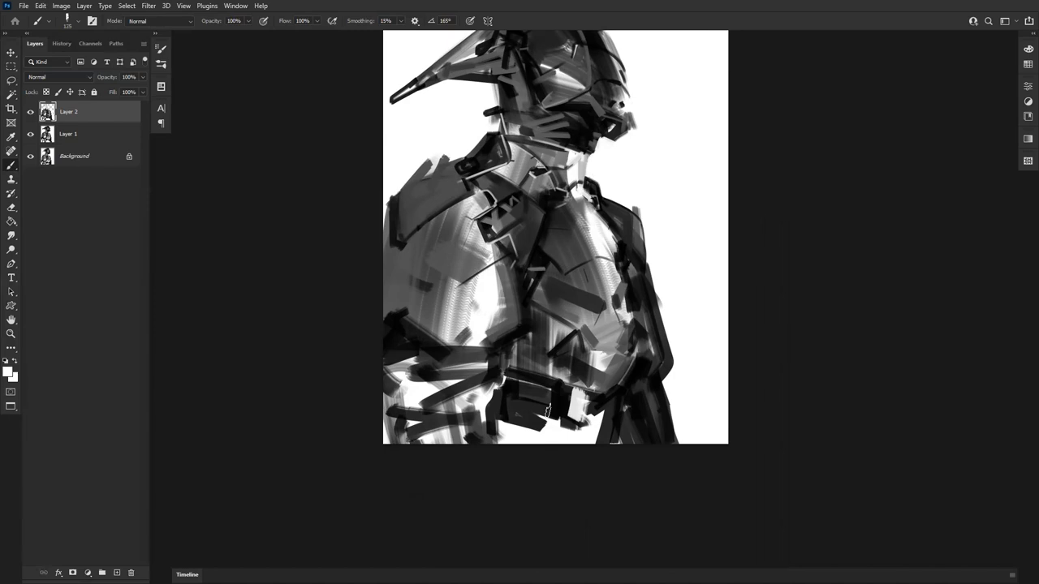
{"action": "mouse_move", "coordinate": [690, 306]}
{"action": "left_mouse_down"}
{"action": "mouse_move", "coordinate": [695, 332]}
{"action": "mouse_move", "coordinate": [704, 323]}
{"action": "left_mouse_up"}
{"action": "key", "text": "ctrl+z"}
Step: Mirror the canvas and paint a curved white patch over the belt buckle with a 125 px brush
{"action": "key", "text": "z"}
{"action": "left_click", "coordinate": [641, 423], "text": "alt"}
{"action": "key", "text": "ctrl+shift+h"}
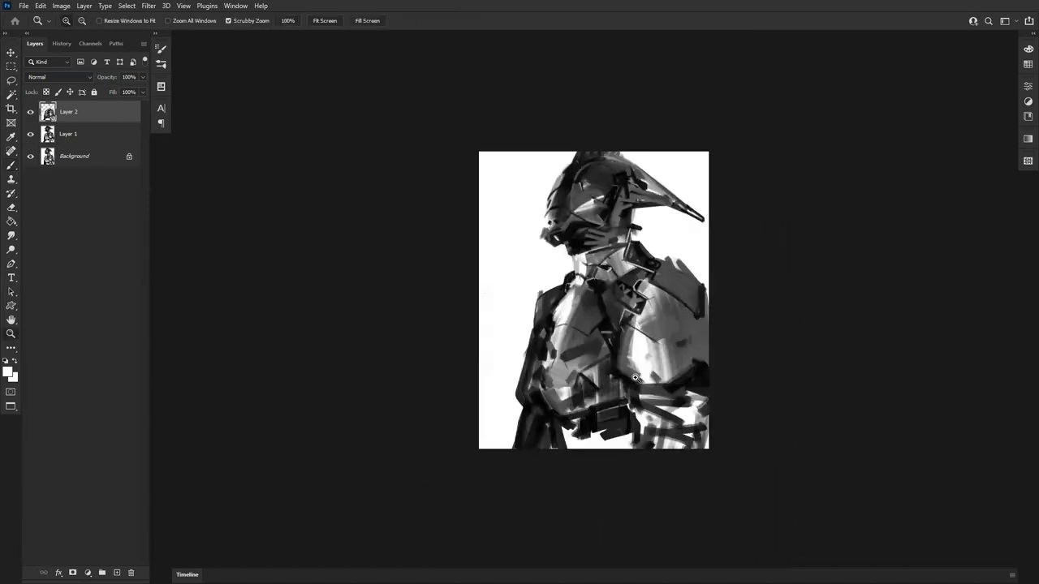
{"action": "left_click", "coordinate": [600, 432], "text": "alt"}
{"action": "left_click", "coordinate": [600, 433]}
{"action": "key", "text": "b"}
{"action": "left_click_drag", "start_coordinate": [584, 425], "coordinate": [623, 406]}
{"action": "key", "text": "ctrl+z"}
{"action": "key", "text": "ctrl+z"}
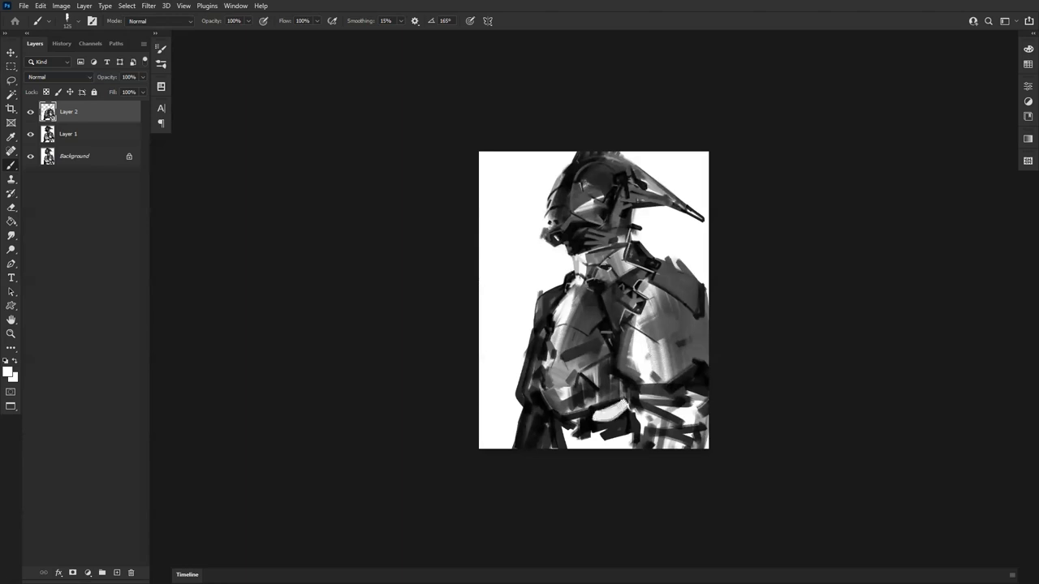
Step: Fill the abdomen below the belt with a sampled mid grey and add an edge stroke with a 40 px brush
{"action": "key", "text": "x"}
{"action": "left_click", "coordinate": [575, 433], "text": "alt"}
{"action": "mouse_move", "coordinate": [571, 427]}
{"action": "left_mouse_down"}
{"action": "mouse_move", "coordinate": [572, 463]}
{"action": "mouse_move", "coordinate": [624, 464]}
{"action": "left_mouse_up"}
{"action": "key", "text": "bracketright"}
{"action": "key", "text": "bracketright"}
{"action": "key", "text": "bracketright"}
{"action": "key", "text": "bracketright"}
{"action": "key", "text": "bracketright"}
{"action": "key", "text": "bracketright"}
{"action": "key", "text": "bracketleft"}
{"action": "key", "text": "bracketleft"}
{"action": "key", "text": "bracketleft"}
{"action": "key", "text": "bracketleft"}
{"action": "key", "text": "bracketleft"}
{"action": "key", "text": "bracketleft"}
{"action": "key", "text": "bracketleft"}
{"action": "key", "text": "bracketleft"}
{"action": "key", "text": "bracketleft"}
{"action": "key", "text": "bracketleft"}
{"action": "key", "text": "bracketleft"}
{"action": "key", "text": "bracketleft"}
{"action": "key", "text": "bracketleft"}
{"action": "left_click_drag", "start_coordinate": [555, 420], "coordinate": [553, 461]}
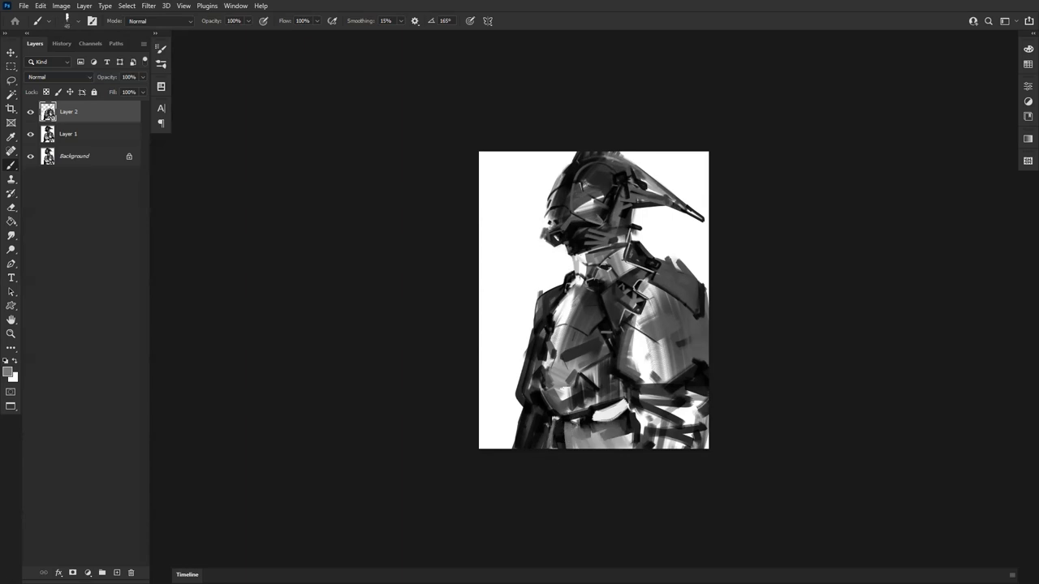
Step: Sample black, darken the far forearm and add small protruding marks to the upper arm and shoulder
{"action": "left_click", "coordinate": [531, 411], "text": "alt"}
{"action": "left_click_drag", "start_coordinate": [533, 412], "coordinate": [511, 448]}
{"action": "left_click_drag", "start_coordinate": [529, 318], "coordinate": [534, 326]}
{"action": "left_click_drag", "start_coordinate": [556, 277], "coordinate": [559, 284]}
Step: Try a black stroke along the lower edge of the mask
{"action": "left_click", "coordinate": [595, 254], "text": "ctrl"}
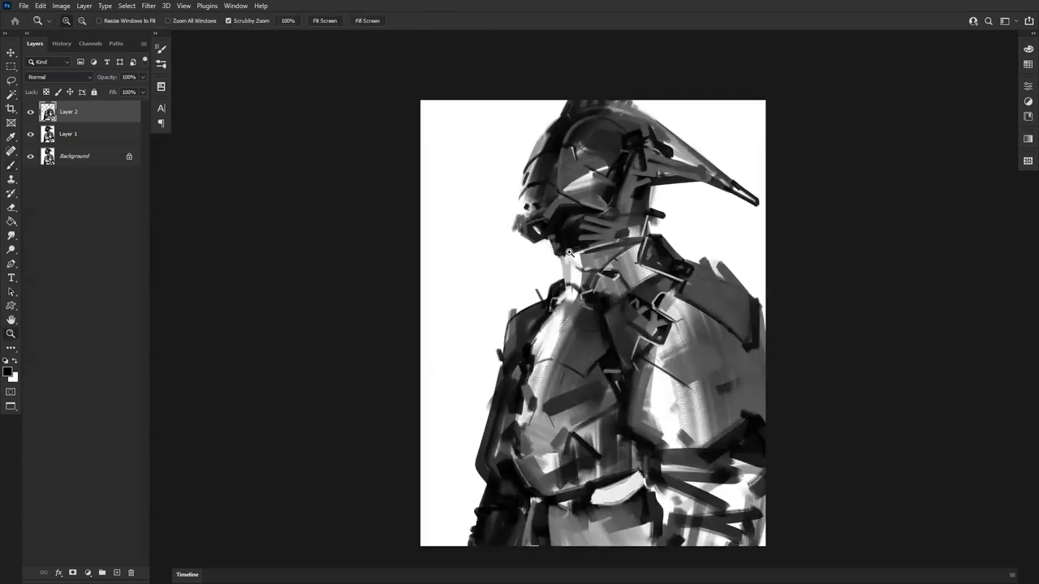
{"action": "mouse_move", "coordinate": [572, 248]}
{"action": "left_mouse_down"}
{"action": "mouse_move", "coordinate": [577, 269]}
{"action": "mouse_move", "coordinate": [592, 246]}
{"action": "left_mouse_up"}
{"action": "key", "text": "ctrl+z"}
{"action": "key", "text": "ctrl+z"}
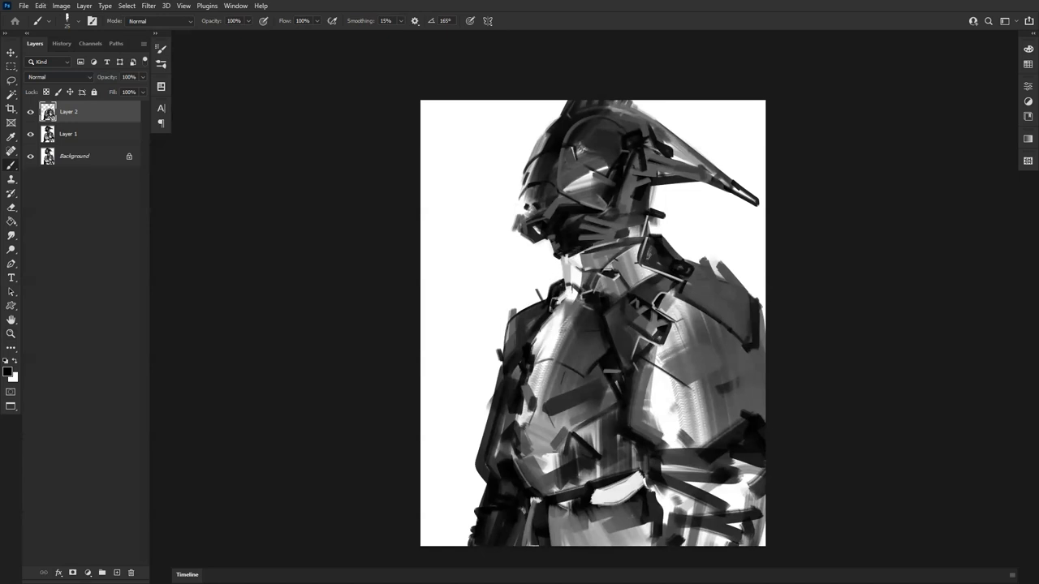
Step: Mirror the canvas and refine the mask's snout and visor with small dark strokes using a 25 px brush
{"action": "left_click", "coordinate": [577, 276], "text": "ctrl+alt"}
{"action": "left_click", "coordinate": [578, 284], "text": "ctrl+alt"}
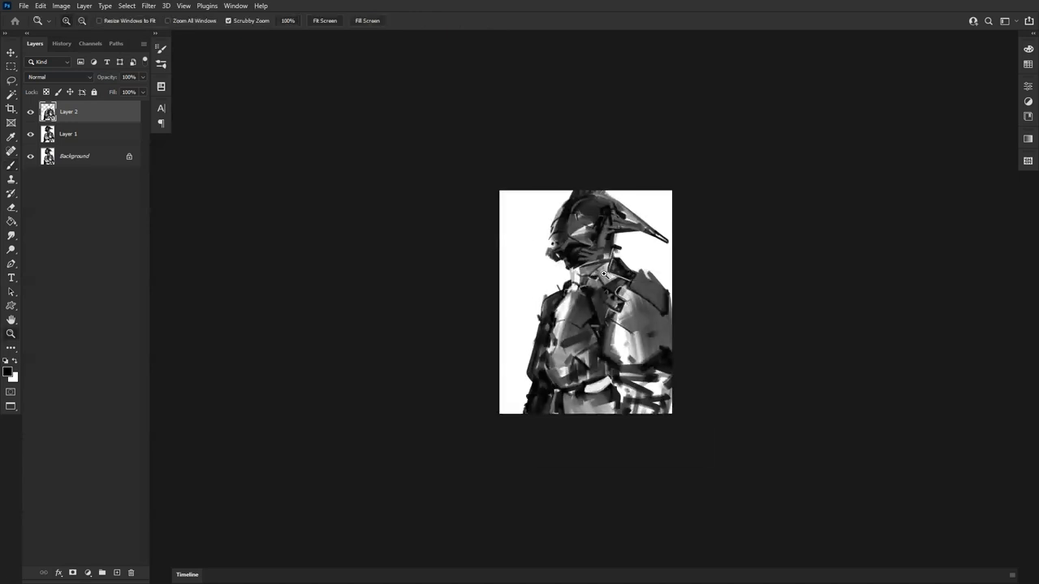
{"action": "left_click", "coordinate": [649, 289], "text": "ctrl"}
{"action": "left_click", "coordinate": [632, 290], "text": "ctrl"}
{"action": "left_click_drag", "start_coordinate": [577, 263], "coordinate": [607, 311]}
{"action": "key", "text": "ctrl+shift+h"}
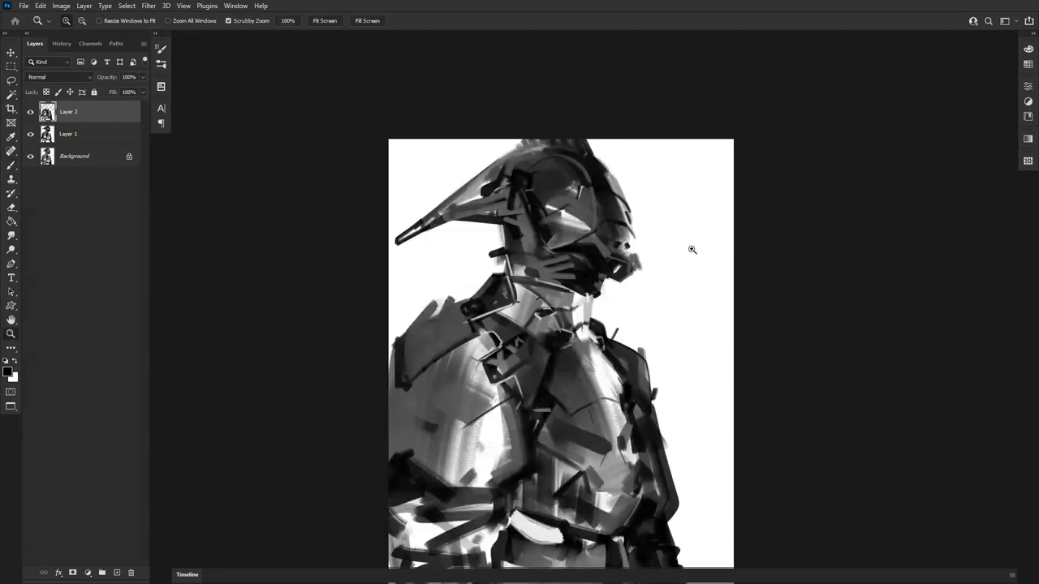
{"action": "key", "text": "b"}
{"action": "mouse_move", "coordinate": [602, 260]}
{"action": "left_mouse_down"}
{"action": "mouse_move", "coordinate": [611, 253]}
{"action": "mouse_move", "coordinate": [635, 263]}
{"action": "left_mouse_up"}
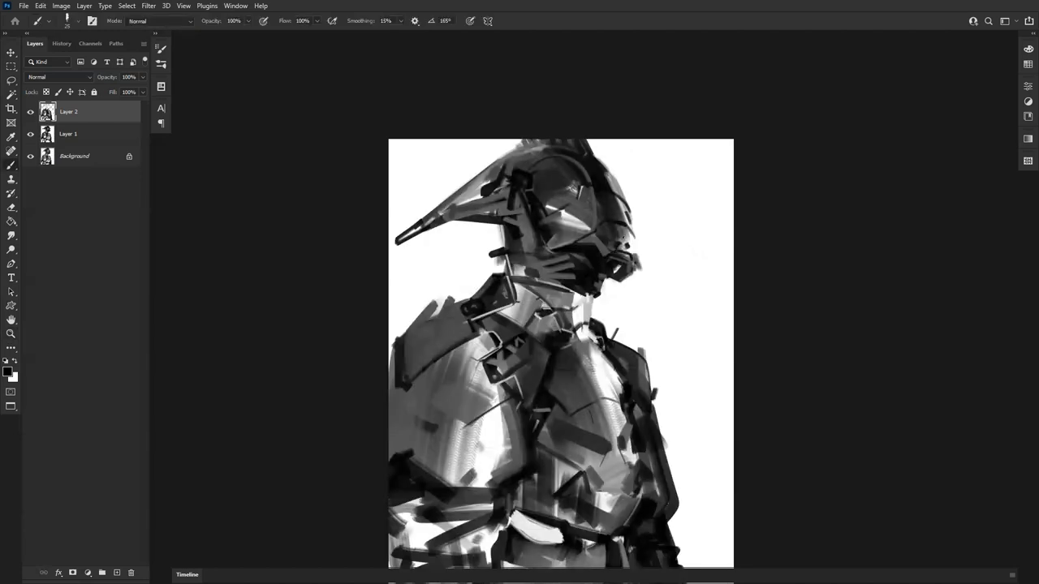
{"action": "key", "text": "x"}
{"action": "key", "text": "x"}
{"action": "left_click_drag", "start_coordinate": [552, 206], "coordinate": [564, 203]}
{"action": "key", "text": "z"}
{"action": "left_click", "coordinate": [669, 309], "text": "alt"}
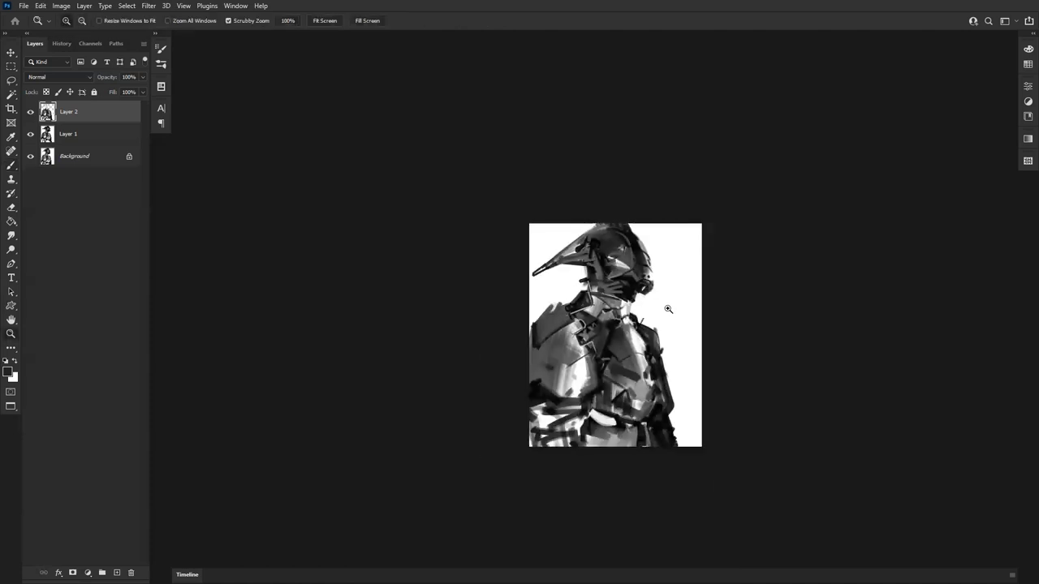
{"action": "left_click", "coordinate": [530, 284]}
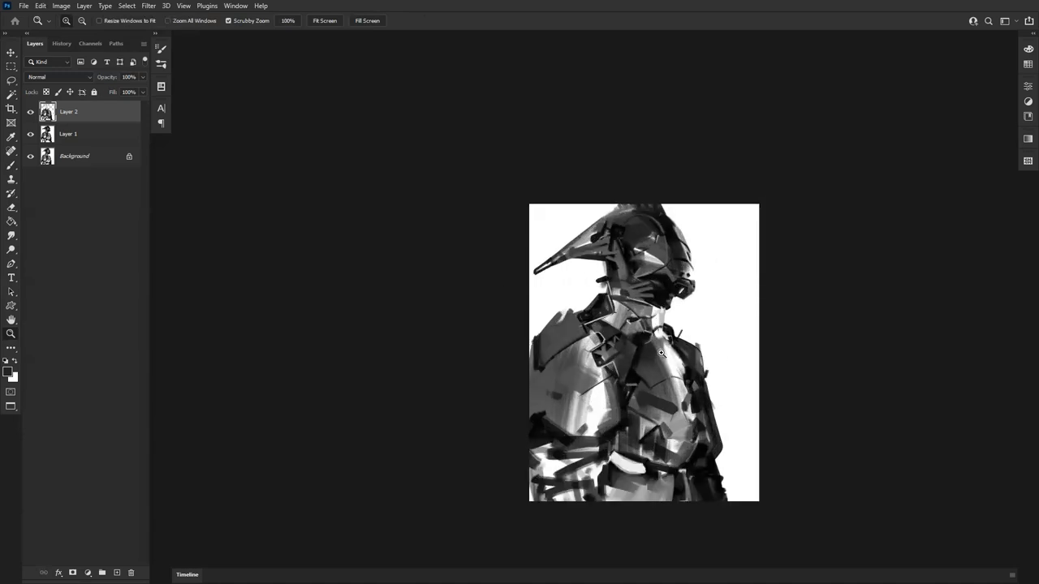
Step: Sample a grey from the figure and stroke it over the near arm's highlight with a 100 px brush
{"action": "left_click", "coordinate": [648, 368]}
{"action": "left_click_drag", "start_coordinate": [646, 377], "coordinate": [632, 283]}
{"action": "key", "text": "b"}
{"action": "left_click", "coordinate": [576, 306], "text": "alt"}
{"action": "key", "text": "]"}
{"action": "key", "text": "]"}
{"action": "key", "text": "]"}
{"action": "key", "text": "]"}
{"action": "key", "text": "]"}
{"action": "key", "text": "]"}
{"action": "key", "text": "]"}
{"action": "key", "text": "]"}
{"action": "left_click_drag", "start_coordinate": [573, 340], "coordinate": [548, 370]}
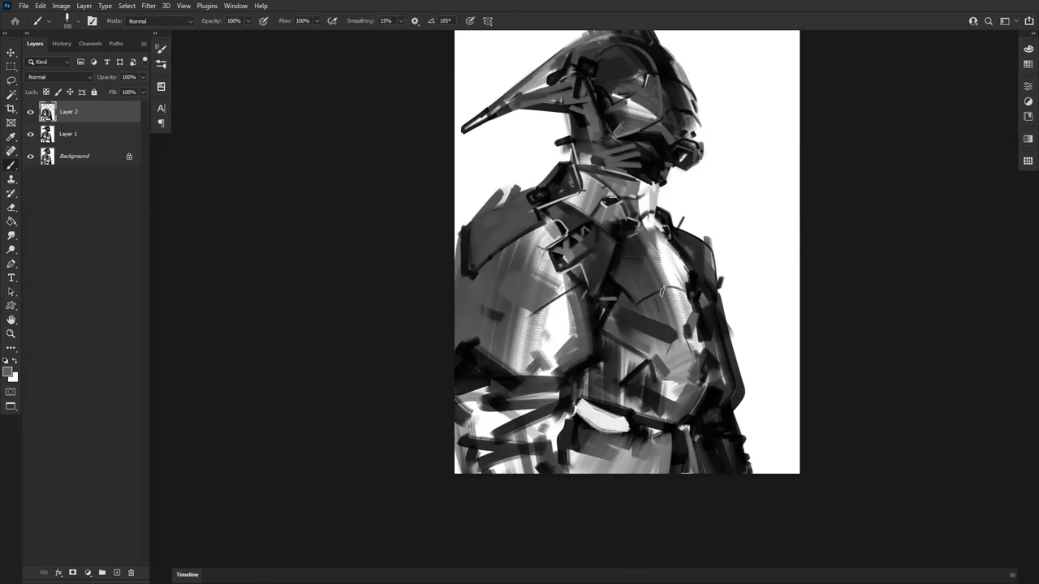
Step: Mirror the canvas and add black strokes to the far shoulder and under the mask's jaw, using a smaller brush for the jaw
{"action": "key", "text": "z"}
{"action": "left_click", "coordinate": [650, 348], "text": "alt"}
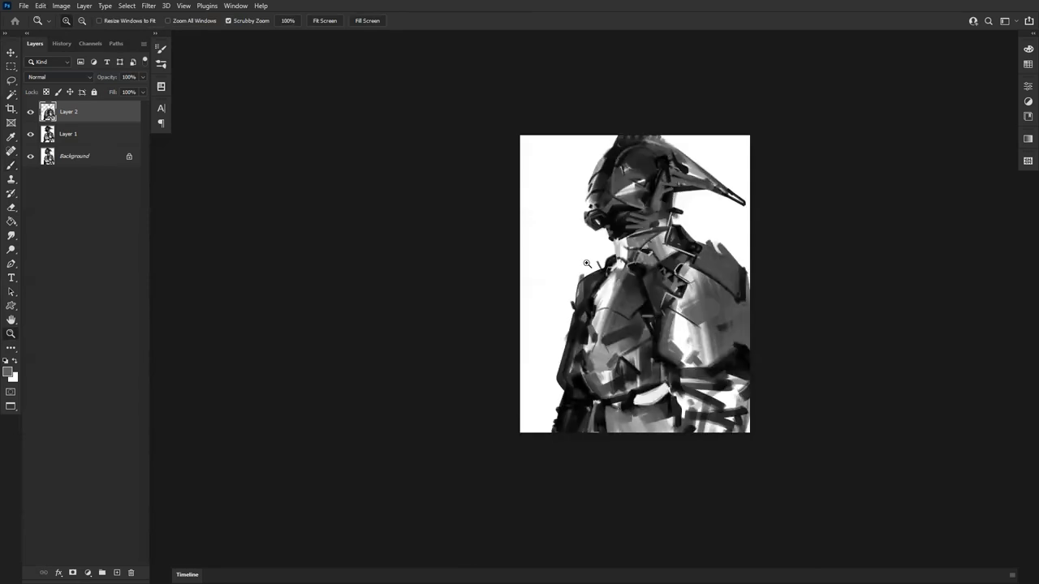
{"action": "key", "text": "d"}
{"action": "key", "text": "b"}
{"action": "left_click_drag", "start_coordinate": [585, 281], "coordinate": [590, 286]}
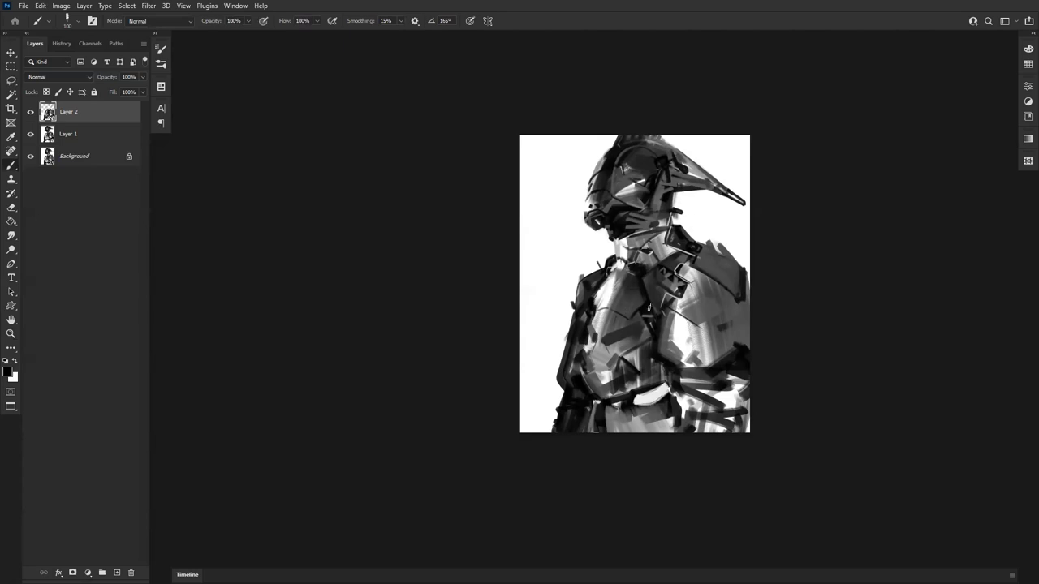
{"action": "key", "text": "bracketleft"}
{"action": "key", "text": "bracketleft"}
{"action": "key", "text": "bracketleft"}
{"action": "key", "text": "bracketleft"}
{"action": "key", "text": "bracketleft"}
{"action": "left_click_drag", "start_coordinate": [621, 238], "coordinate": [611, 242]}
Step: Paint a white curved accent at the near elbow and stroke a sampled tone along the band above it
{"action": "key", "text": "z"}
{"action": "left_click", "coordinate": [655, 263]}
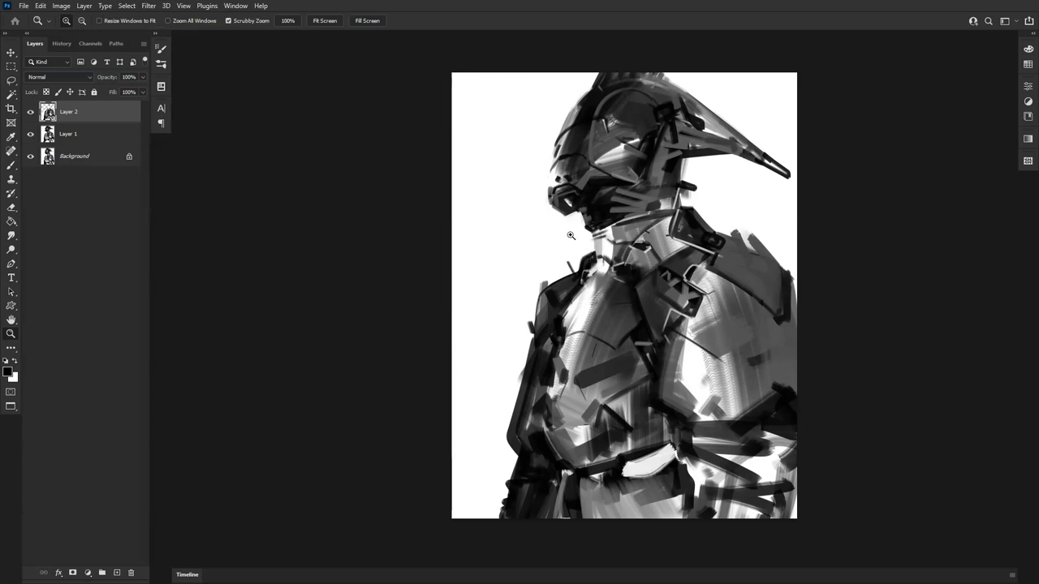
{"action": "key", "text": "b"}
{"action": "mouse_move", "coordinate": [690, 432]}
{"action": "left_mouse_down"}
{"action": "mouse_move", "coordinate": [765, 436]}
{"action": "mouse_move", "coordinate": [781, 457]}
{"action": "mouse_move", "coordinate": [765, 447]}
{"action": "mouse_move", "coordinate": [787, 441]}
{"action": "mouse_move", "coordinate": [770, 454]}
{"action": "mouse_move", "coordinate": [777, 429]}
{"action": "mouse_move", "coordinate": [792, 448]}
{"action": "mouse_move", "coordinate": [753, 448]}
{"action": "left_mouse_up"}
{"action": "key", "text": "ctrl+z"}
{"action": "key", "text": "bracketleft"}
{"action": "key", "text": "x"}
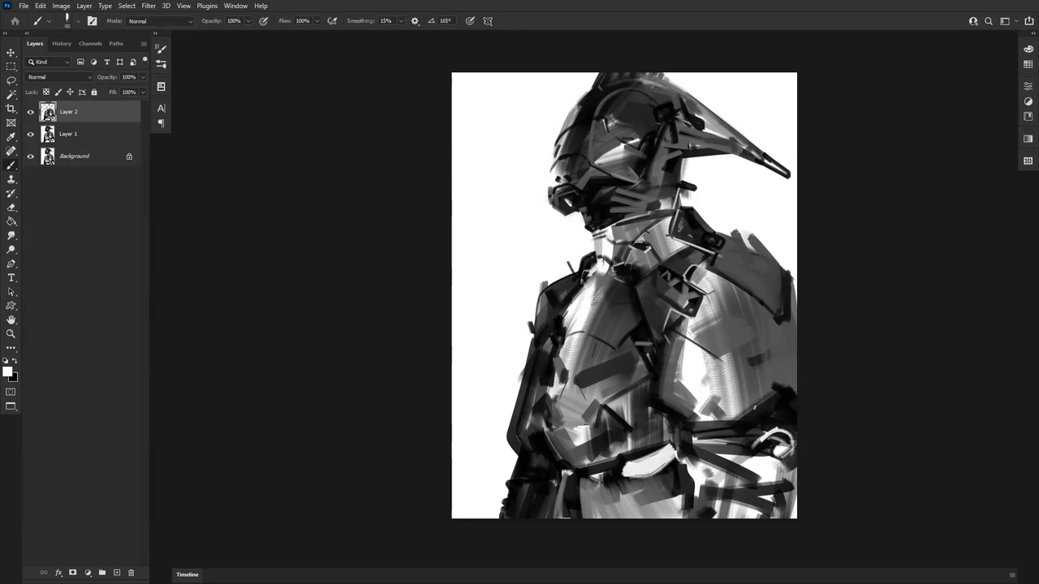
{"action": "left_click", "coordinate": [750, 395], "text": "alt"}
{"action": "mouse_move", "coordinate": [784, 415]}
{"action": "left_mouse_down"}
{"action": "mouse_move", "coordinate": [754, 415]}
{"action": "mouse_move", "coordinate": [787, 407]}
{"action": "mouse_move", "coordinate": [791, 421]}
{"action": "mouse_move", "coordinate": [781, 400]}
{"action": "mouse_move", "coordinate": [794, 420]}
{"action": "mouse_move", "coordinate": [745, 424]}
{"action": "left_mouse_up"}
Step: Mirror the canvas and add black detail strokes around the base of the beak with a smaller brush
{"action": "key", "text": "["}
{"action": "key", "text": "["}
{"action": "key", "text": "["}
{"action": "key", "text": "["}
{"action": "key", "text": "["}
{"action": "key", "text": "d"}
{"action": "key", "text": "ctrl+shift+h"}
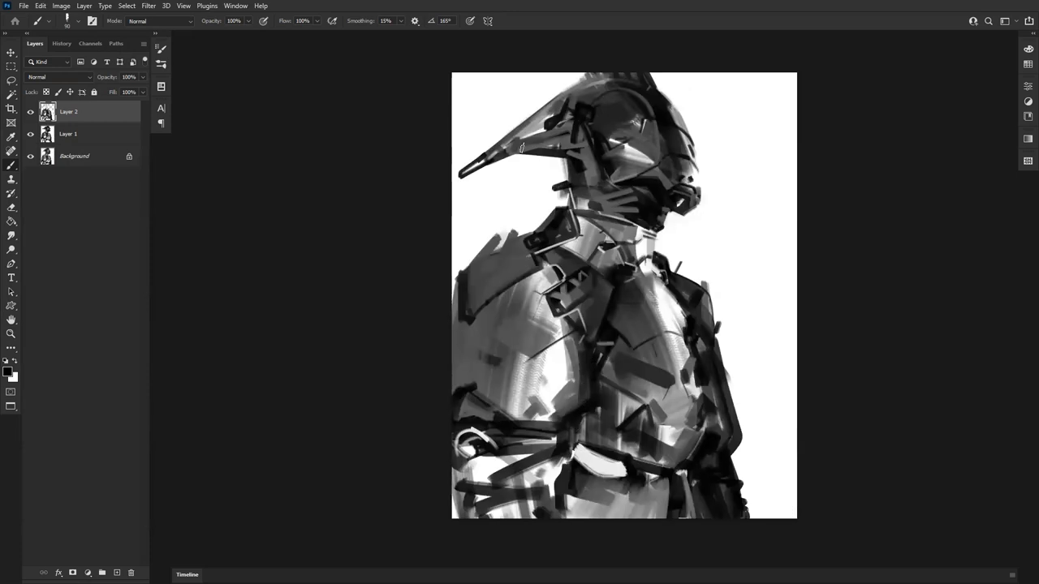
{"action": "left_click_drag", "start_coordinate": [468, 168], "coordinate": [520, 143]}
{"action": "key", "text": "ctrl+z"}
{"action": "left_click_drag", "start_coordinate": [525, 132], "coordinate": [524, 139]}
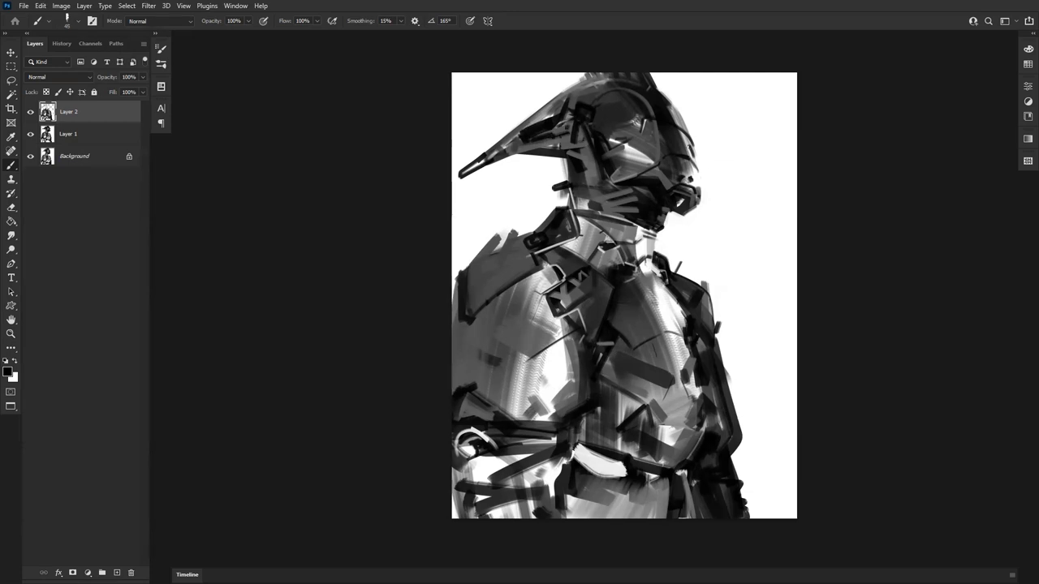
Step: Add thin black lines to the neck bolt, beak tip, beak base and underside of the mask's snout with a very fine brush
{"action": "left_click_drag", "start_coordinate": [656, 193], "coordinate": [657, 276]}
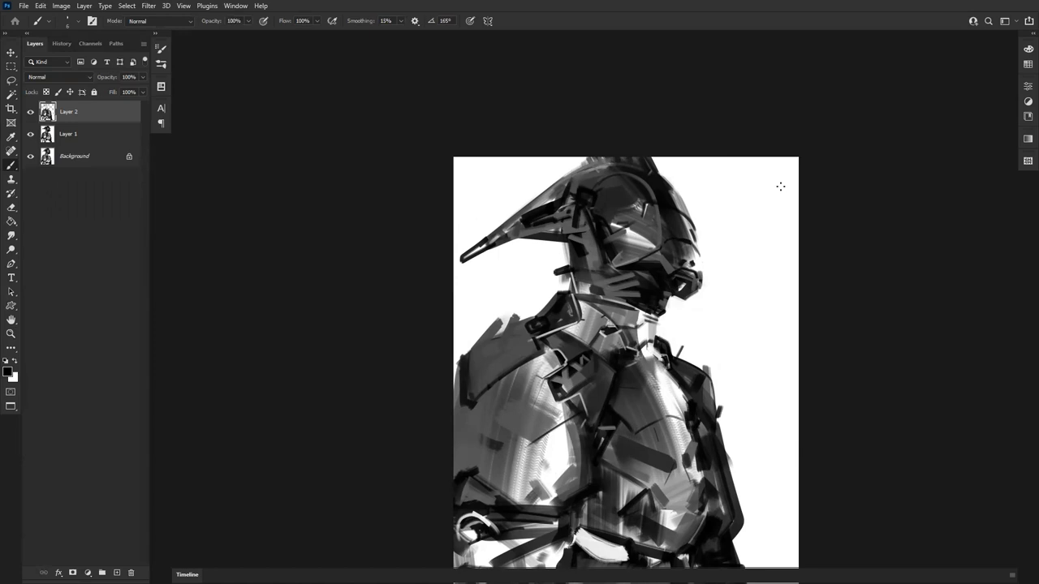
{"action": "left_click_drag", "start_coordinate": [703, 263], "coordinate": [671, 211]}
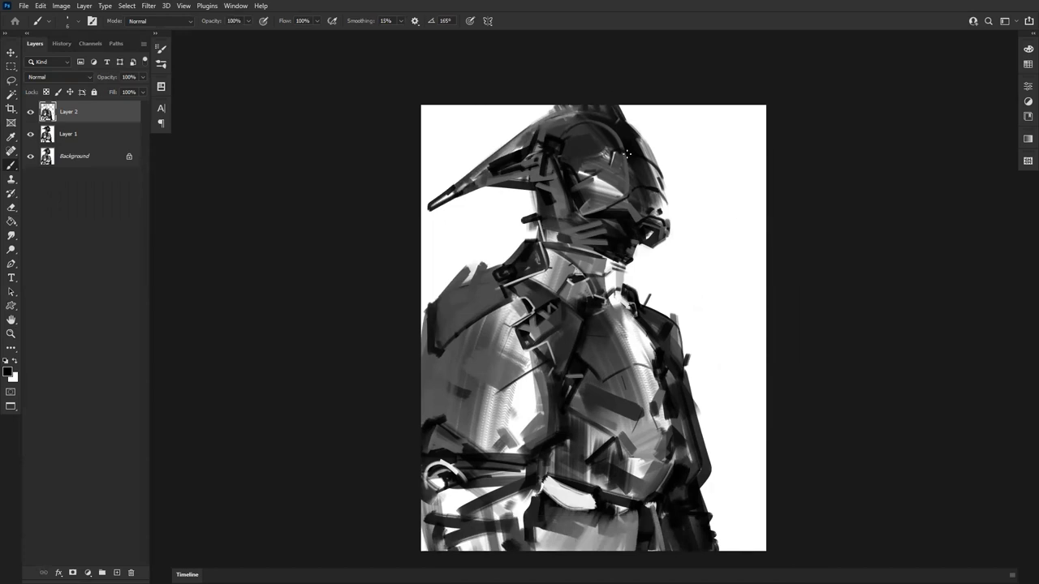
{"action": "left_click_drag", "start_coordinate": [571, 192], "coordinate": [586, 162]}
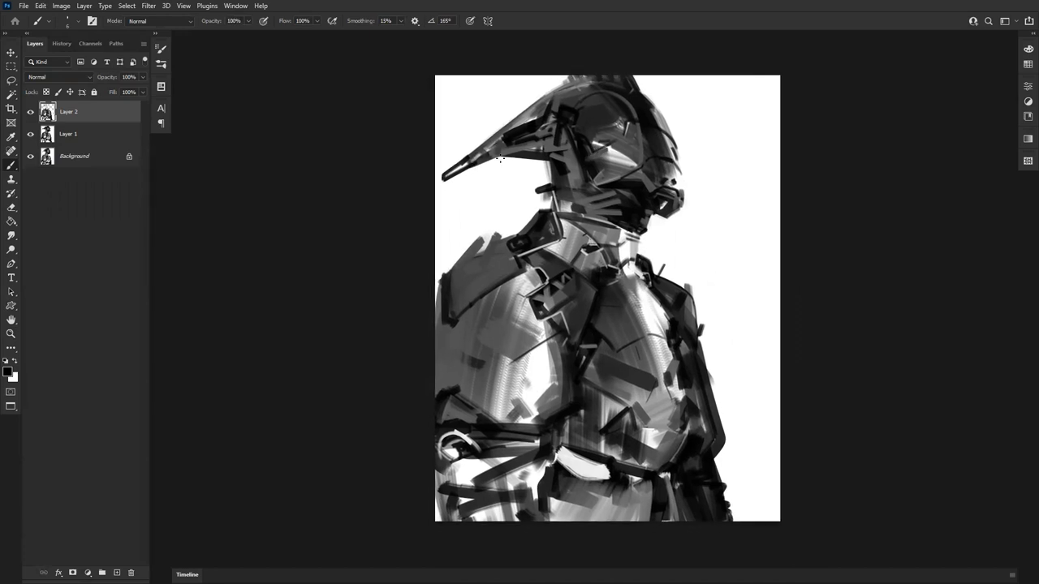
{"action": "scroll", "coordinate": [574, 196], "scroll_direction": "down", "scroll_amount": 2}
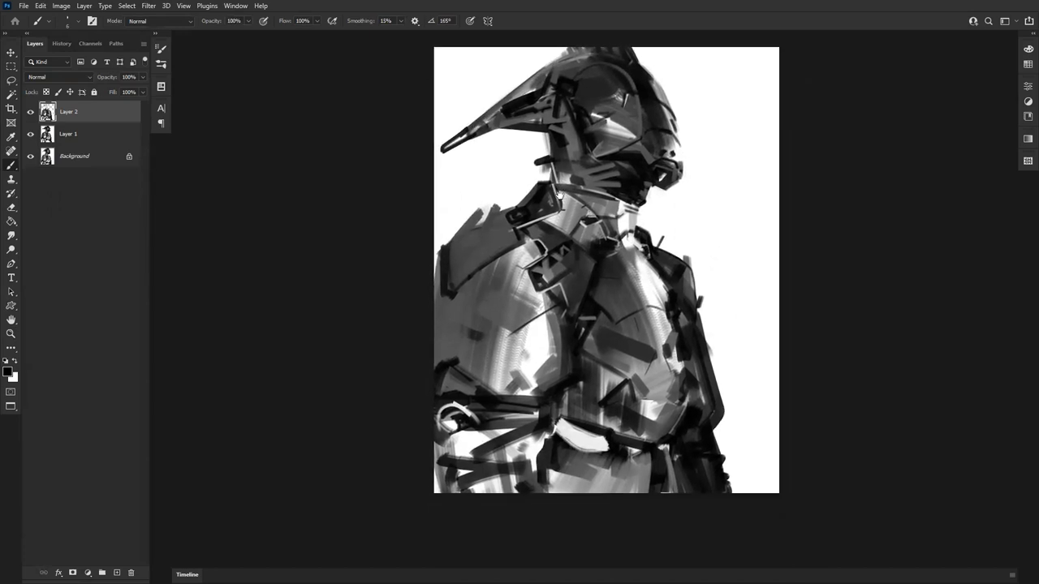
{"action": "left_click_drag", "start_coordinate": [534, 162], "coordinate": [514, 168]}
{"action": "left_click_drag", "start_coordinate": [455, 150], "coordinate": [457, 159]}
{"action": "left_click_drag", "start_coordinate": [524, 130], "coordinate": [518, 140]}
{"action": "left_click_drag", "start_coordinate": [667, 187], "coordinate": [669, 197]}
{"action": "left_click_drag", "start_coordinate": [676, 183], "coordinate": [675, 198]}
Step: Paint white highlights along the outer edge of the far shoulder and arm
{"action": "key", "text": "x"}
{"action": "mouse_move", "coordinate": [662, 245]}
{"action": "left_mouse_down"}
{"action": "mouse_move", "coordinate": [695, 280]}
{"action": "mouse_move", "coordinate": [719, 397]}
{"action": "left_mouse_up"}
{"action": "left_click_drag", "start_coordinate": [696, 311], "coordinate": [715, 396]}
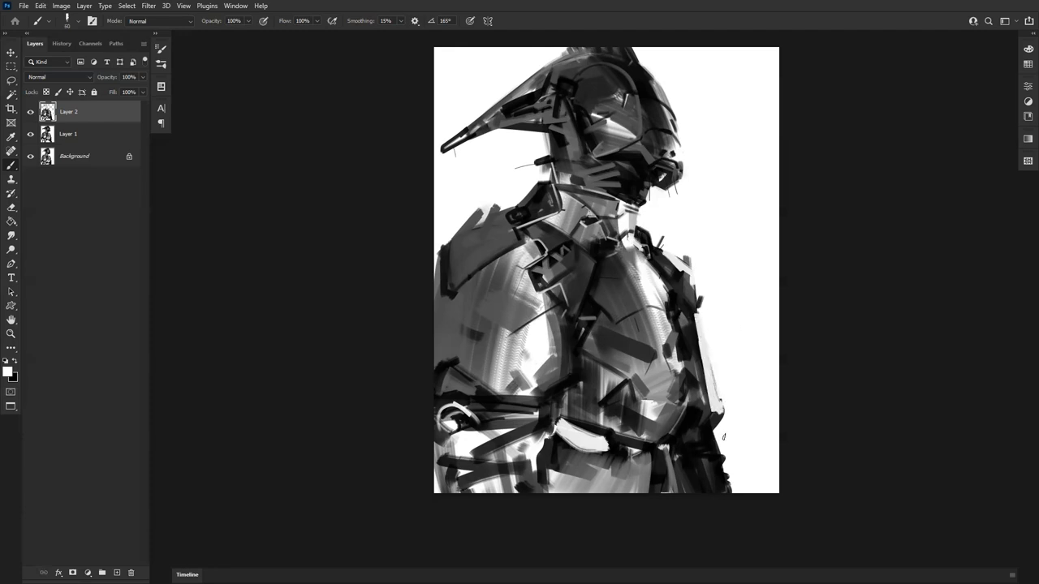
Step: Mirror the canvas and add black strokes over the far shoulder and beside the base of the neck
{"action": "key", "text": "z"}
{"action": "left_click", "coordinate": [741, 465], "text": "alt"}
{"action": "key", "text": "ctrl+shift+h"}
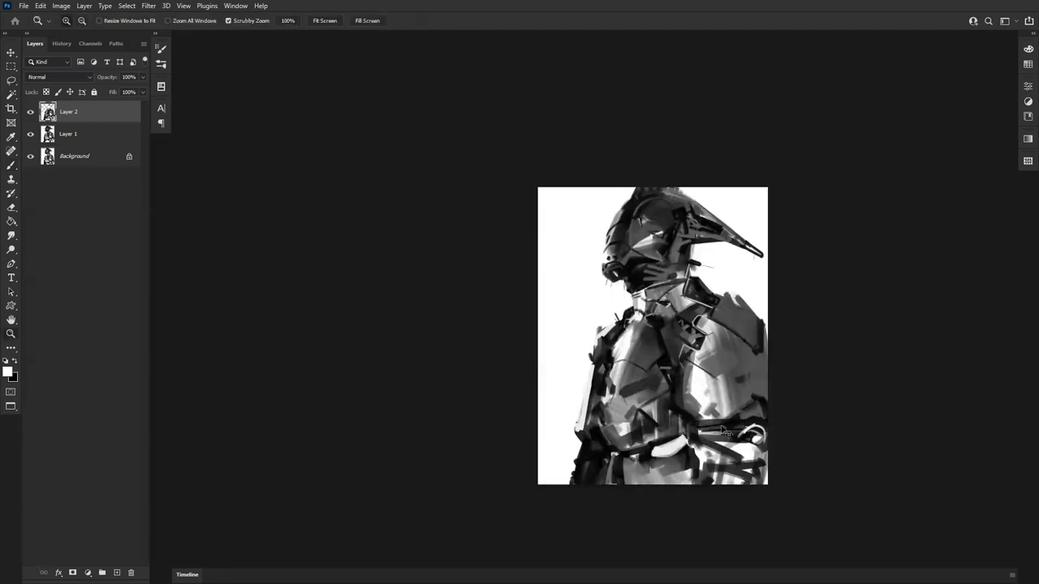
{"action": "left_click", "coordinate": [654, 354]}
{"action": "left_click_drag", "start_coordinate": [644, 382], "coordinate": [594, 295]}
{"action": "key", "text": "b"}
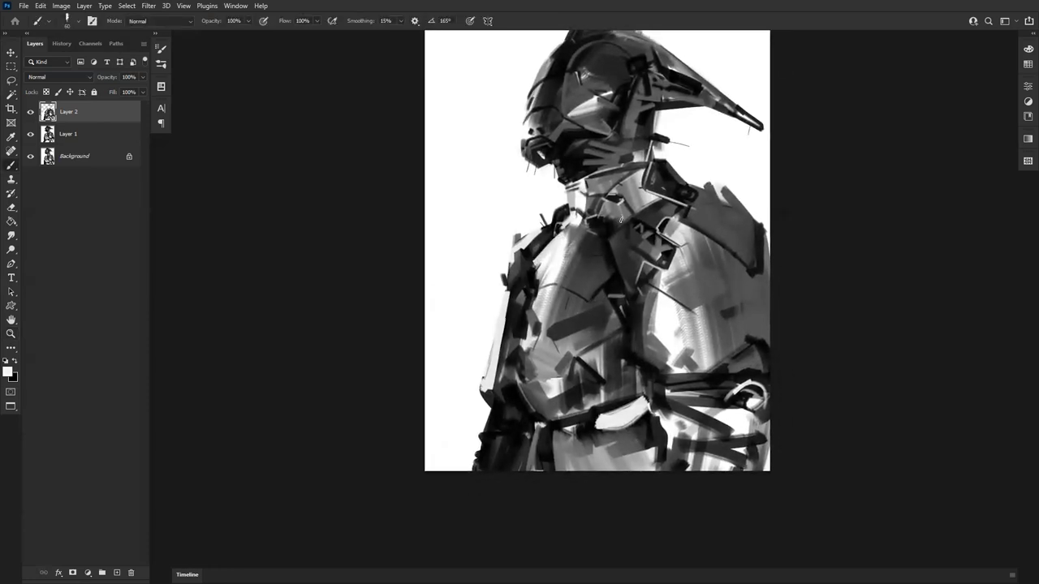
{"action": "key", "text": "x"}
{"action": "mouse_move", "coordinate": [537, 253]}
{"action": "left_mouse_down"}
{"action": "mouse_move", "coordinate": [534, 273]}
{"action": "mouse_move", "coordinate": [561, 286]}
{"action": "left_mouse_up"}
{"action": "mouse_move", "coordinate": [577, 236]}
{"action": "left_mouse_down"}
{"action": "mouse_move", "coordinate": [586, 231]}
{"action": "mouse_move", "coordinate": [564, 238]}
{"action": "left_mouse_up"}
Step: Mirror the canvas again and inspect the whole figure from helmet to belt
{"action": "key", "text": "z"}
{"action": "left_click", "coordinate": [623, 316], "text": "alt"}
{"action": "left_click", "coordinate": [625, 317], "text": "alt"}
{"action": "key", "text": "ctrl+shift+h"}
{"action": "left_click", "coordinate": [693, 309]}
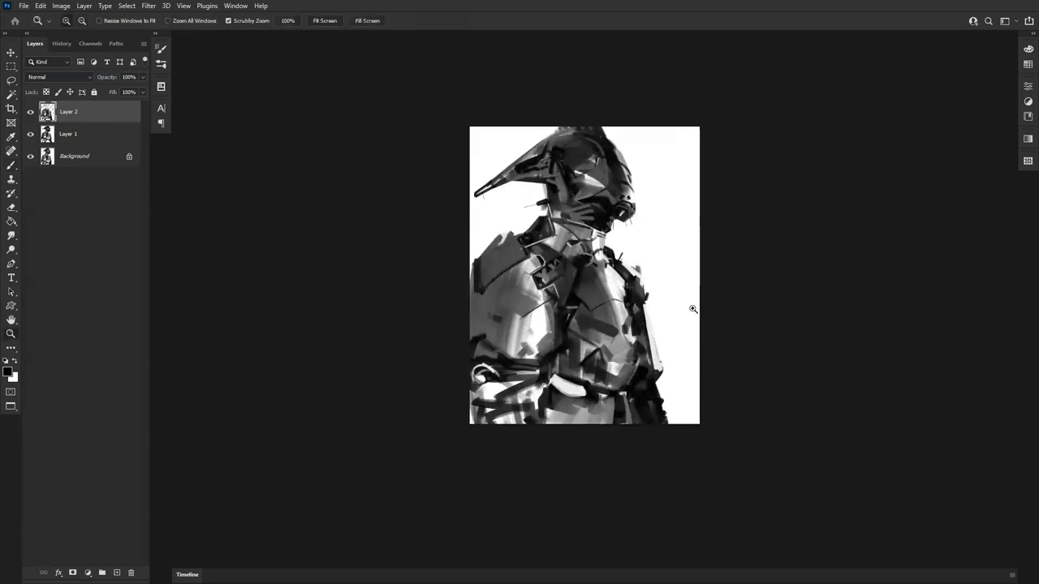
{"action": "left_click", "coordinate": [692, 309]}
{"action": "left_click_drag", "start_coordinate": [587, 221], "coordinate": [648, 340]}
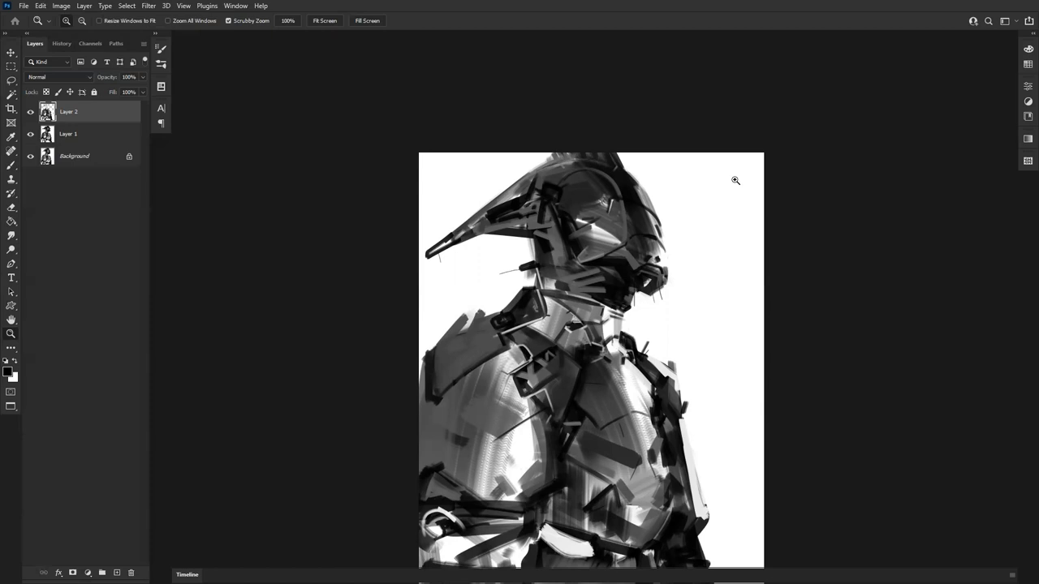
{"action": "left_click_drag", "start_coordinate": [593, 320], "coordinate": [596, 234]}
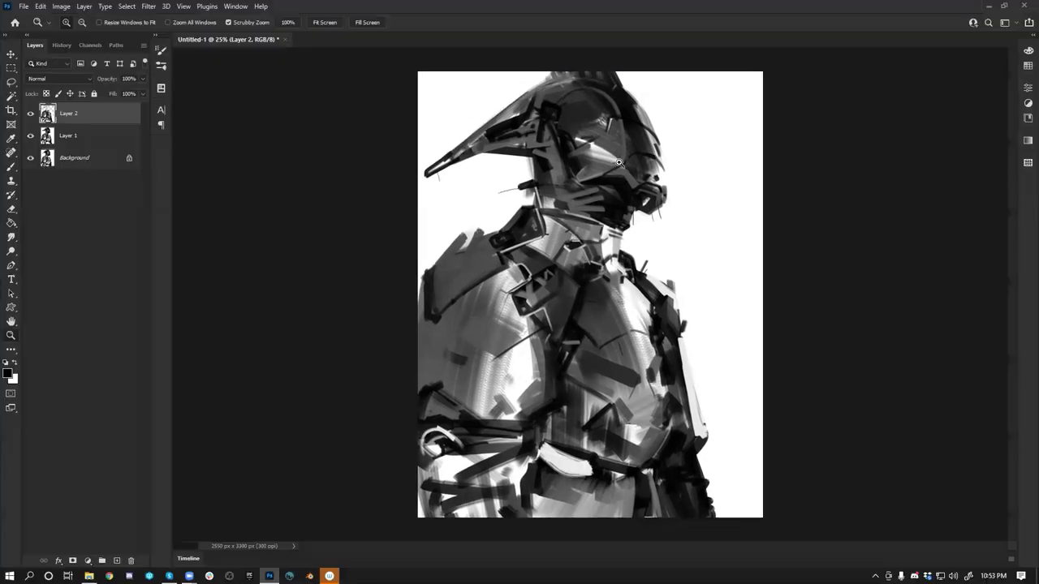
Step: Switch to the Chrome browser and close the extra pages, keeping only the ArtStation one
{"action": "key", "text": "alt+Tab"}
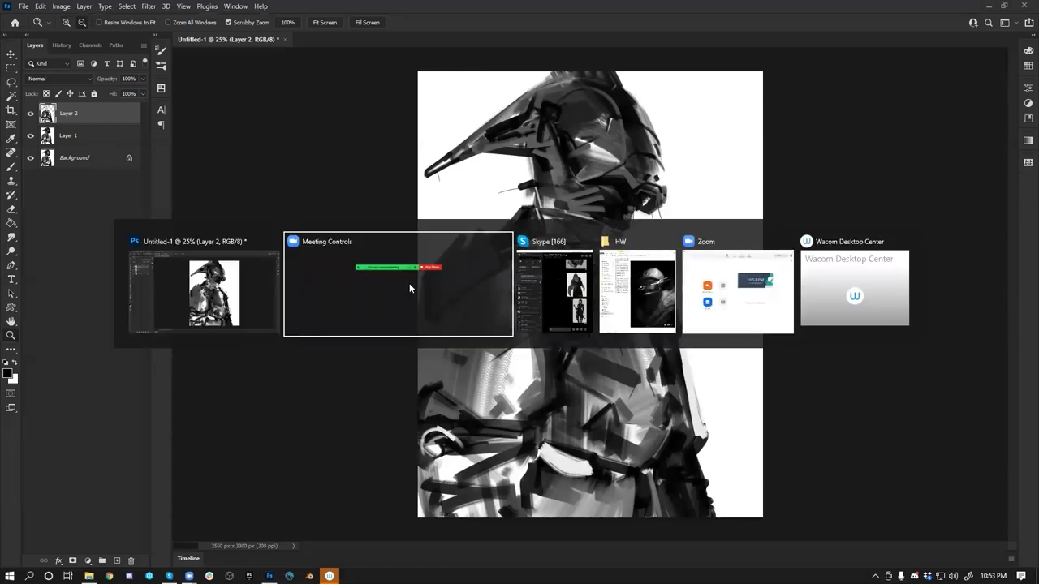
{"action": "left_click", "coordinate": [252, 402]}
{"action": "left_click", "coordinate": [108, 576]}
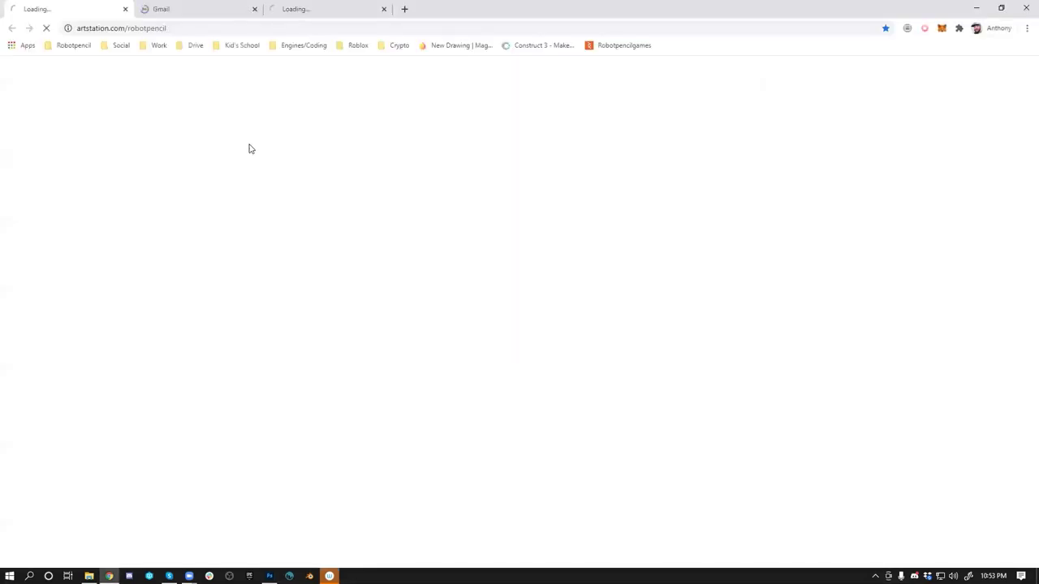
{"action": "left_click", "coordinate": [259, 10]}
{"action": "left_click", "coordinate": [253, 11]}
Step: Search Google for ebsynth, dismissing the location request
{"action": "left_click", "coordinate": [244, 24]}
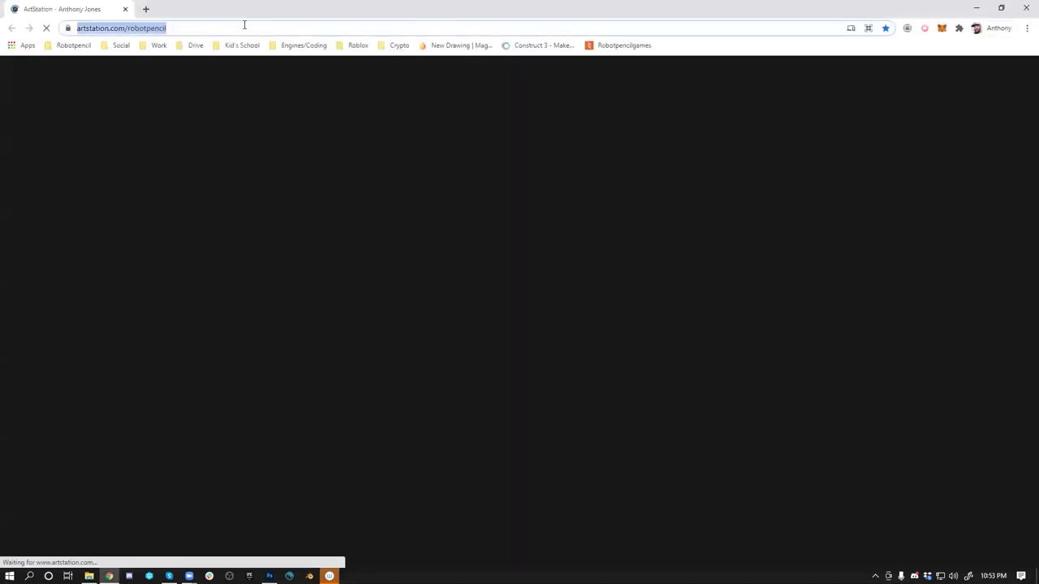
{"action": "type", "text": "ebs"}
{"action": "key", "text": "Delete"}
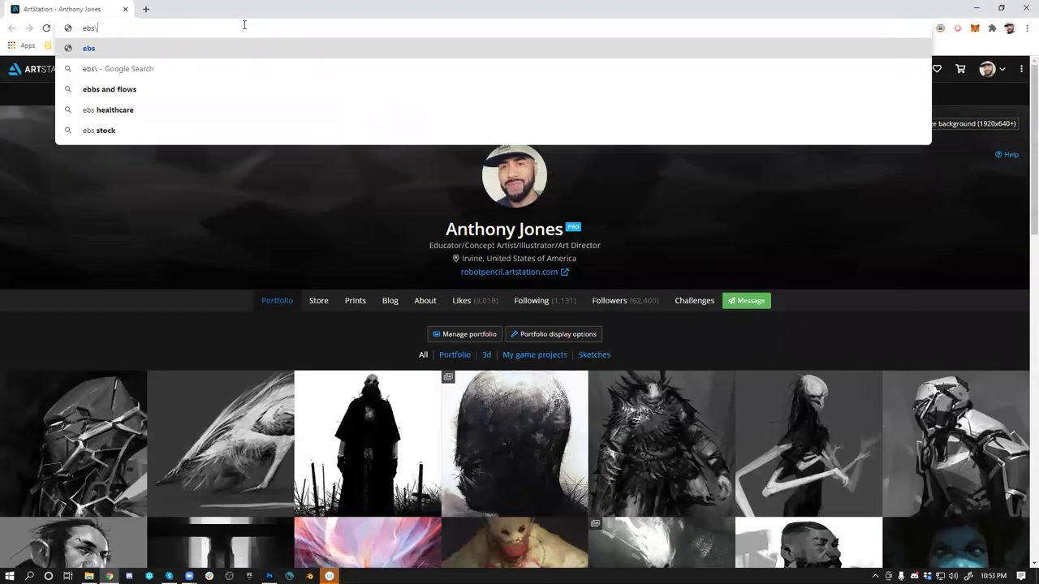
{"action": "key", "text": "Return"}
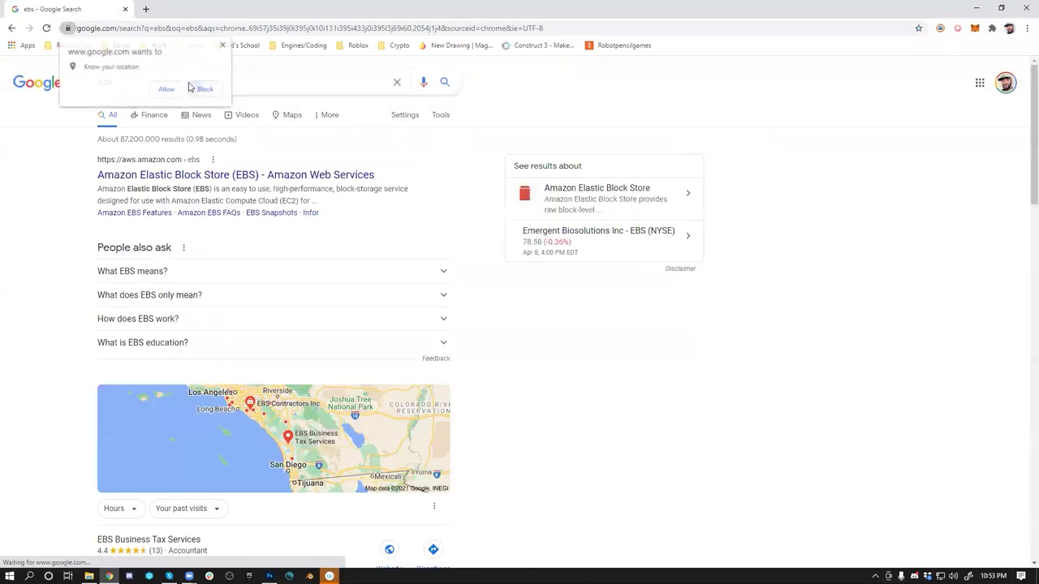
{"action": "left_click", "coordinate": [223, 46]}
{"action": "left_click", "coordinate": [202, 77]}
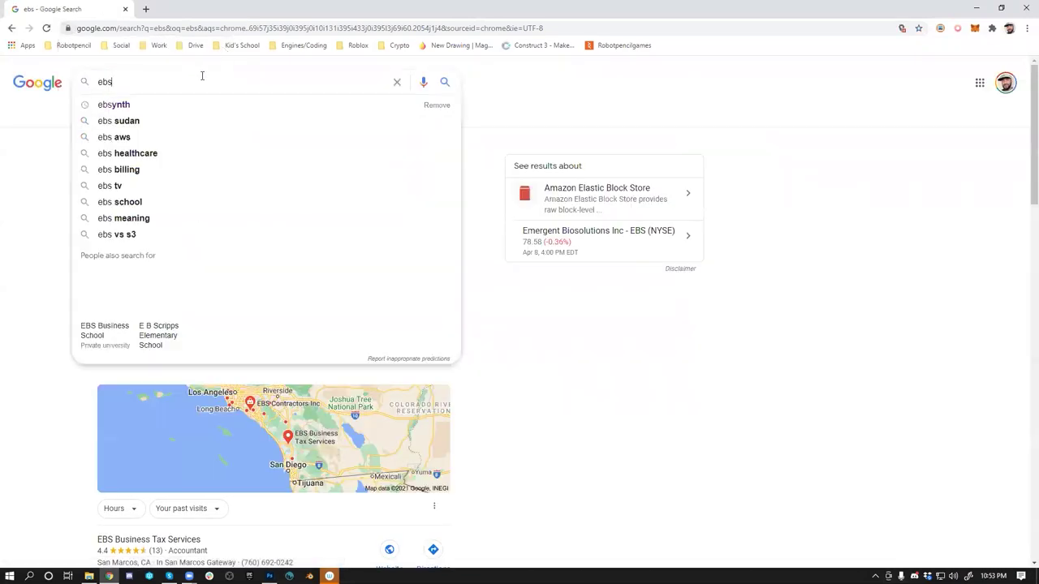
{"action": "left_click", "coordinate": [162, 106]}
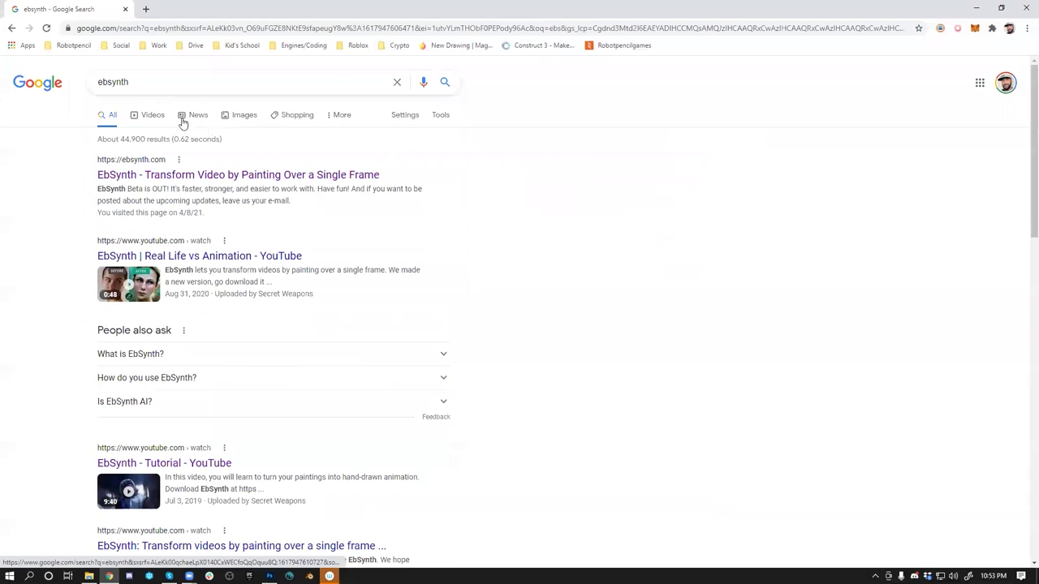
Step: Open the "EbSynth - Tutorial" video from the video results, mute it and enlarge the player to theater mode
{"action": "left_click", "coordinate": [151, 116]}
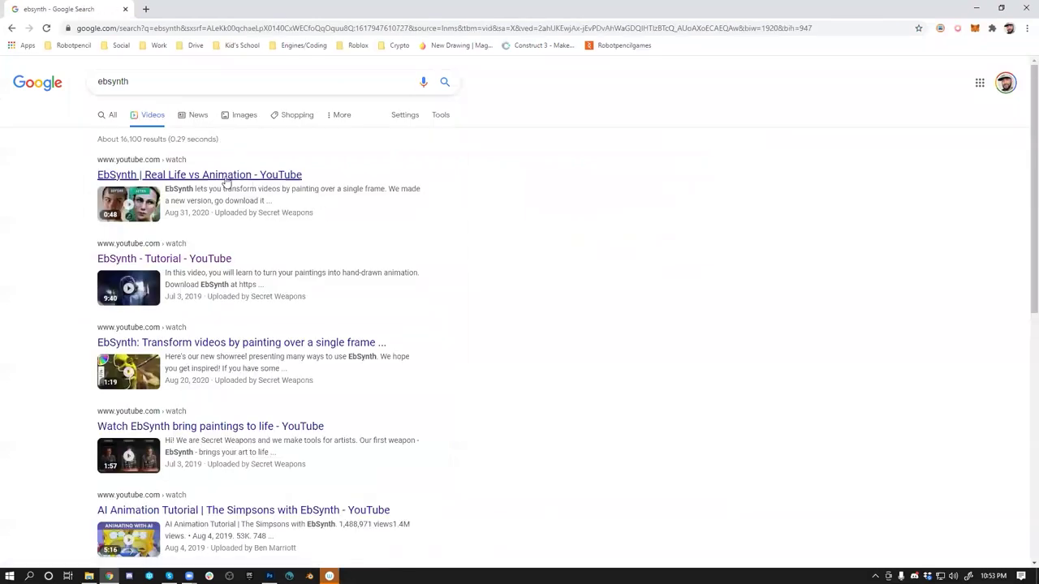
{"action": "left_click", "coordinate": [182, 258]}
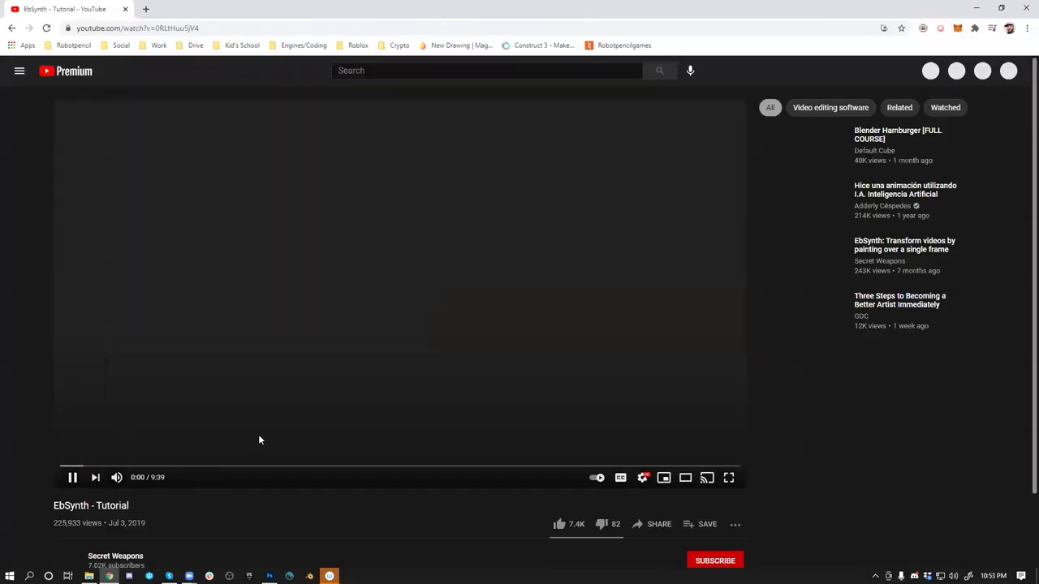
{"action": "left_click", "coordinate": [116, 477]}
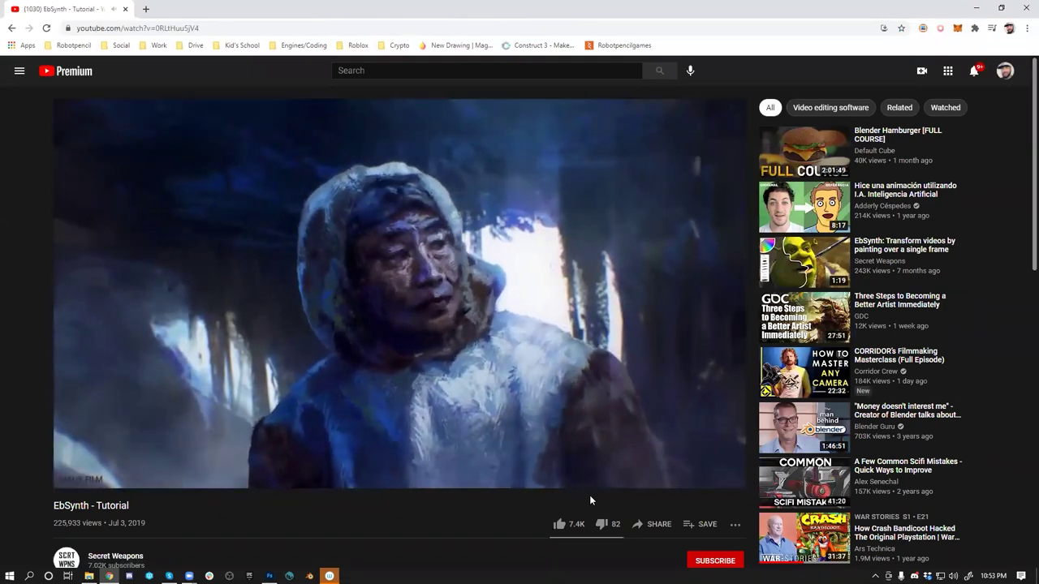
{"action": "left_click", "coordinate": [690, 475]}
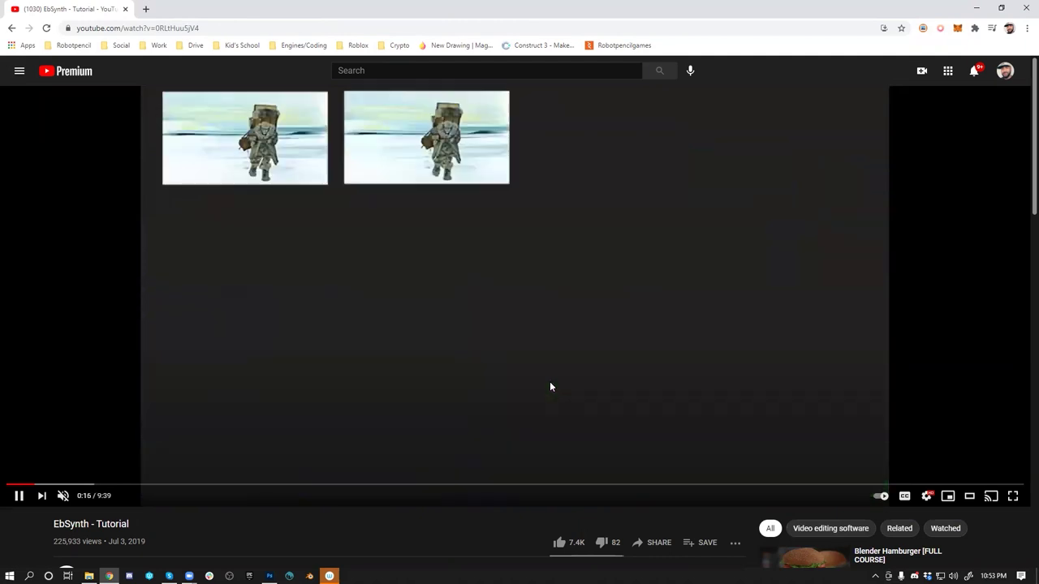
Step: Skim the tutorial video from the keyframe painting comparison at 2:39 to the EbSynth project setup and pause it
{"action": "left_click", "coordinate": [286, 485]}
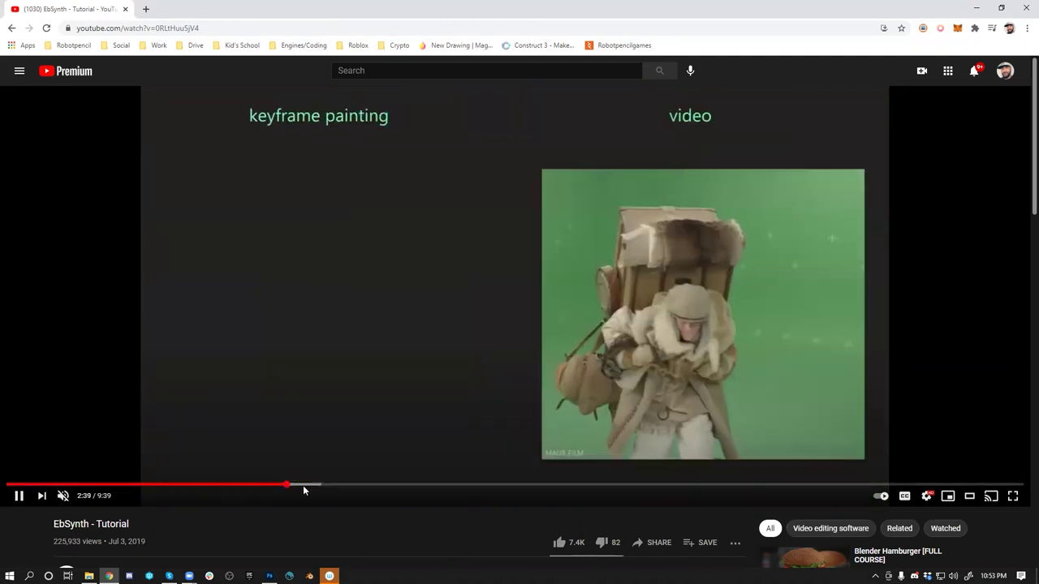
{"action": "left_click", "coordinate": [367, 486]}
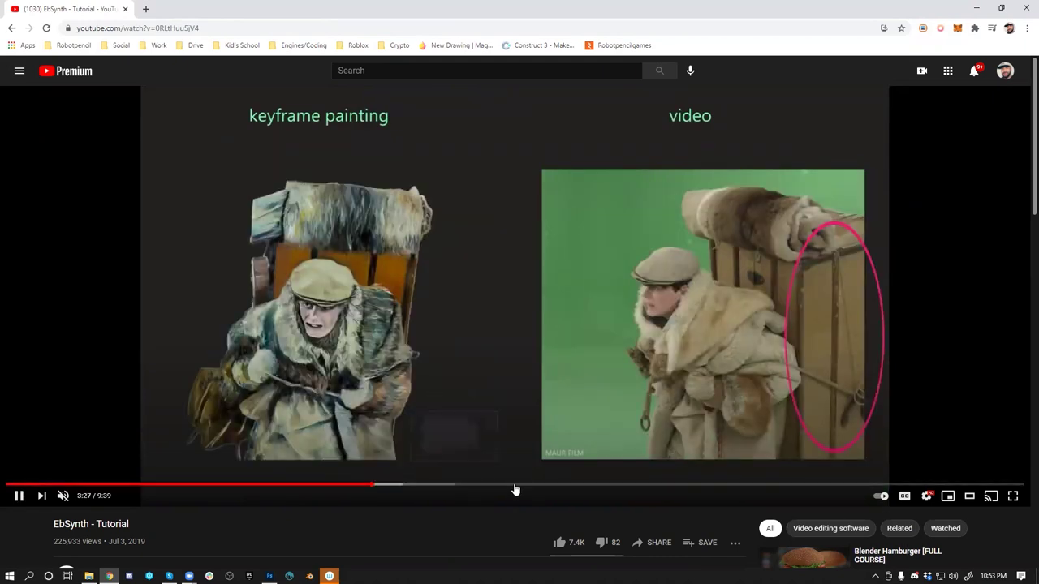
{"action": "left_click", "coordinate": [614, 486]}
{"action": "left_click", "coordinate": [674, 487]}
{"action": "left_click", "coordinate": [735, 486]}
{"action": "left_click", "coordinate": [766, 432]}
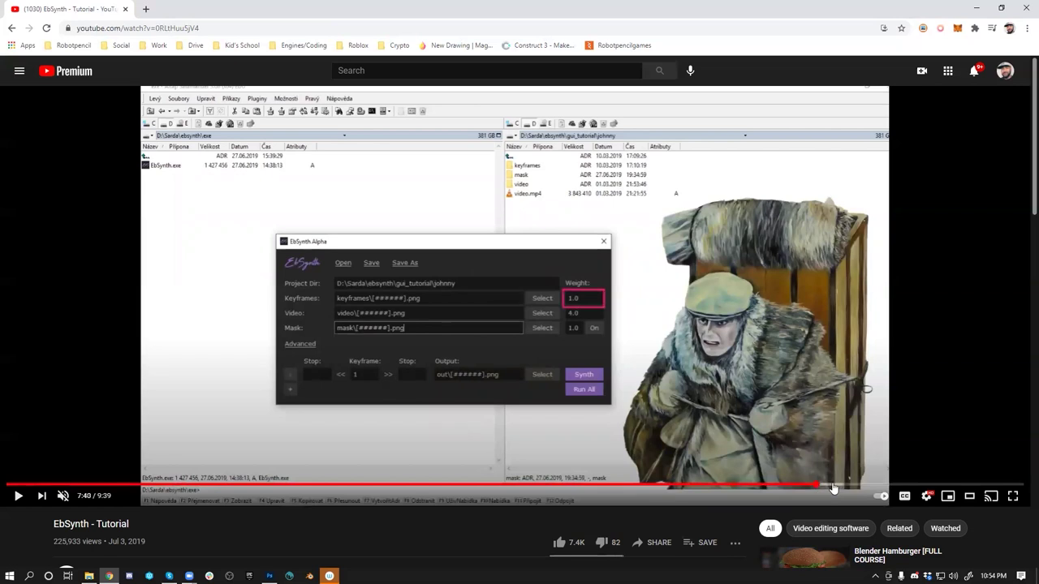
Step: Skip to the finished painted animation at 9:14, play it and close the browser to return to Photoshop
{"action": "left_click", "coordinate": [902, 487]}
{"action": "left_click", "coordinate": [910, 484]}
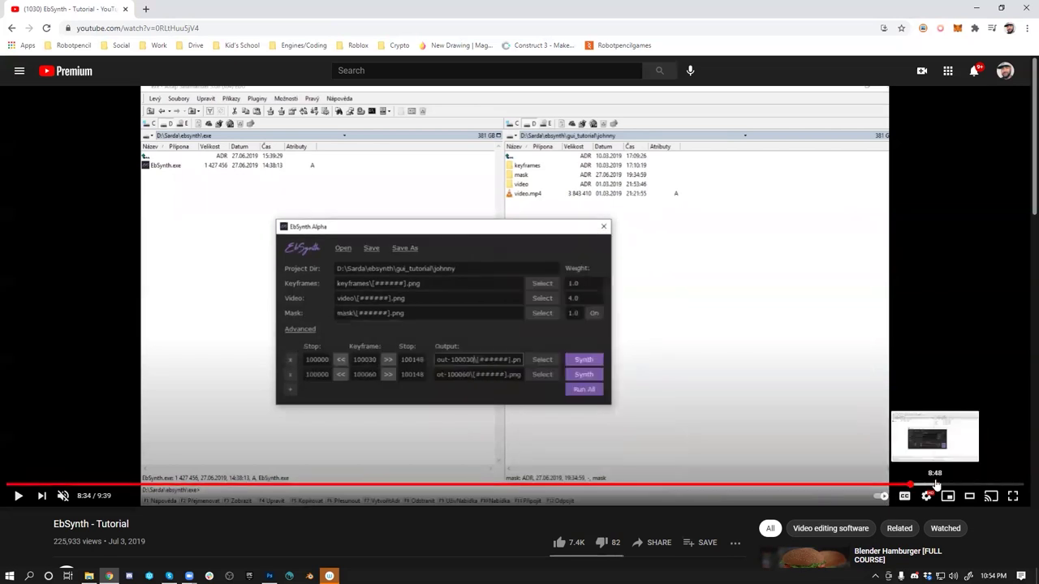
{"action": "left_click", "coordinate": [946, 486]}
{"action": "left_click", "coordinate": [980, 487]}
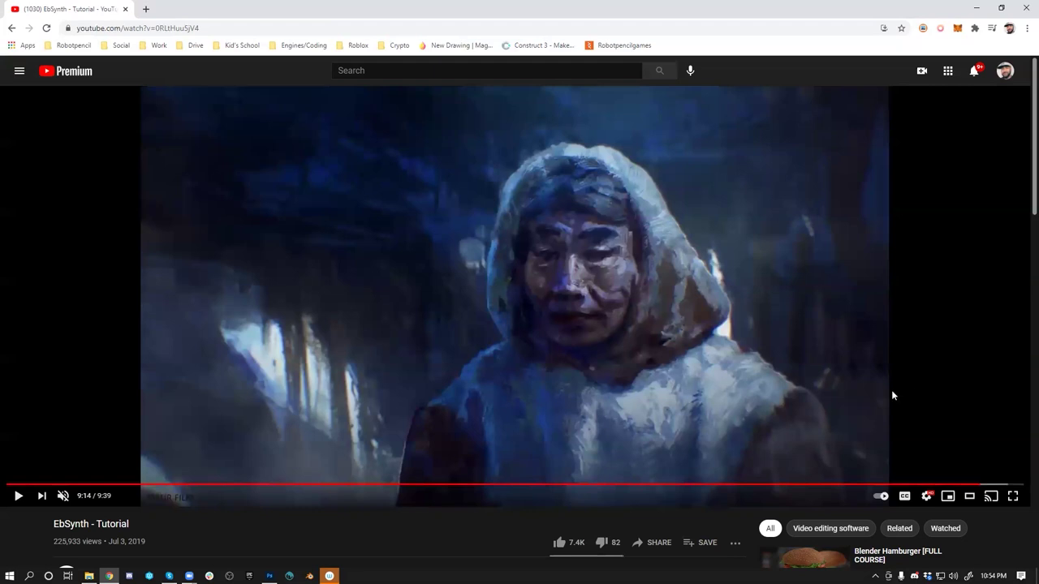
{"action": "left_click", "coordinate": [18, 496]}
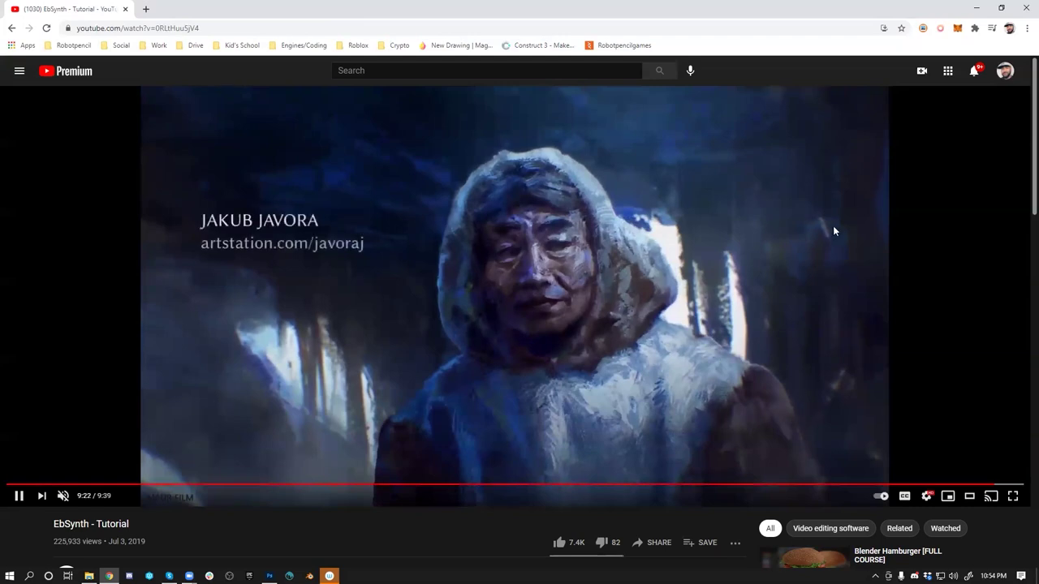
{"action": "left_click", "coordinate": [1020, 6]}
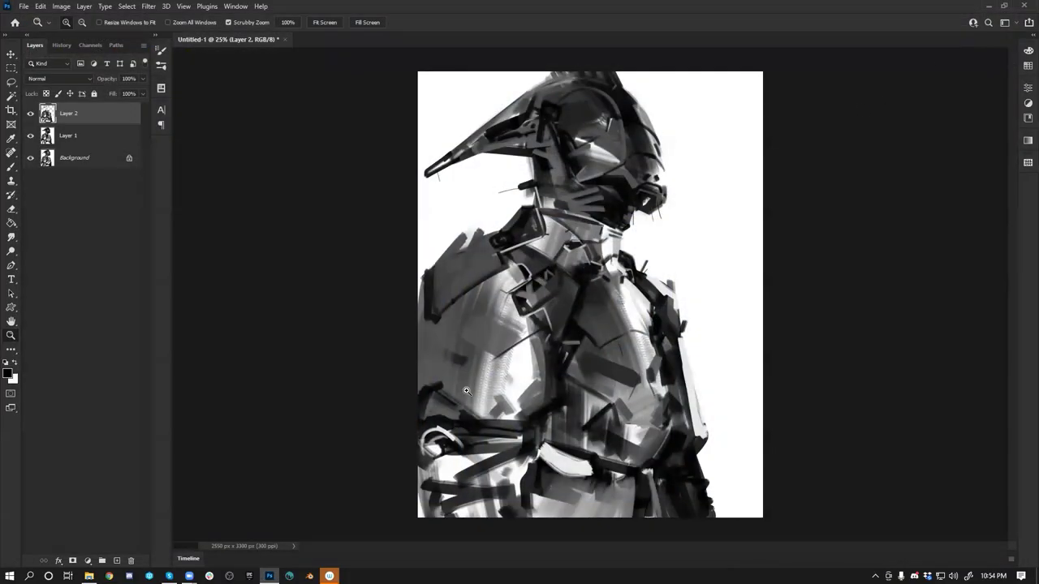
Step: Add a thin line above the beak and dark accents below the helmet, mirroring the canvas and back to check the silhouette
{"action": "left_click", "coordinate": [496, 279]}
{"action": "key", "text": "b"}
{"action": "key", "text": "z"}
{"action": "left_click", "coordinate": [478, 264], "text": "alt"}
{"action": "key", "text": "alt+shift+d"}
{"action": "key", "text": "b"}
{"action": "key", "text": "ctrl+z"}
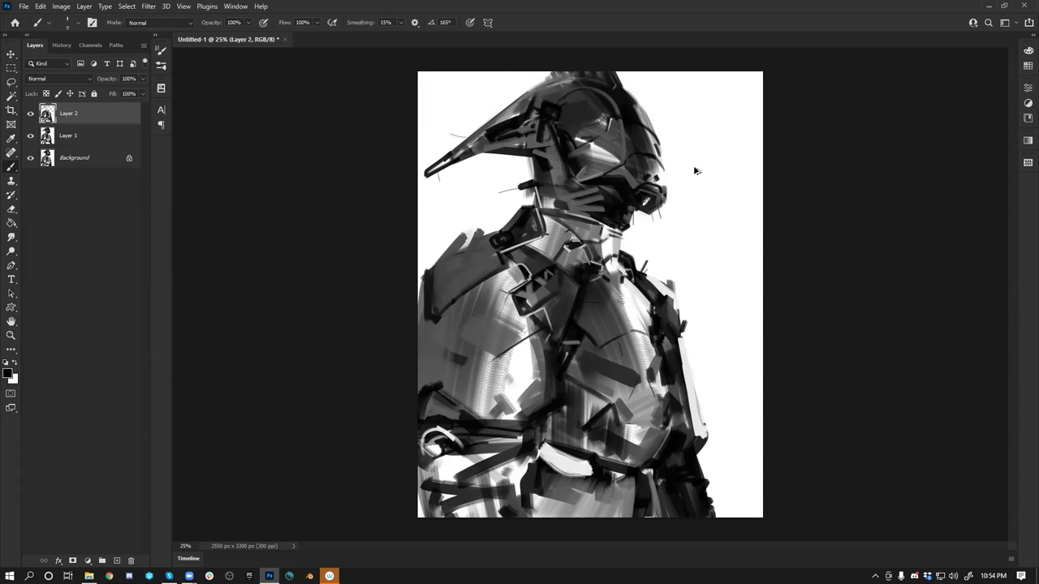
{"action": "key", "text": "ctrl+shift+h"}
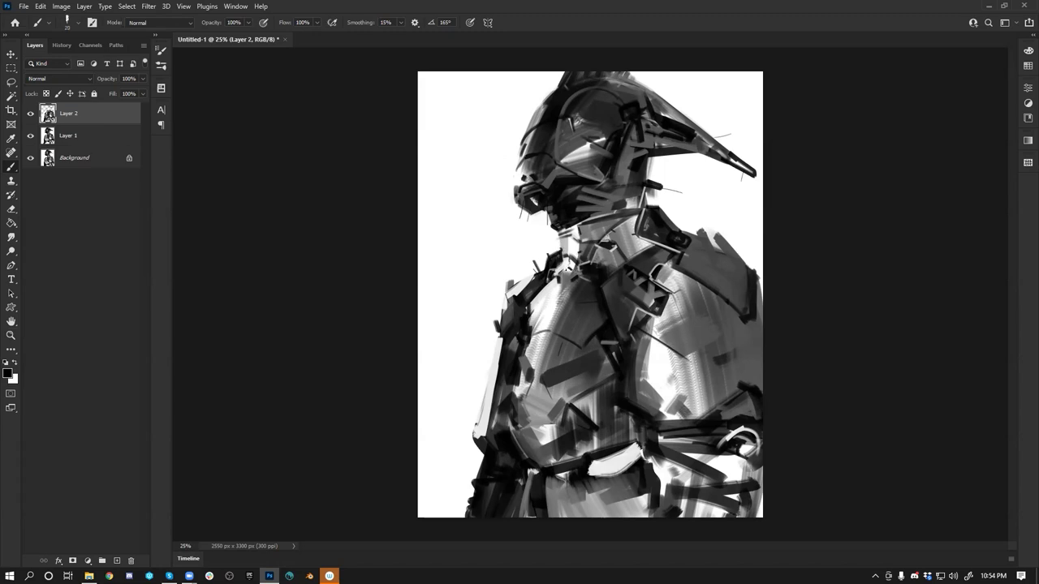
{"action": "key", "text": "ctrl+h"}
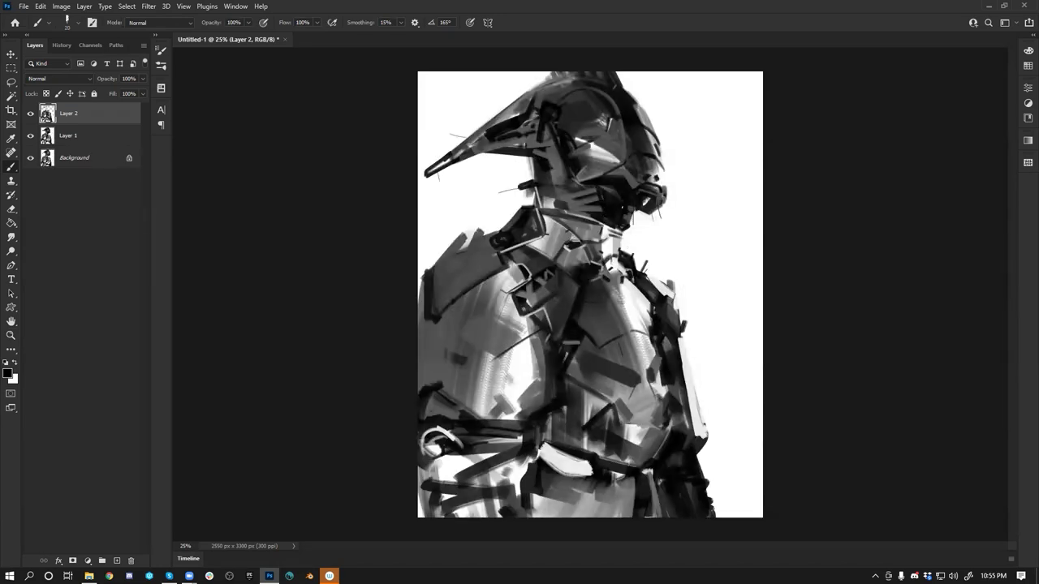
Step: Paint a dark diagonal stroke on the large shoulder plate below the toothed collar piece, and mirror the canvas
{"action": "key", "text": "z"}
{"action": "left_click", "coordinate": [623, 269], "text": "alt"}
{"action": "left_click", "coordinate": [623, 269], "text": "alt"}
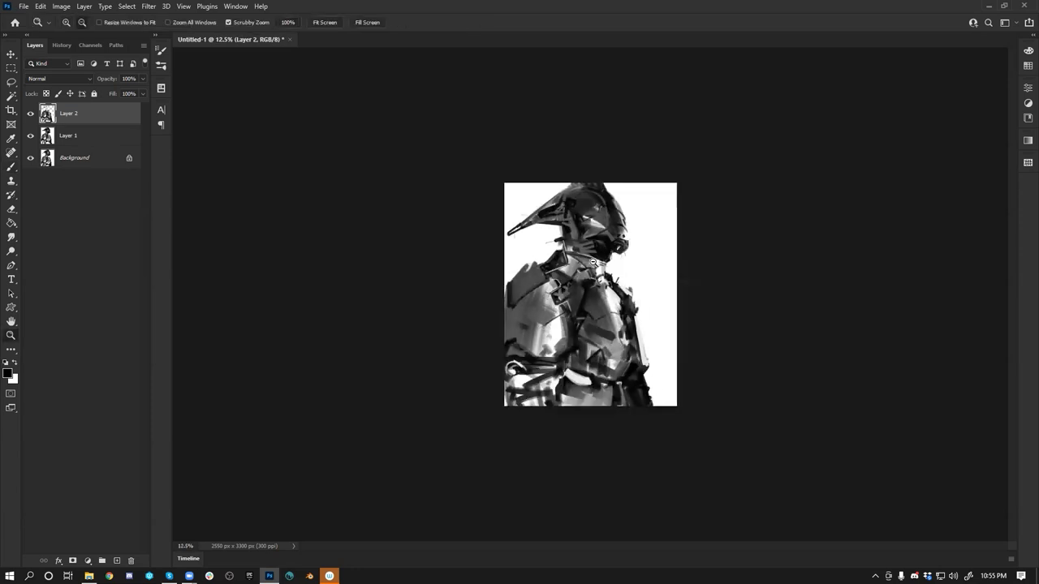
{"action": "left_click", "coordinate": [617, 281]}
{"action": "left_click", "coordinate": [538, 308]}
{"action": "key", "text": "b"}
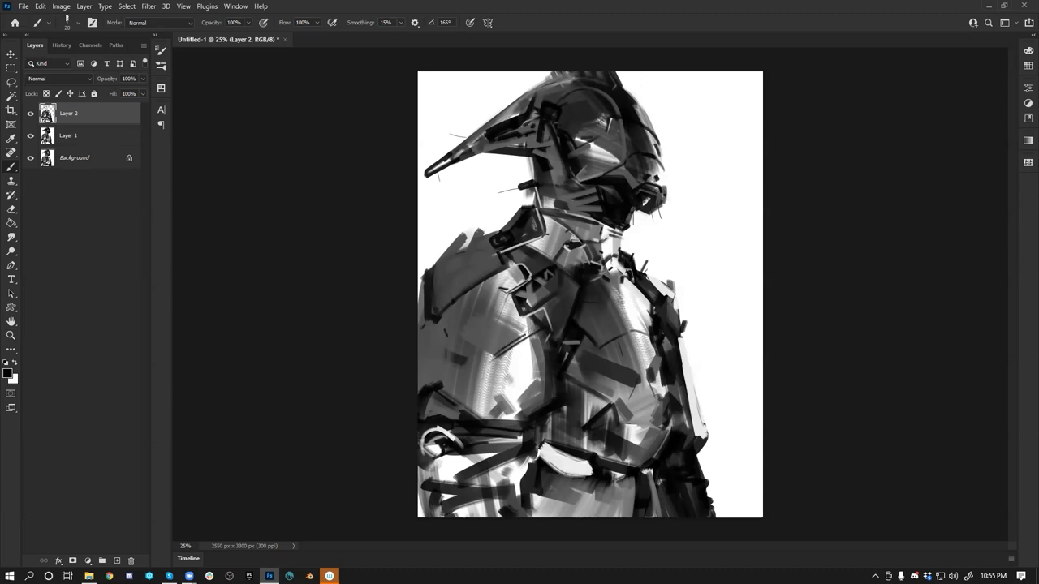
{"action": "mouse_move", "coordinate": [510, 341]}
{"action": "left_mouse_down"}
{"action": "mouse_move", "coordinate": [529, 320]}
{"action": "mouse_move", "coordinate": [536, 327]}
{"action": "left_mouse_up"}
{"action": "left_click", "coordinate": [625, 336], "text": "alt"}
{"action": "left_click", "coordinate": [625, 336], "text": "alt"}
{"action": "left_click", "coordinate": [625, 336], "text": "alt"}
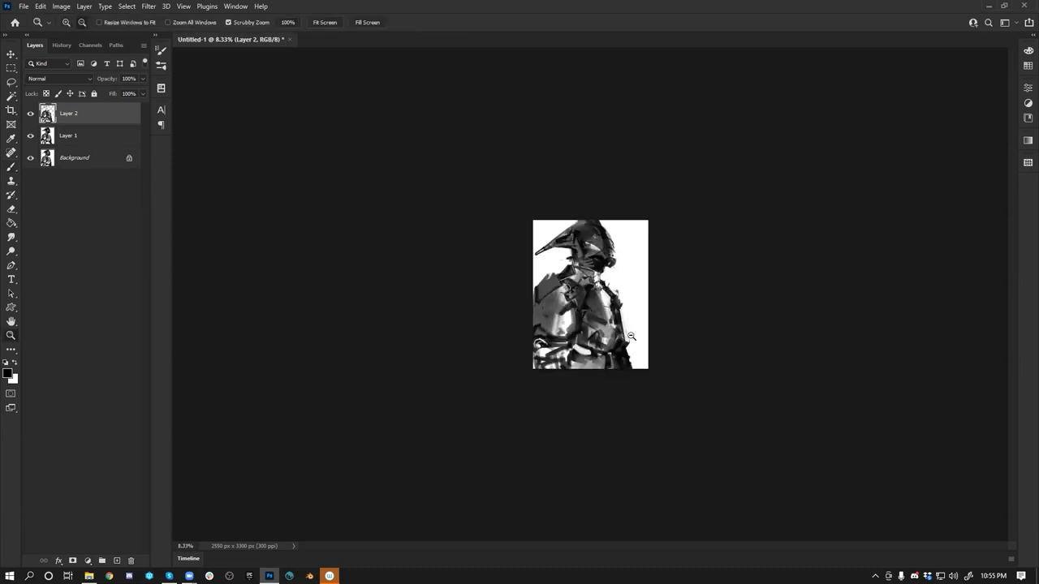
{"action": "key", "text": "ctrl+shift+h"}
{"action": "left_click", "coordinate": [608, 322]}
{"action": "left_click", "coordinate": [607, 322]}
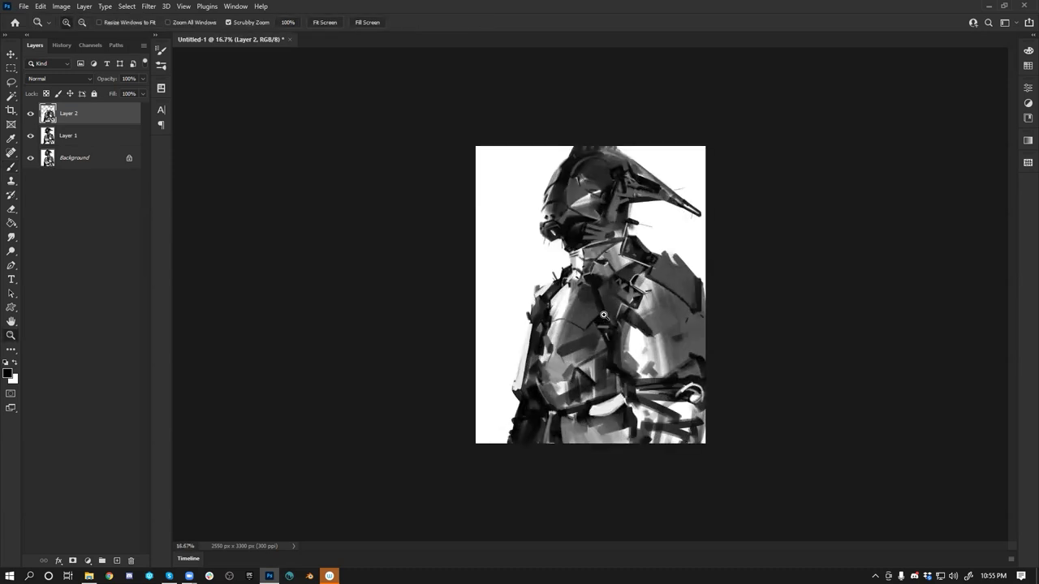
{"action": "left_click", "coordinate": [606, 298]}
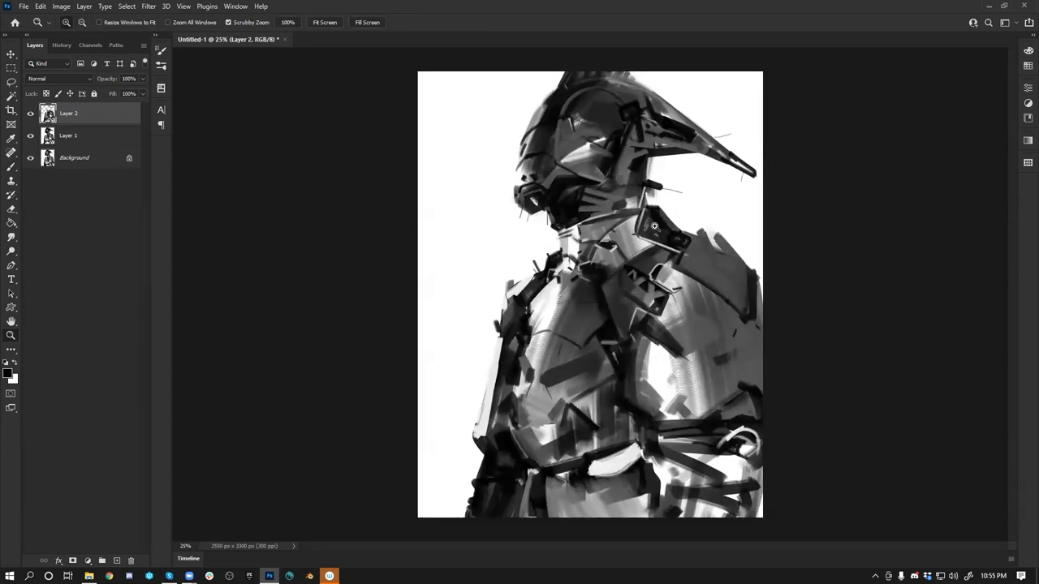
Step: Stamp all visible artwork into a new layer and switch to the Hatch Brush 01 preset
{"action": "key", "text": "ctrl+shift+alt+e"}
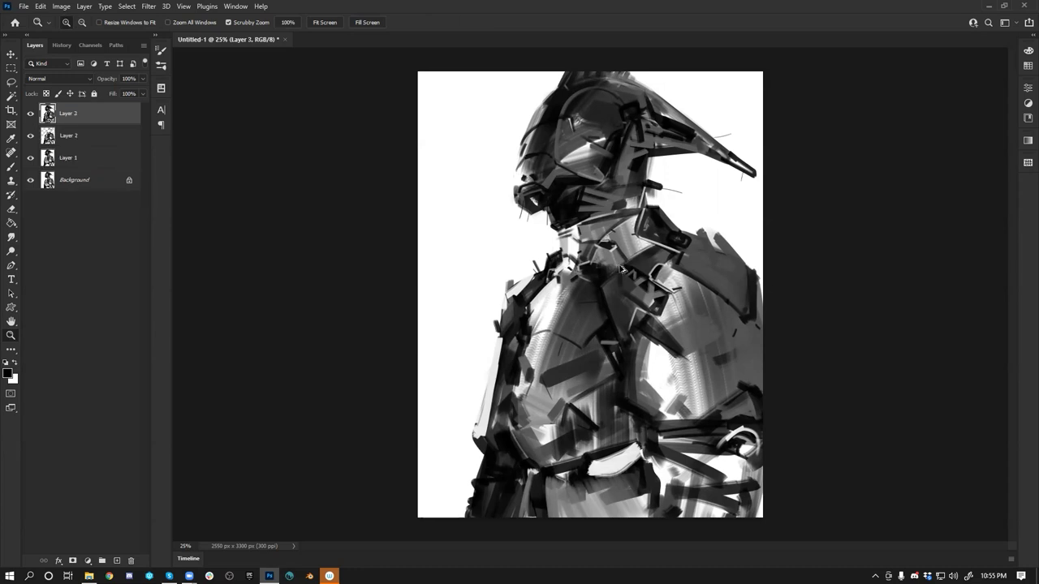
{"action": "key", "text": "b"}
{"action": "right_click", "coordinate": [683, 291]}
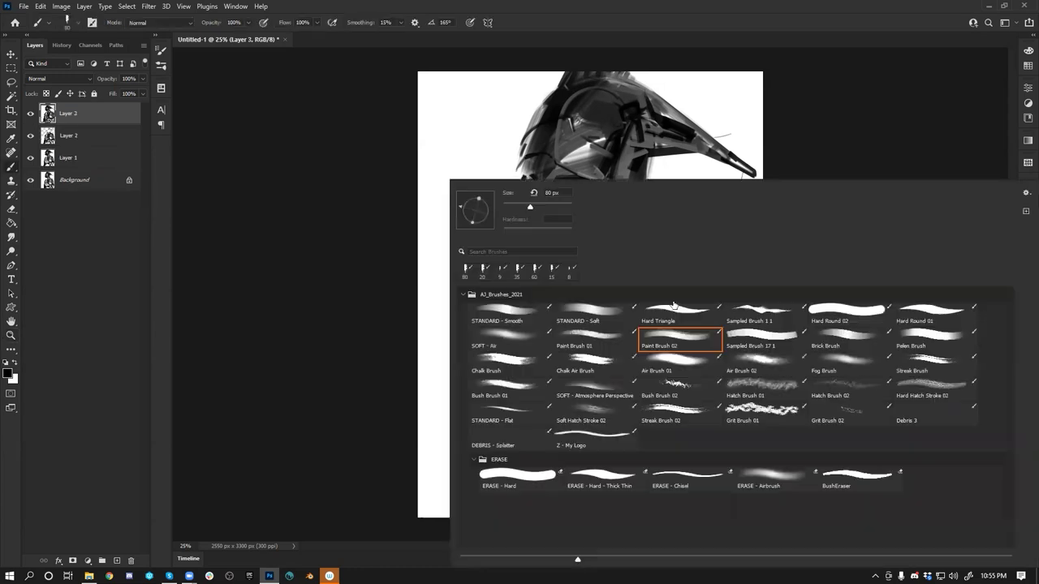
{"action": "left_click", "coordinate": [754, 387]}
{"action": "left_click", "coordinate": [296, 417]}
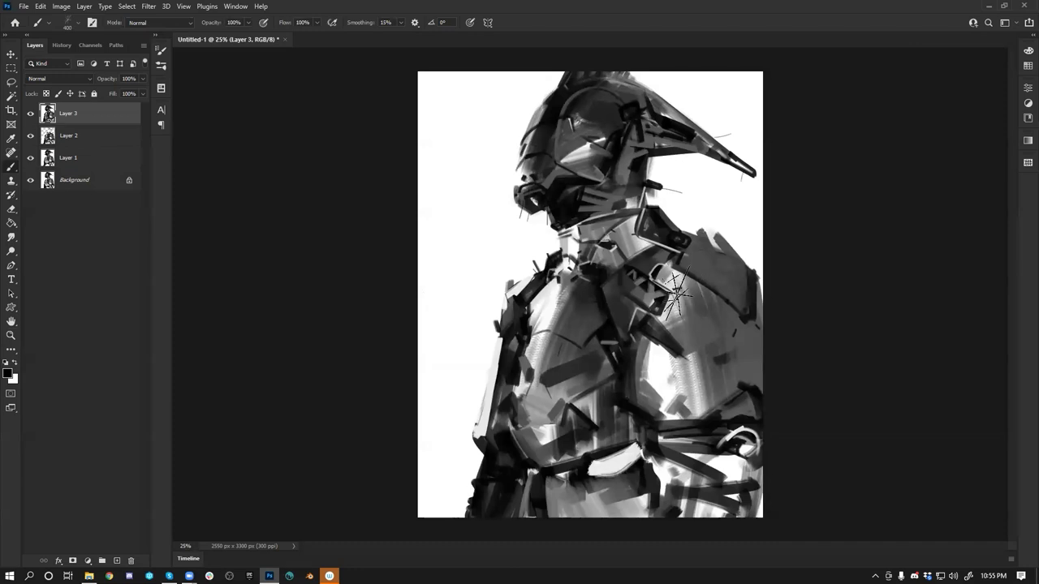
Step: Sample a grey from the neck and select the mid-dark grey patches of the chest and large shoulder plate with the Magic Wand
{"action": "left_click", "coordinate": [621, 234], "text": "alt"}
{"action": "left_click_drag", "start_coordinate": [615, 229], "coordinate": [606, 238]}
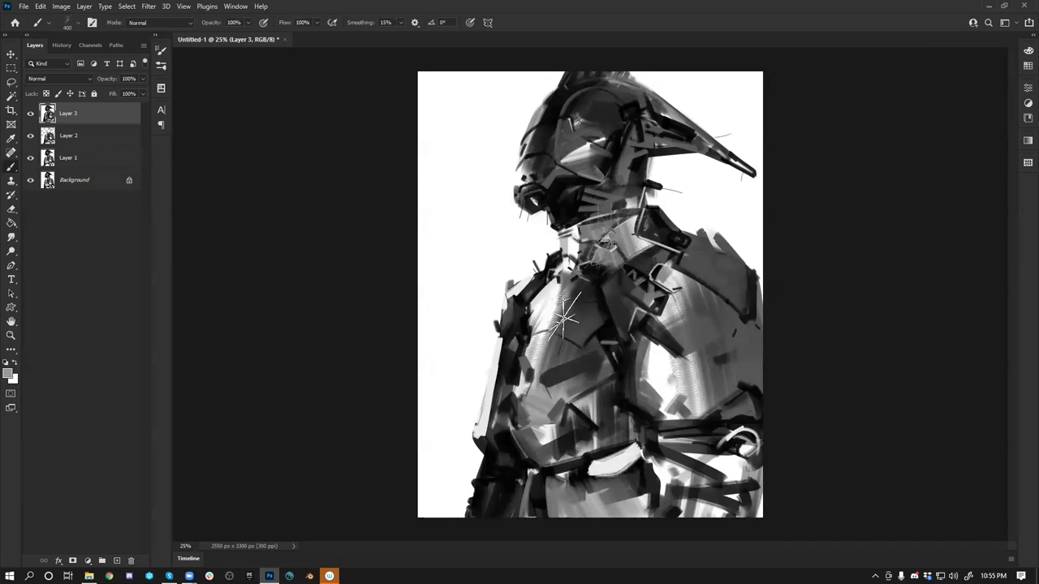
{"action": "mouse_move", "coordinate": [580, 301]}
{"action": "left_mouse_down"}
{"action": "mouse_move", "coordinate": [587, 356]}
{"action": "mouse_move", "coordinate": [545, 378]}
{"action": "left_mouse_up"}
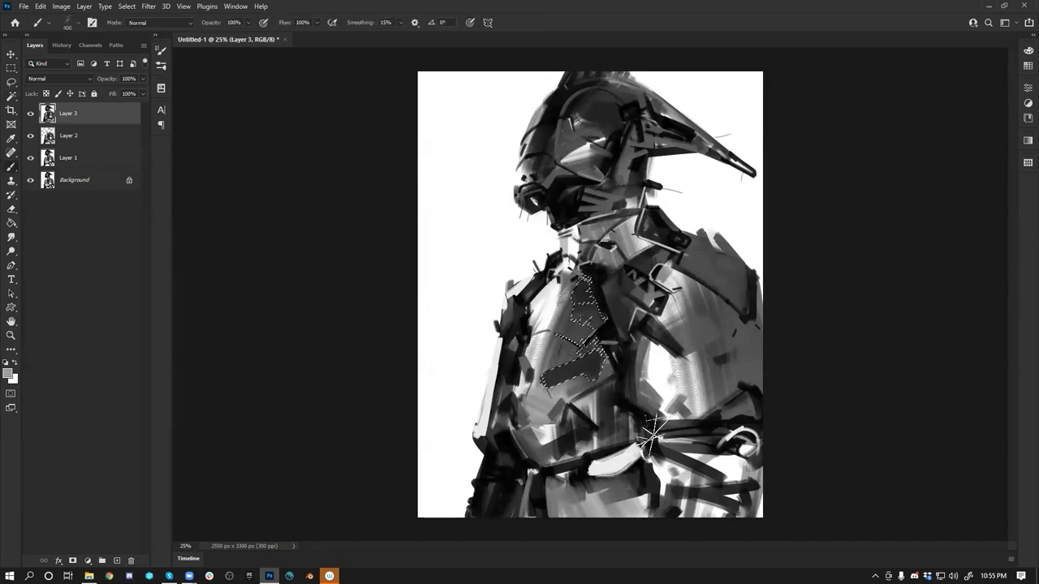
{"action": "key", "text": "w"}
{"action": "left_click", "coordinate": [615, 441], "text": "shift"}
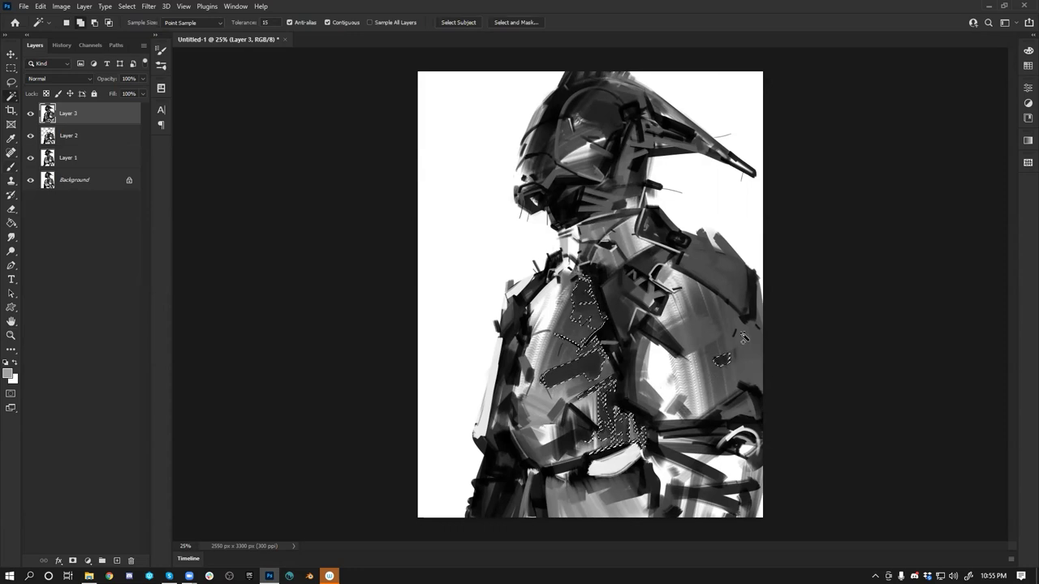
{"action": "left_click", "coordinate": [736, 351], "text": "shift"}
{"action": "key", "text": "b"}
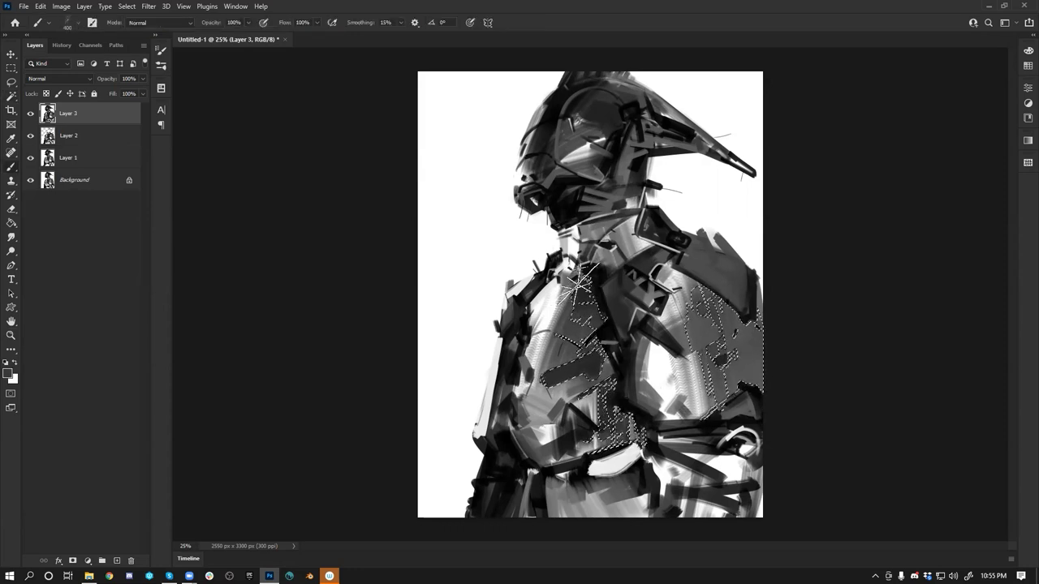
Step: Try hatching the selected chest and shoulder patches with a sampled dark grey, enlarging the brush to 1600 px
{"action": "key", "text": "bracketright"}
{"action": "key", "text": "bracketright"}
{"action": "key", "text": "bracketright"}
{"action": "key", "text": "bracketright"}
{"action": "key", "text": "bracketright"}
{"action": "key", "text": "bracketright"}
{"action": "key", "text": "bracketright"}
{"action": "key", "text": "bracketright"}
{"action": "key", "text": "bracketright"}
{"action": "key", "text": "bracketright"}
{"action": "key", "text": "bracketright"}
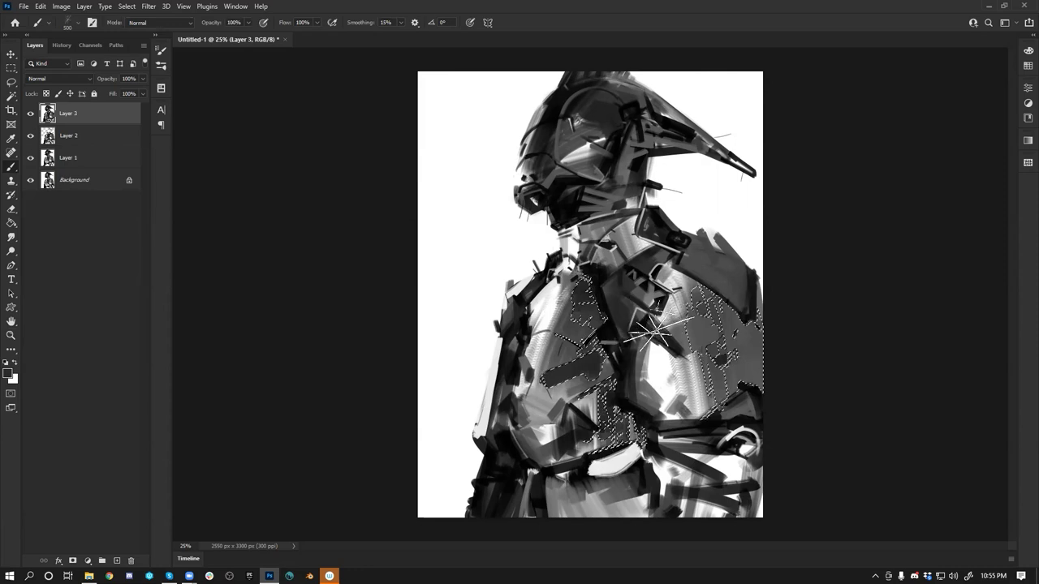
{"action": "left_click", "coordinate": [594, 356], "text": "alt"}
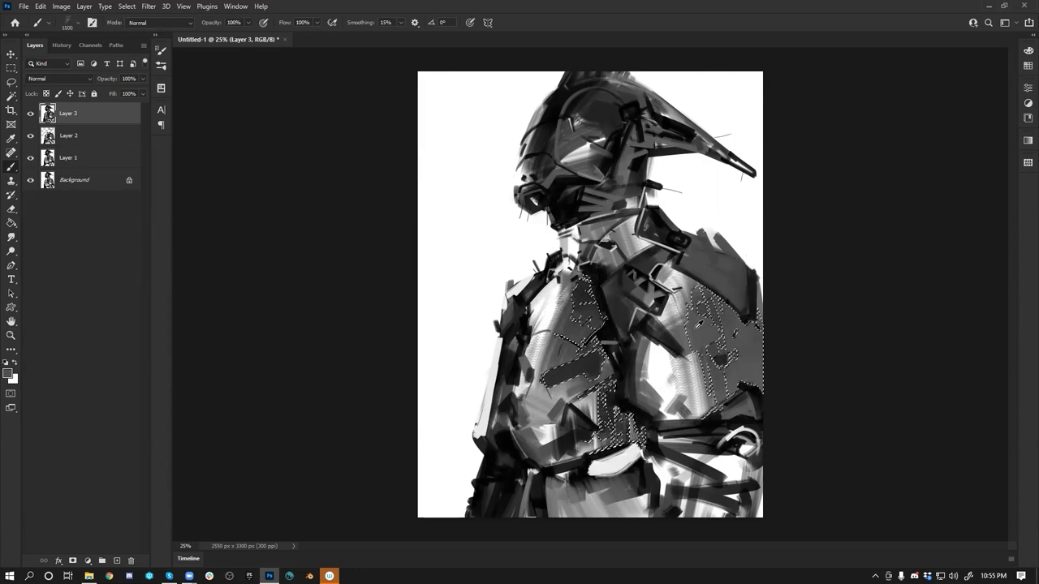
{"action": "key", "text": "ctrl+d"}
{"action": "left_click_drag", "start_coordinate": [558, 404], "coordinate": [596, 392]}
{"action": "key", "text": "bracketright"}
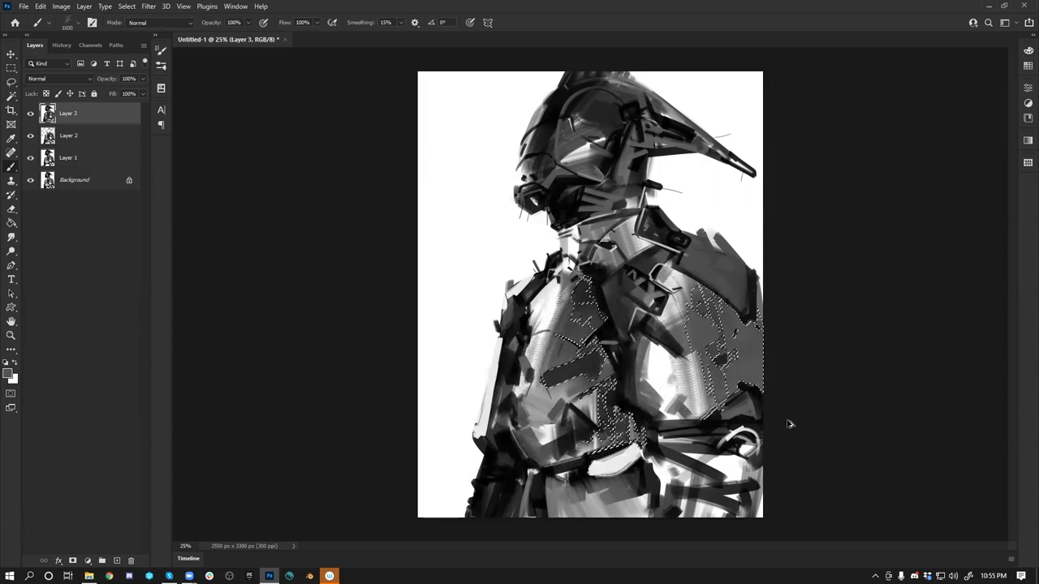
Step: Switch to the Streak Brush and paint grey streaks on the large shoulder plate, hiding the selection outline
{"action": "right_click", "coordinate": [675, 350]}
{"action": "left_click", "coordinate": [933, 361]}
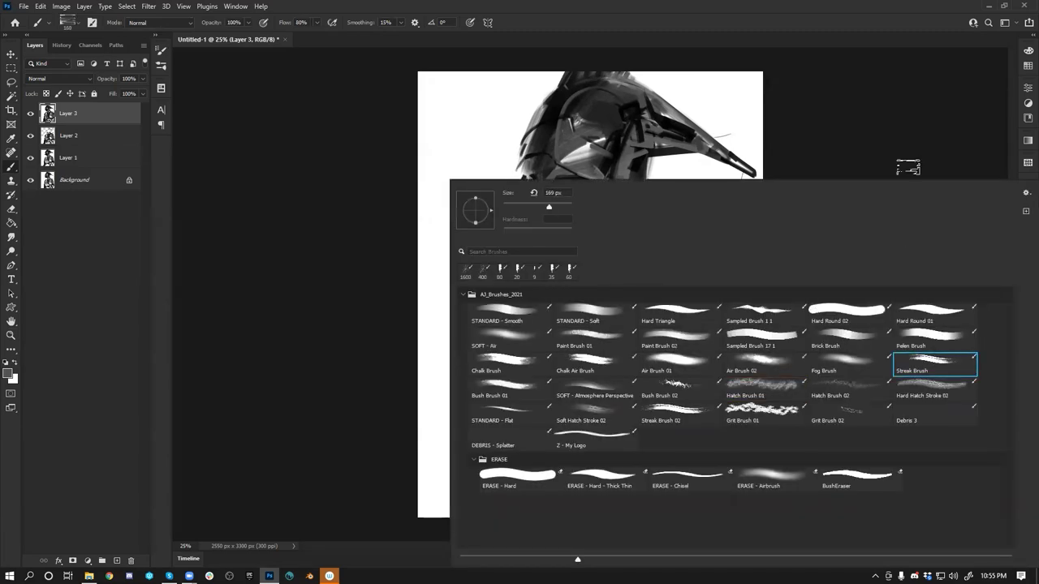
{"action": "left_click", "coordinate": [897, 150]}
{"action": "left_click_drag", "start_coordinate": [712, 362], "coordinate": [734, 348]}
{"action": "key", "text": "bracketright"}
{"action": "key", "text": "bracketright"}
{"action": "key", "text": "bracketright"}
{"action": "key", "text": "bracketright"}
{"action": "key", "text": "bracketright"}
{"action": "key", "text": "bracketright"}
{"action": "key", "text": "bracketright"}
{"action": "key", "text": "bracketright"}
{"action": "key", "text": "ctrl+h"}
Step: Set the brush size to 175 px and paint light streaks across the upper chest plate
{"action": "key", "text": "bracketleft"}
{"action": "key", "text": "bracketleft"}
{"action": "key", "text": "bracketleft"}
{"action": "key", "text": "bracketleft"}
{"action": "key", "text": "bracketleft"}
{"action": "key", "text": "bracketleft"}
{"action": "key", "text": "bracketleft"}
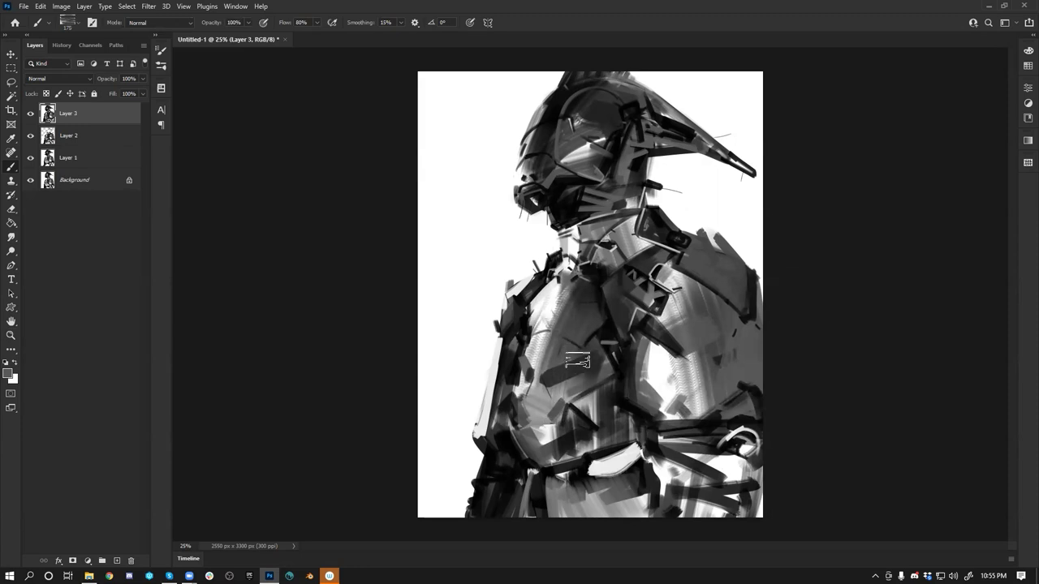
{"action": "key", "text": "x"}
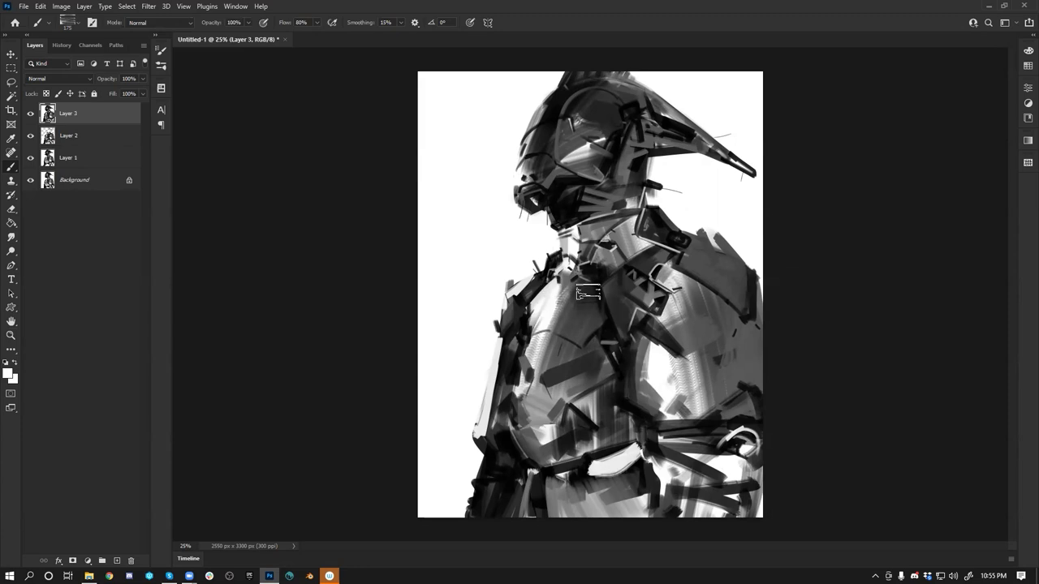
{"action": "left_click_drag", "start_coordinate": [546, 327], "coordinate": [598, 301]}
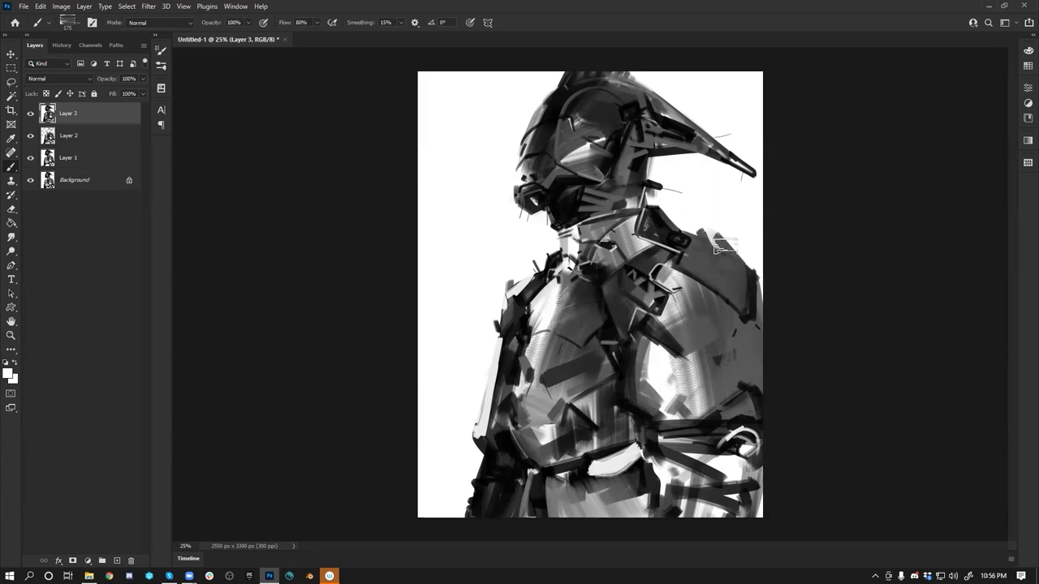
Step: Mirror the canvas, break up the helmet's upper visor highlight with smaller dark streaks, and mirror it back
{"action": "key", "text": "ctrl+shift+h"}
{"action": "left_click_drag", "start_coordinate": [591, 119], "coordinate": [585, 134]}
{"action": "left_click", "coordinate": [599, 120], "text": "alt"}
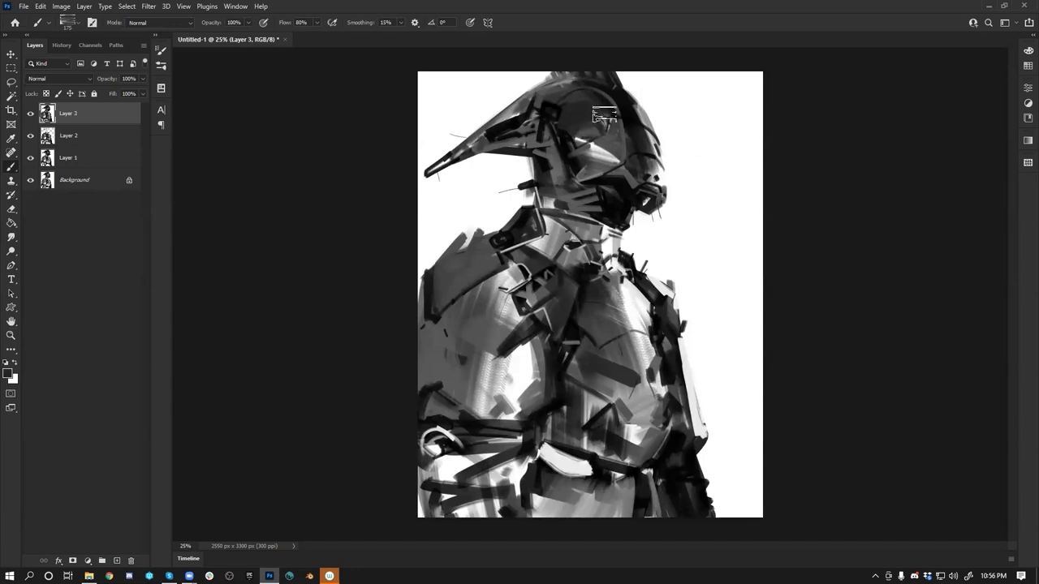
{"action": "key", "text": "["}
{"action": "left_click_drag", "start_coordinate": [604, 119], "coordinate": [584, 134]}
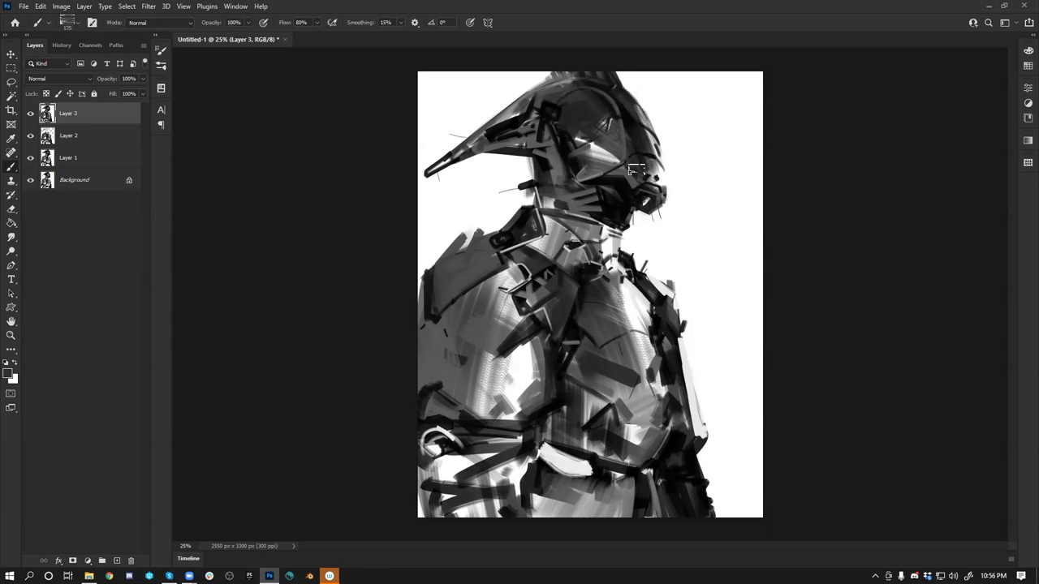
{"action": "key", "text": "ctrl+shift+h"}
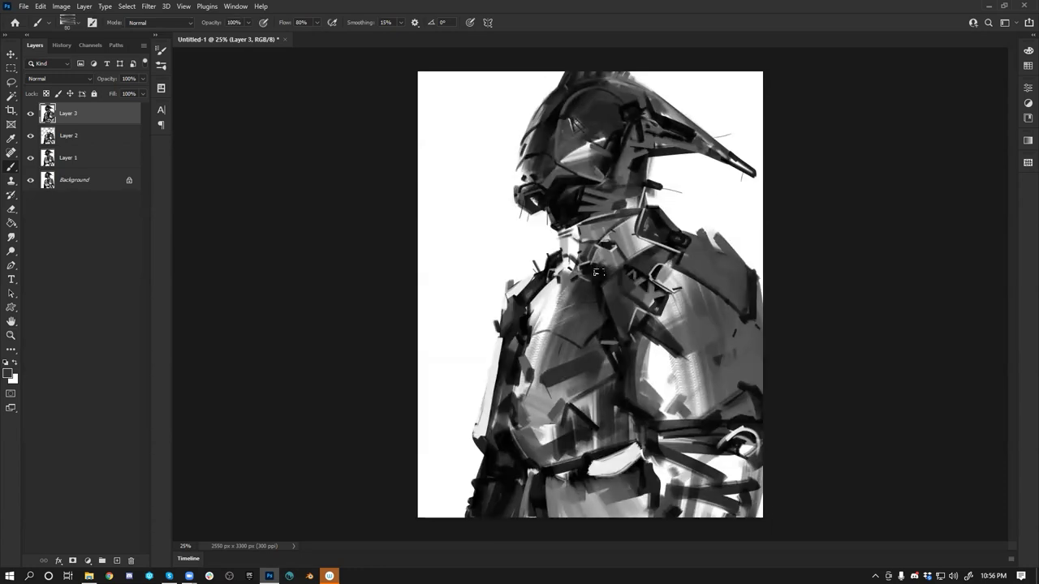
Step: Enlarge the brush to 175 px, streak grey over the bright neck area, and check the figure from a distance
{"action": "key", "text": "bracketright"}
{"action": "key", "text": "bracketright"}
{"action": "key", "text": "bracketright"}
{"action": "left_click_drag", "start_coordinate": [568, 233], "coordinate": [571, 263]}
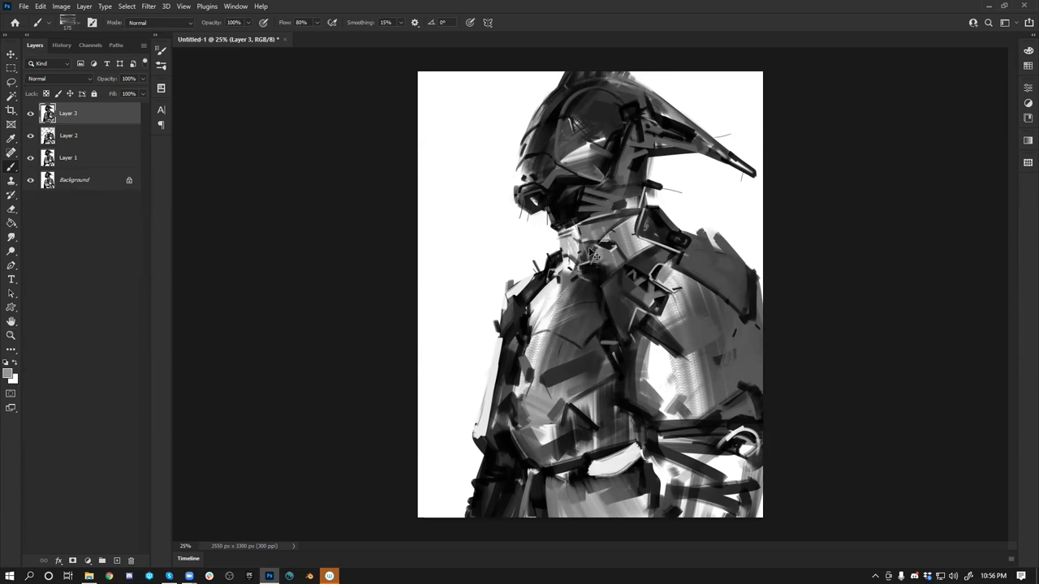
{"action": "left_click", "coordinate": [621, 284], "text": "alt"}
{"action": "left_click", "coordinate": [622, 285], "text": "alt"}
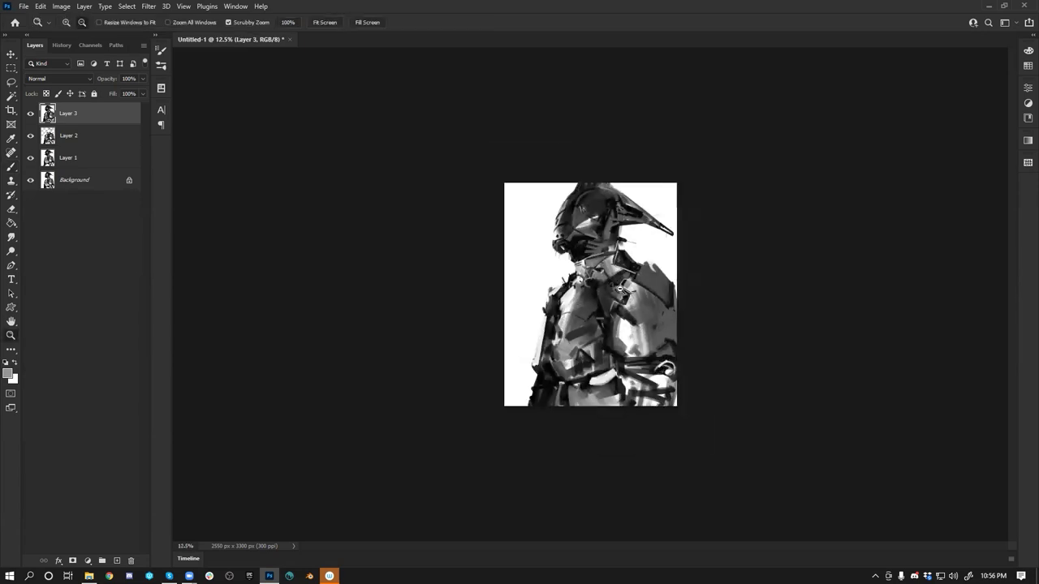
{"action": "left_click", "coordinate": [623, 337]}
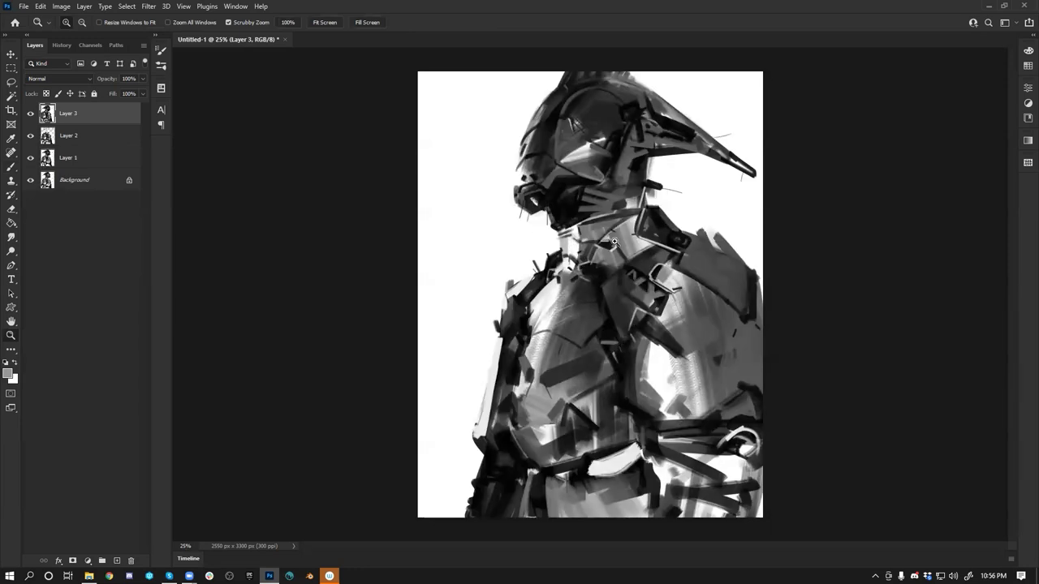
Step: Try small grey streaks along the visor's lower edge on the mirrored canvas, undo them, and mirror it back
{"action": "key", "text": "ctrl+shift+h"}
{"action": "key", "text": "b"}
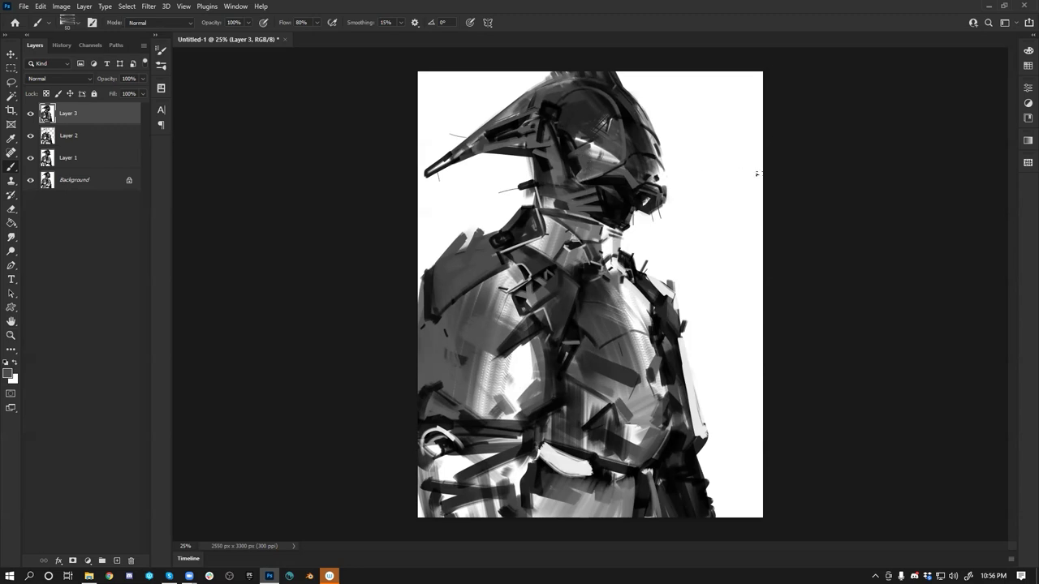
{"action": "left_click", "coordinate": [586, 180], "text": "alt"}
{"action": "left_click_drag", "start_coordinate": [589, 178], "coordinate": [621, 169]}
{"action": "key", "text": "ctrl+z"}
{"action": "key", "text": "ctrl+z"}
{"action": "key", "text": "ctrl+z"}
{"action": "key", "text": "ctrl+f"}
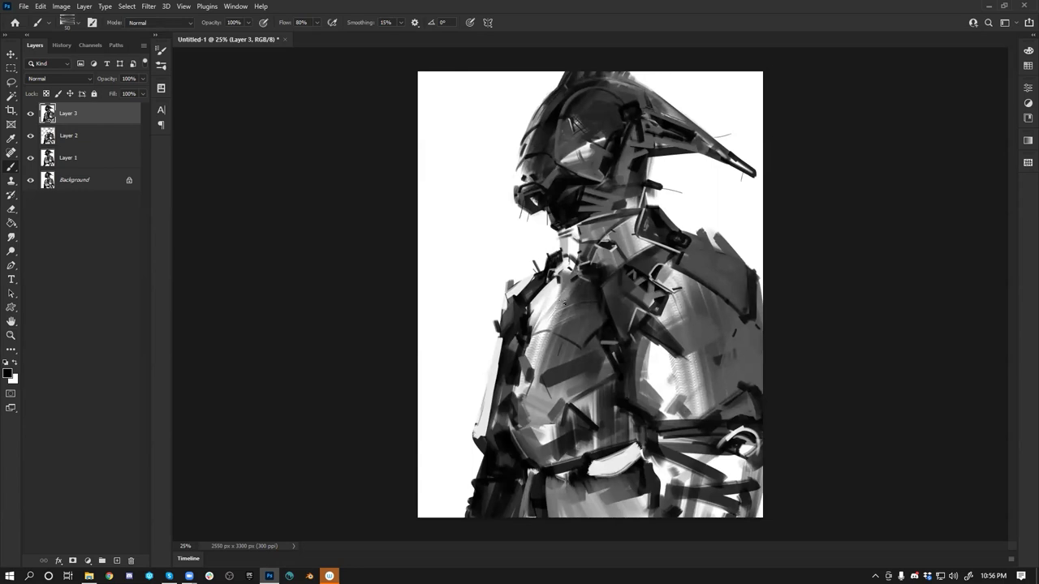
Step: Test black streaks on the upper chest and neck, undoing the unwanted strokes, and mirror the canvas
{"action": "left_click_drag", "start_coordinate": [546, 284], "coordinate": [531, 323]}
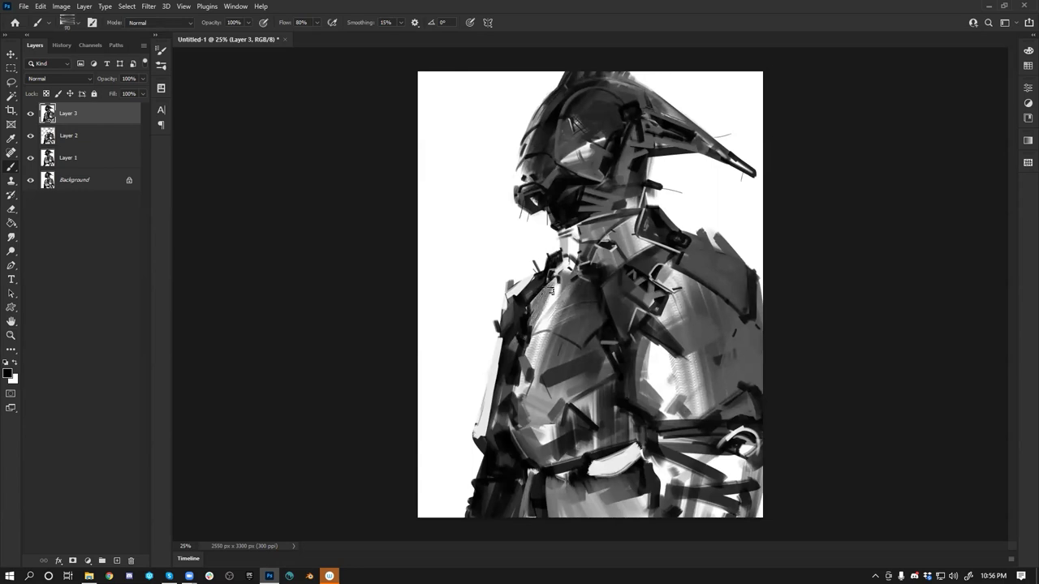
{"action": "key", "text": "ctrl+z"}
{"action": "left_click_drag", "start_coordinate": [559, 233], "coordinate": [572, 258]}
{"action": "left_click_drag", "start_coordinate": [565, 234], "coordinate": [575, 262]}
{"action": "key", "text": "ctrl+z"}
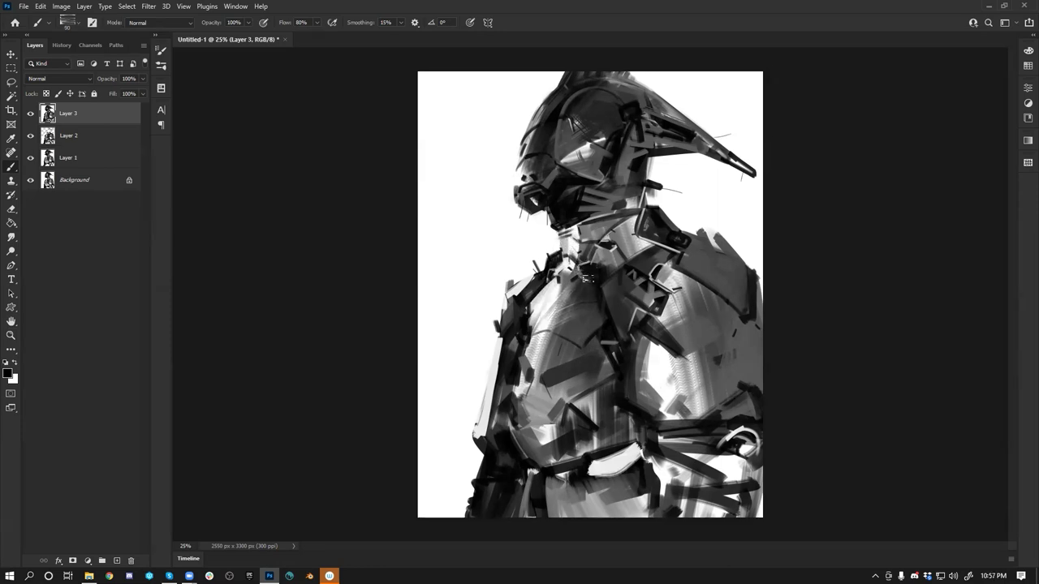
{"action": "left_click_drag", "start_coordinate": [583, 227], "coordinate": [579, 240]}
{"action": "key", "text": "ctrl+z"}
{"action": "key", "text": "ctrl+f"}
{"action": "key", "text": "bracketright"}
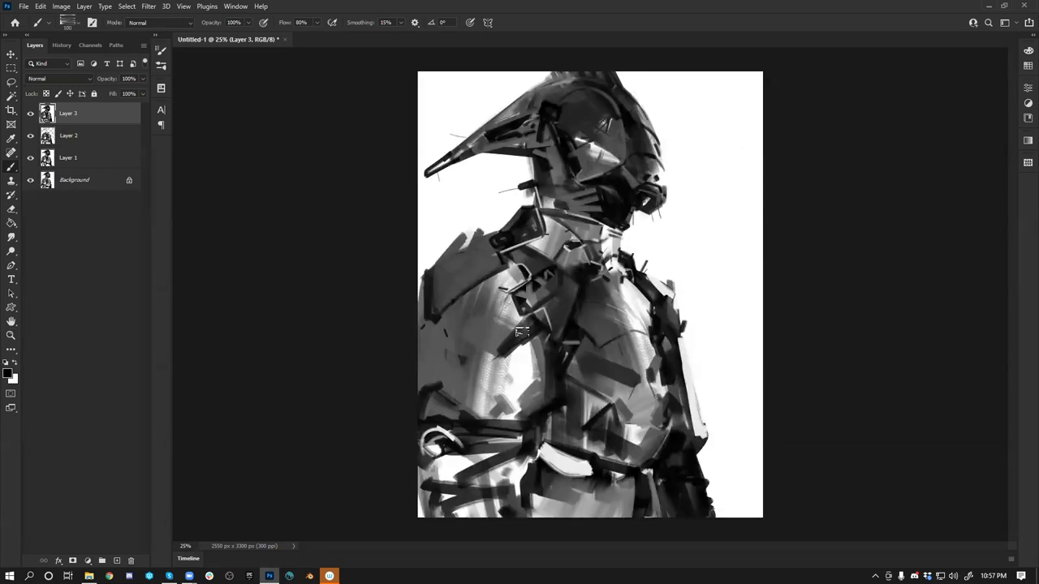
Step: Streak sampled grey and near-white tones along the bright inner edge of the large shoulder plate
{"action": "left_click", "coordinate": [490, 315], "text": "alt"}
{"action": "left_click_drag", "start_coordinate": [525, 359], "coordinate": [498, 382]}
{"action": "mouse_move", "coordinate": [527, 347]}
{"action": "left_mouse_down"}
{"action": "mouse_move", "coordinate": [494, 376]}
{"action": "mouse_move", "coordinate": [527, 345]}
{"action": "mouse_move", "coordinate": [521, 389]}
{"action": "left_mouse_up"}
{"action": "key", "text": "bracketright"}
{"action": "key", "text": "bracketright"}
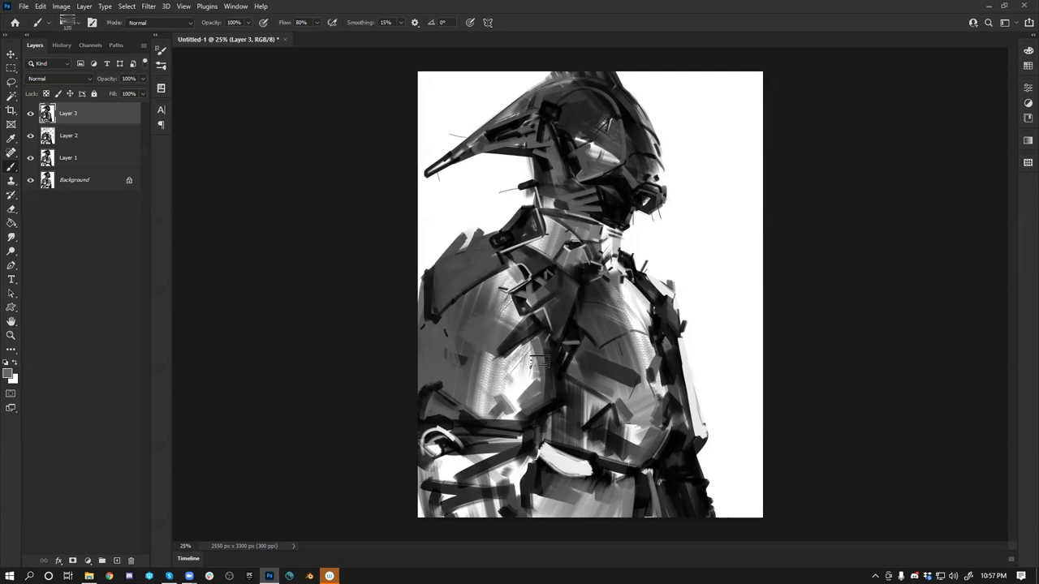
{"action": "left_click", "coordinate": [526, 365], "text": "alt"}
{"action": "left_click_drag", "start_coordinate": [534, 346], "coordinate": [517, 381]}
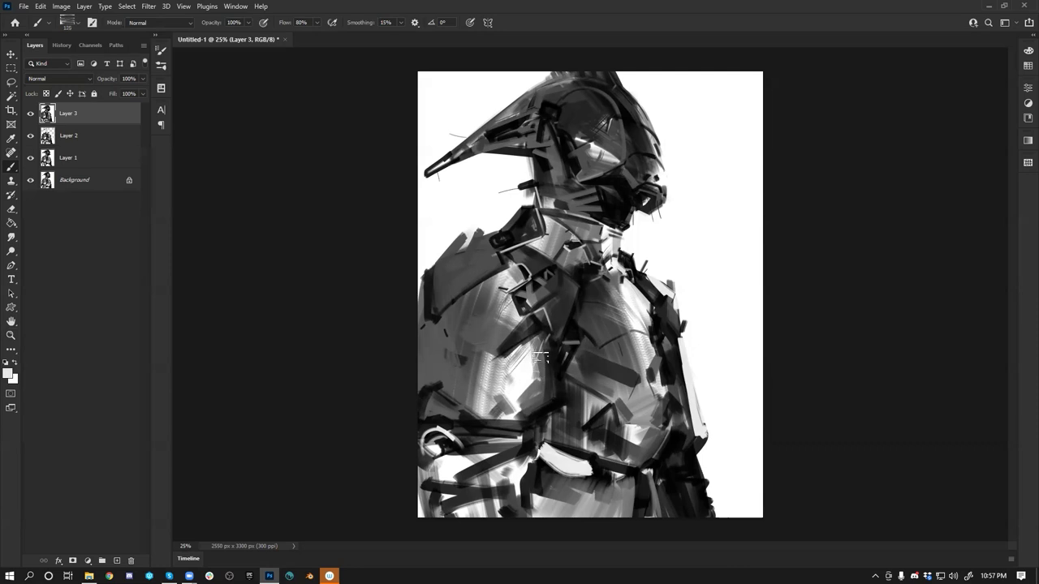
Step: Streak sampled light tones over the bright inner edge of the large shoulder plate, undoing the unwanted strokes
{"action": "left_click", "coordinate": [535, 342], "text": "alt"}
{"action": "mouse_move", "coordinate": [535, 342]}
{"action": "left_mouse_down"}
{"action": "mouse_move", "coordinate": [515, 361]}
{"action": "mouse_move", "coordinate": [544, 364]}
{"action": "mouse_move", "coordinate": [517, 361]}
{"action": "mouse_move", "coordinate": [540, 361]}
{"action": "mouse_move", "coordinate": [541, 393]}
{"action": "mouse_move", "coordinate": [536, 384]}
{"action": "mouse_move", "coordinate": [527, 404]}
{"action": "mouse_move", "coordinate": [539, 393]}
{"action": "left_mouse_up"}
{"action": "key", "text": "ctrl+z"}
{"action": "key", "text": "ctrl+z"}
{"action": "left_click", "coordinate": [527, 383], "text": "alt"}
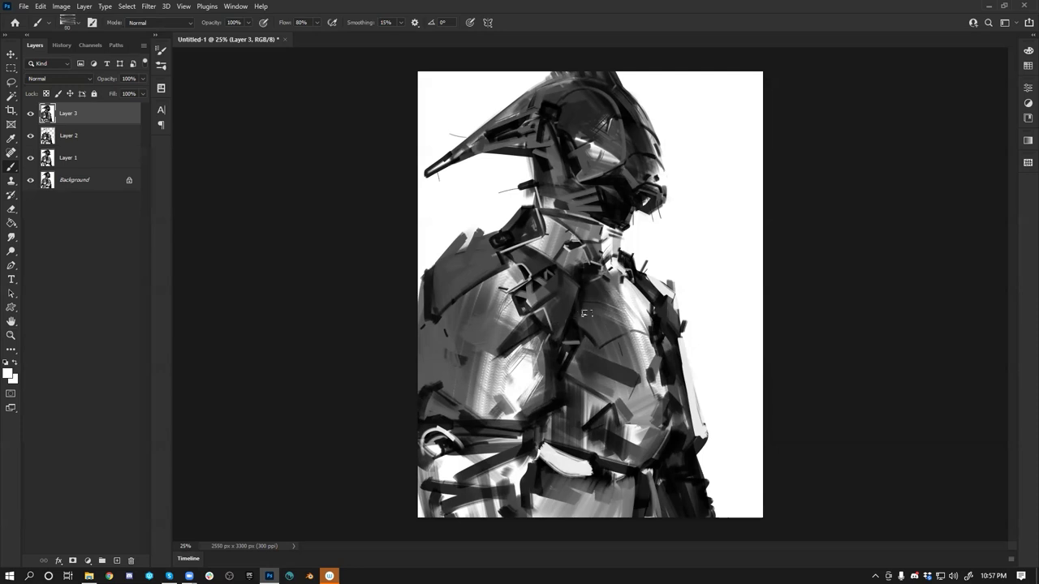
Step: Enlarge the brush to 150 px and smooth the large shoulder plate's outer edge with sampled grey, undoing one stroke
{"action": "left_click", "coordinate": [434, 287], "text": "alt"}
{"action": "key", "text": "bracketright"}
{"action": "key", "text": "bracketright"}
{"action": "key", "text": "ctrl+z"}
{"action": "left_click", "coordinate": [426, 352], "text": "alt"}
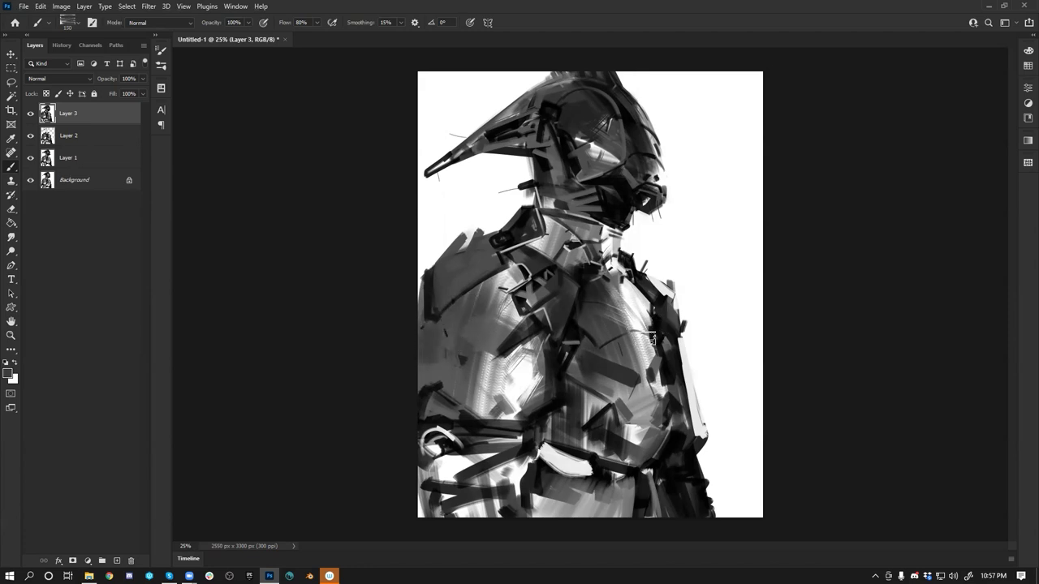
Step: Streak dark grey across the cheek below the visor and reduce the brush to 90 px
{"action": "key", "text": "bracketleft"}
{"action": "left_click_drag", "start_coordinate": [548, 162], "coordinate": [563, 184]}
{"action": "key", "text": "bracketleft"}
{"action": "key", "text": "bracketleft"}
{"action": "key", "text": "bracketleft"}
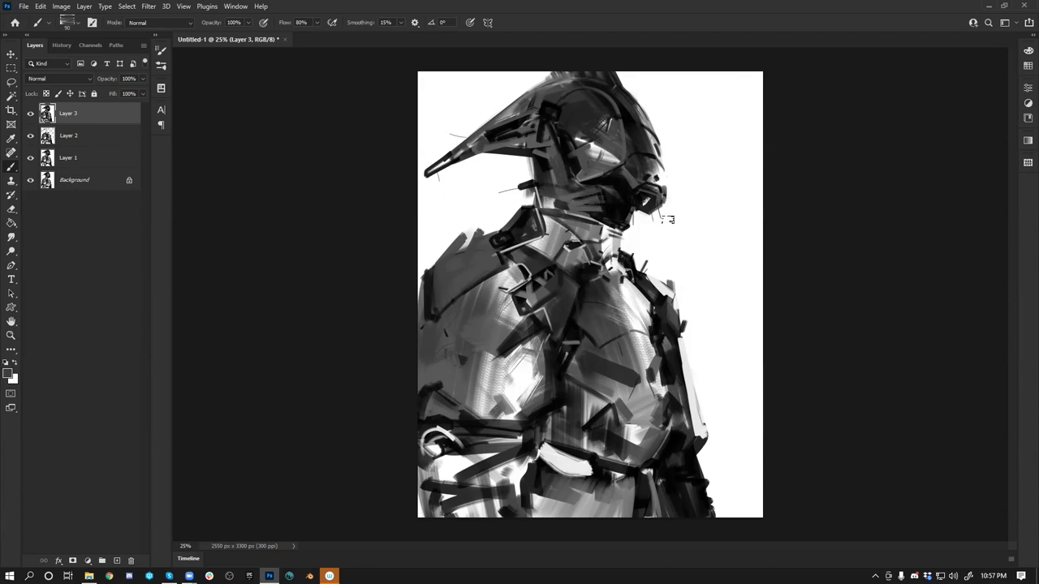
Step: Streak sampled black along the beak with the brush reduced to 60 px, undo the last stroke, and mirror the canvas
{"action": "left_click", "coordinate": [514, 122], "text": "alt"}
{"action": "left_click_drag", "start_coordinate": [448, 163], "coordinate": [518, 125]}
{"action": "mouse_move", "coordinate": [451, 152]}
{"action": "left_mouse_down"}
{"action": "mouse_move", "coordinate": [568, 84]}
{"action": "mouse_move", "coordinate": [561, 108]}
{"action": "mouse_move", "coordinate": [532, 115]}
{"action": "left_mouse_up"}
{"action": "key", "text": "bracketleft"}
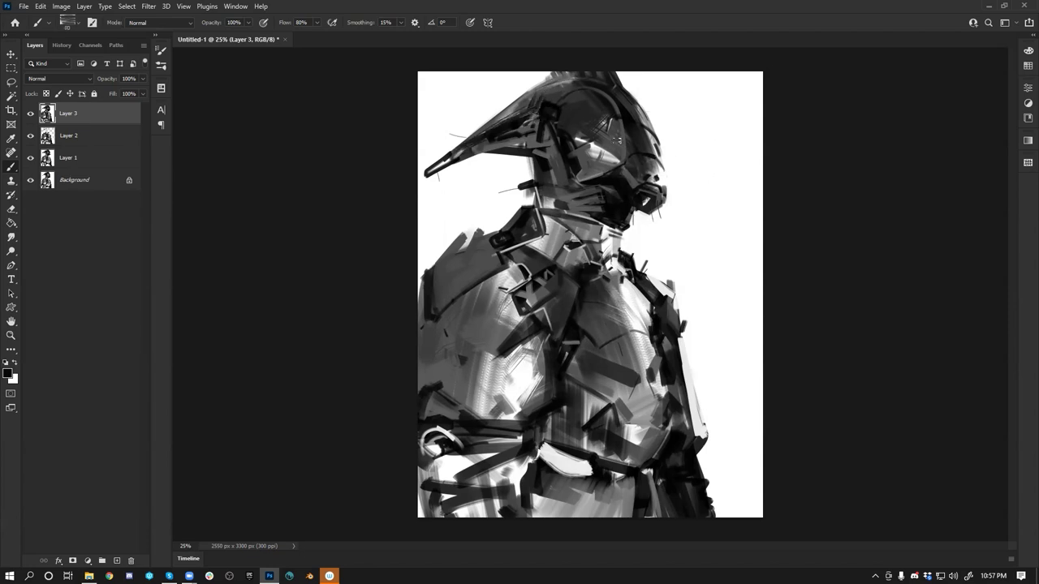
{"action": "key", "text": "ctrl+z"}
{"action": "key", "text": "ctrl+shift+h"}
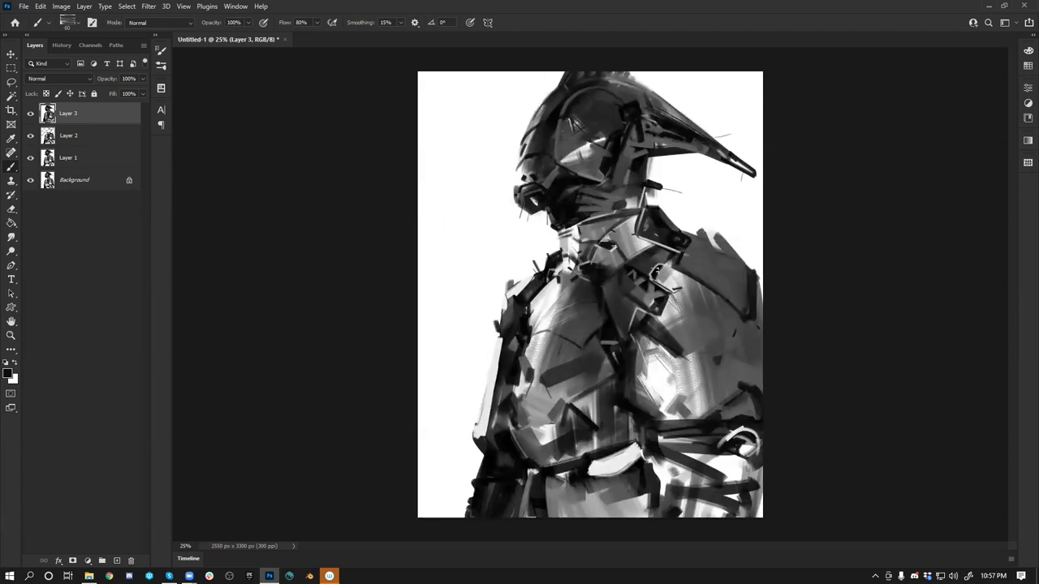
Step: Switch to the SOFT - Atmosphere Perspective brush at 1000 px and darken the lower torso with broad black strokes, undoing the unwanted ones
{"action": "right_click", "coordinate": [649, 241]}
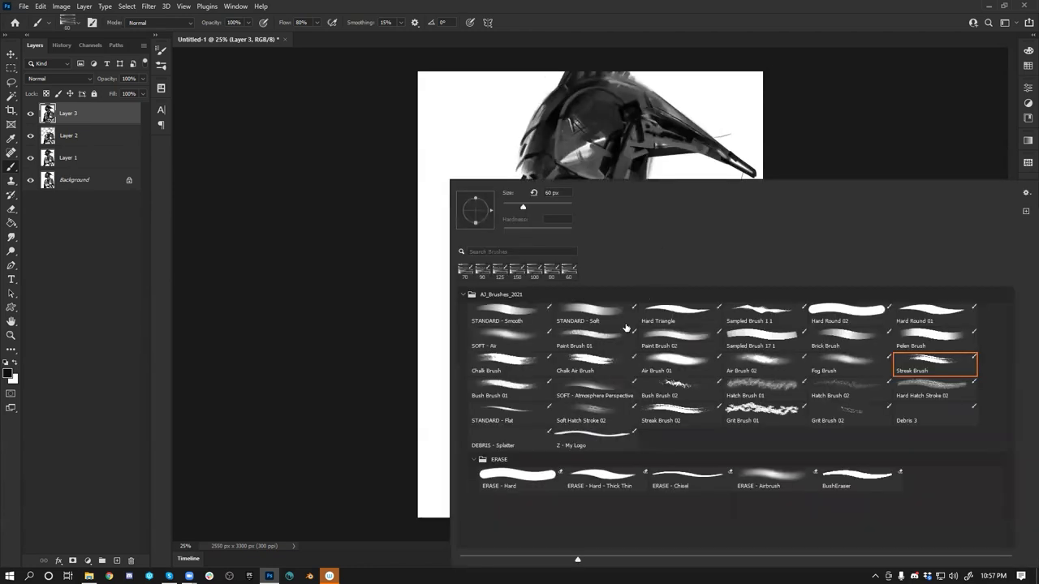
{"action": "double_click", "coordinate": [592, 388]}
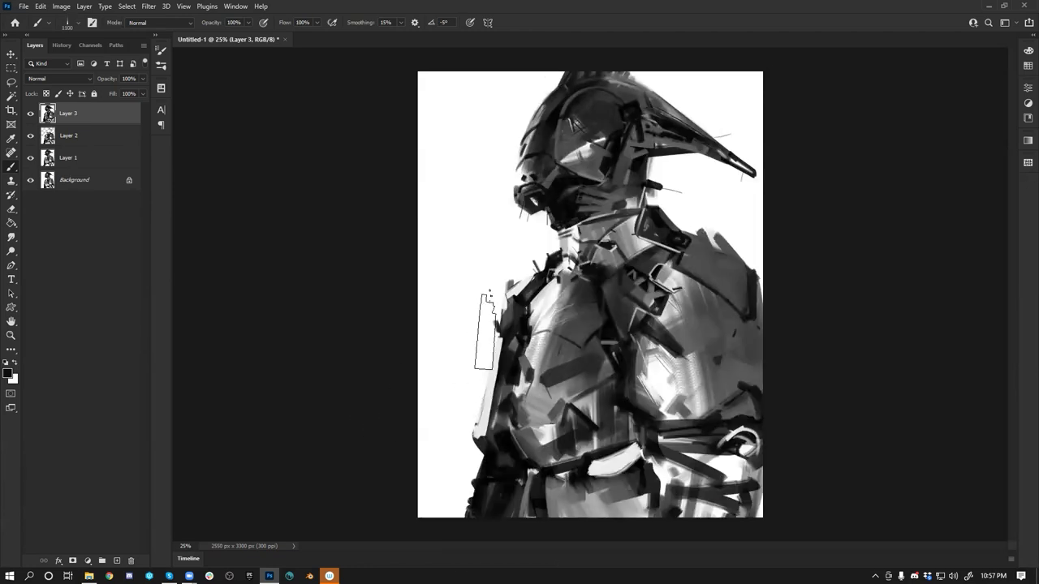
{"action": "left_click_drag", "start_coordinate": [650, 381], "coordinate": [715, 402]}
{"action": "key", "text": "ctrl+z"}
{"action": "key", "text": "bracketleft"}
{"action": "left_click_drag", "start_coordinate": [535, 430], "coordinate": [538, 469]}
{"action": "left_click_drag", "start_coordinate": [563, 506], "coordinate": [618, 495]}
{"action": "key", "text": "ctrl+z"}
{"action": "left_click_drag", "start_coordinate": [525, 378], "coordinate": [568, 448]}
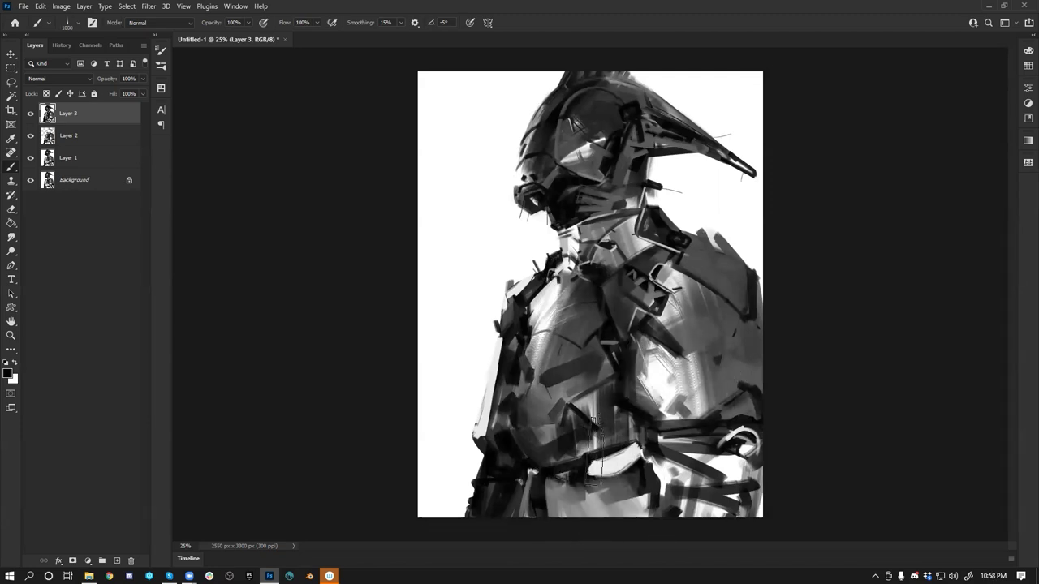
{"action": "left_click_drag", "start_coordinate": [527, 409], "coordinate": [592, 438]}
Step: Examine the whole figure from a distance and in mirrored view to judge the darkened torso
{"action": "key", "text": "z"}
{"action": "key", "text": "ctrl+minus"}
{"action": "key", "text": "ctrl+minus"}
{"action": "key", "text": "ctrl+minus"}
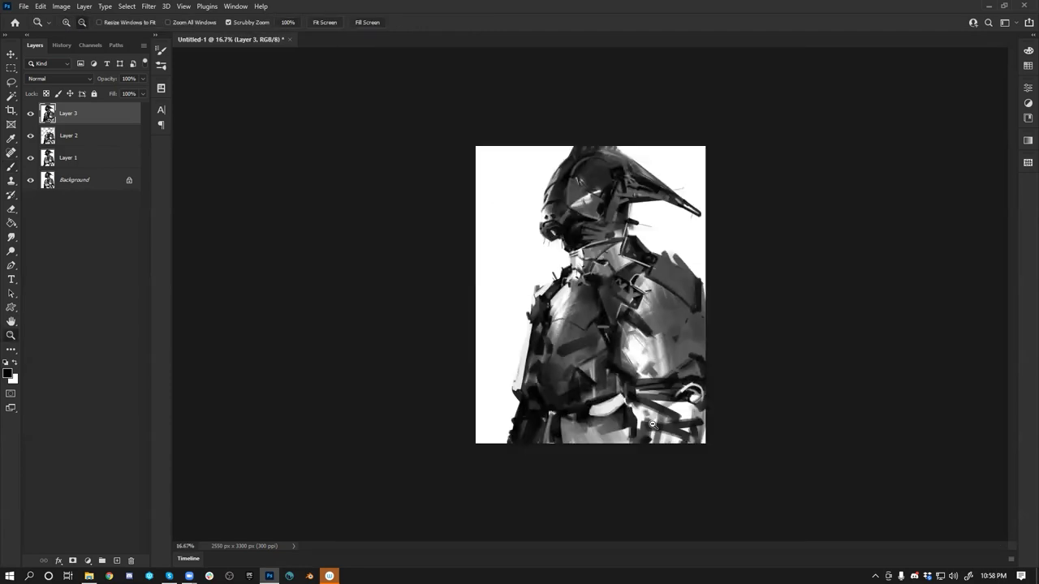
{"action": "left_click", "coordinate": [641, 300]}
{"action": "left_click", "coordinate": [649, 320]}
{"action": "left_click", "coordinate": [649, 320]}
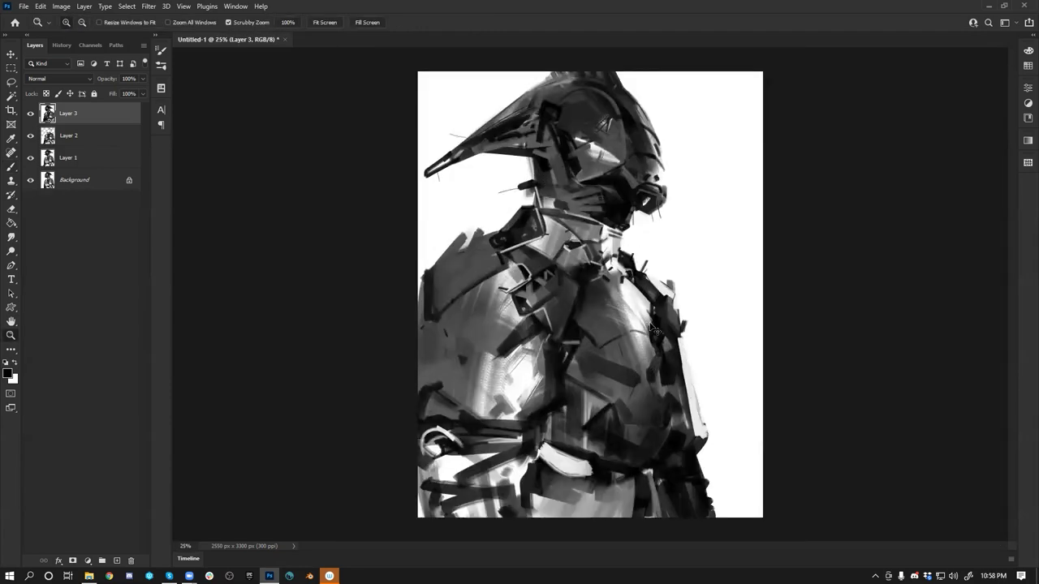
{"action": "key", "text": "b"}
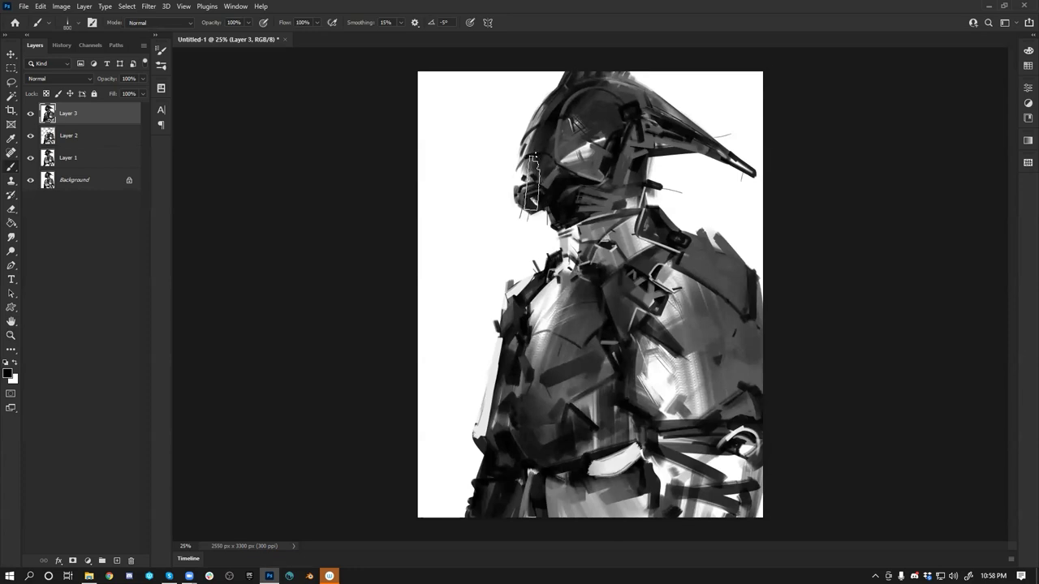
Step: Darken the back of the helmet and the jaw with soft black strokes, reducing the brush to 200 px
{"action": "left_click_drag", "start_coordinate": [525, 178], "coordinate": [532, 128]}
{"action": "key", "text": "bracketleft"}
{"action": "key", "text": "bracketleft"}
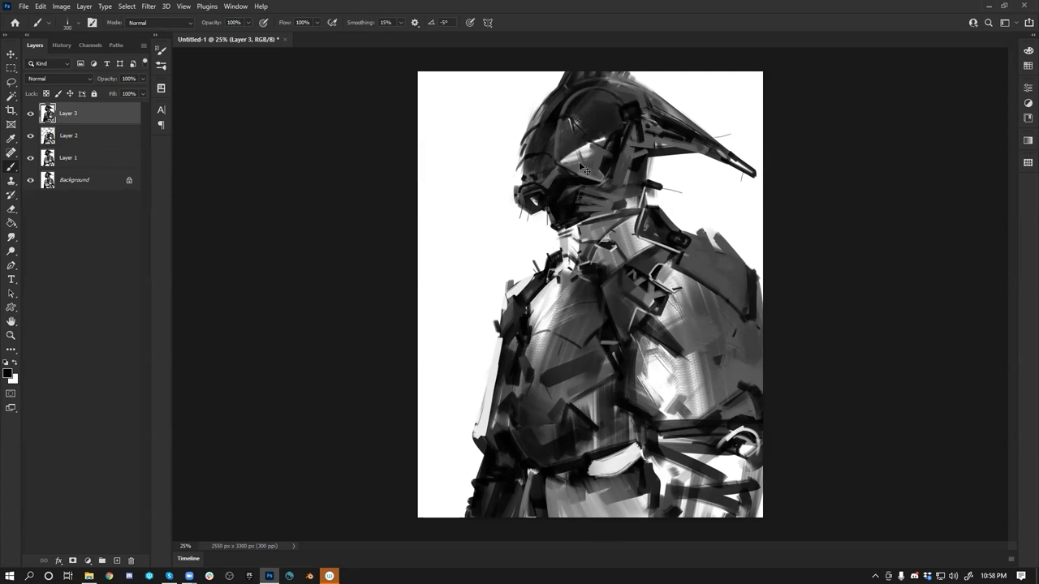
{"action": "left_click_drag", "start_coordinate": [566, 108], "coordinate": [556, 151]}
{"action": "key", "text": "ctrl+z"}
{"action": "key", "text": "bracketleft"}
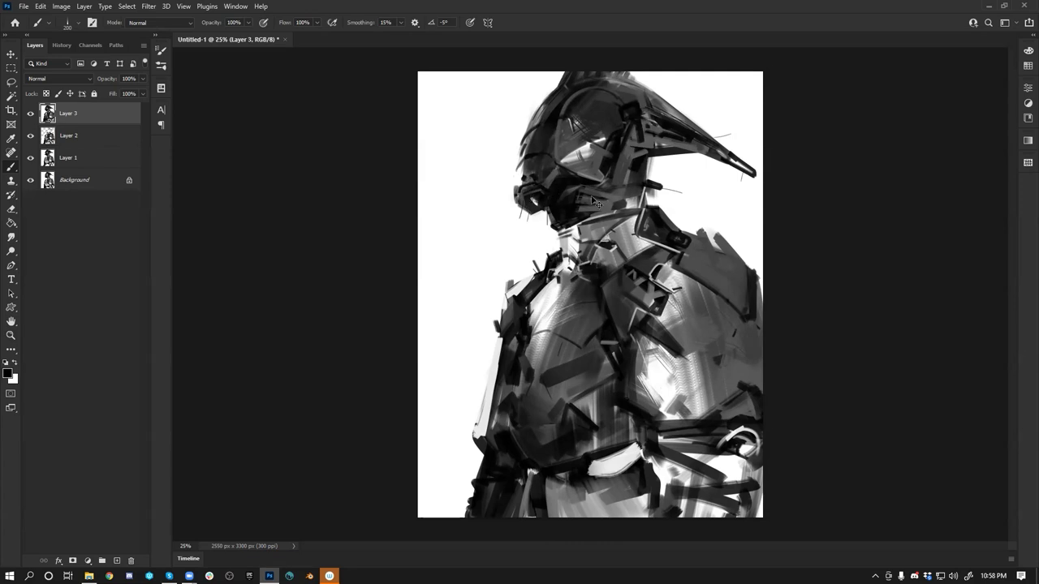
{"action": "left_click_drag", "start_coordinate": [577, 216], "coordinate": [614, 204]}
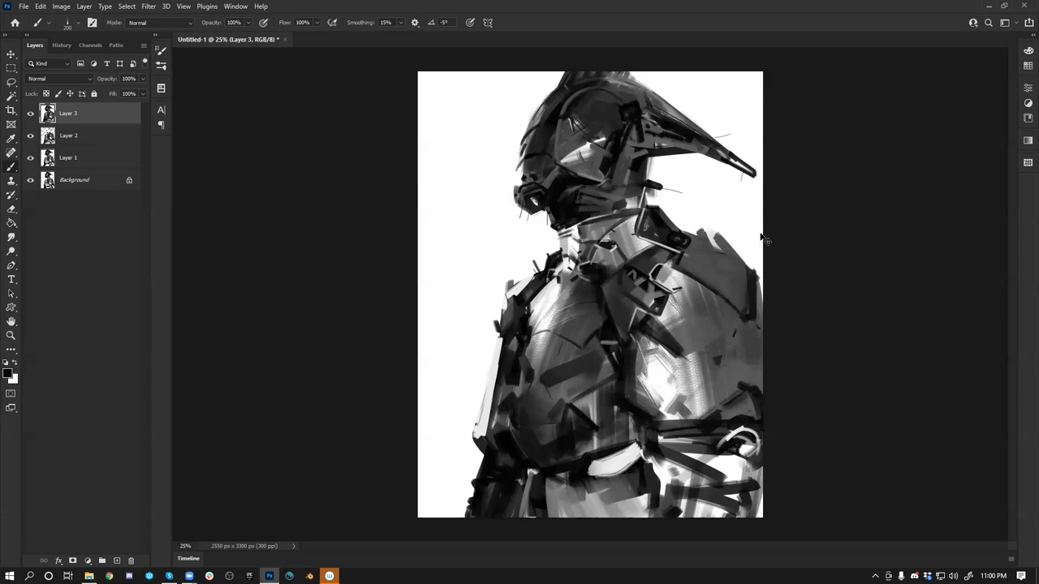
Step: Duplicate Layer 3, reduce the brush to 70 px, and mirror the canvas
{"action": "key", "text": "ctrl+shift+h"}
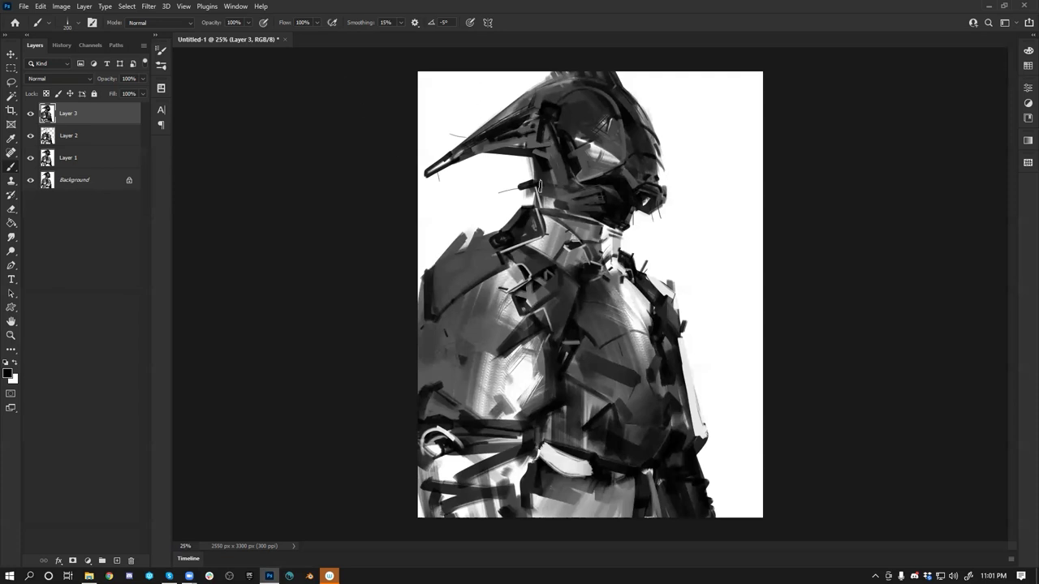
{"action": "key", "text": "ctrl+j"}
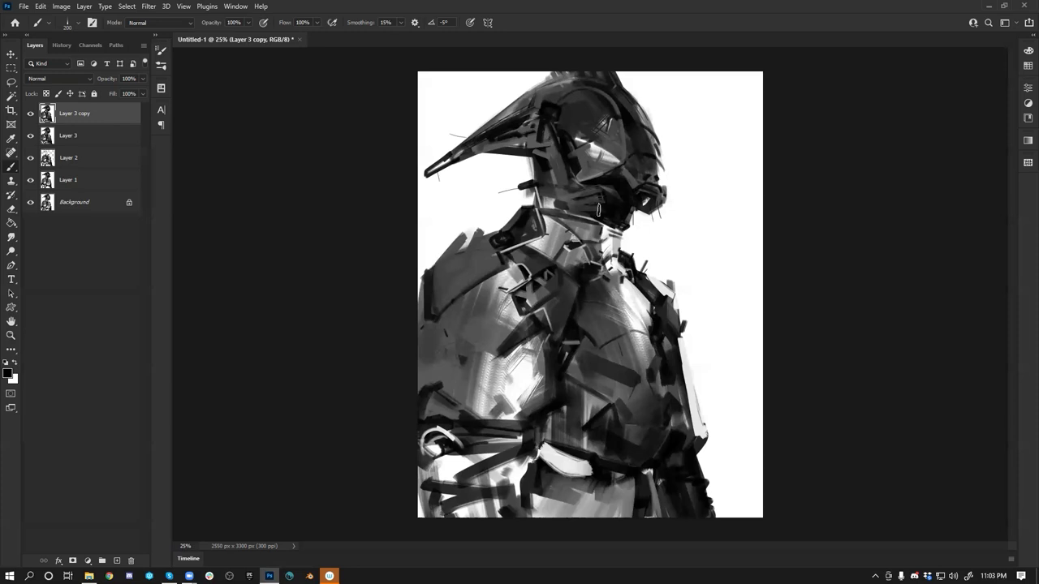
{"action": "key", "text": "["}
{"action": "key", "text": "ctrl+shift+h"}
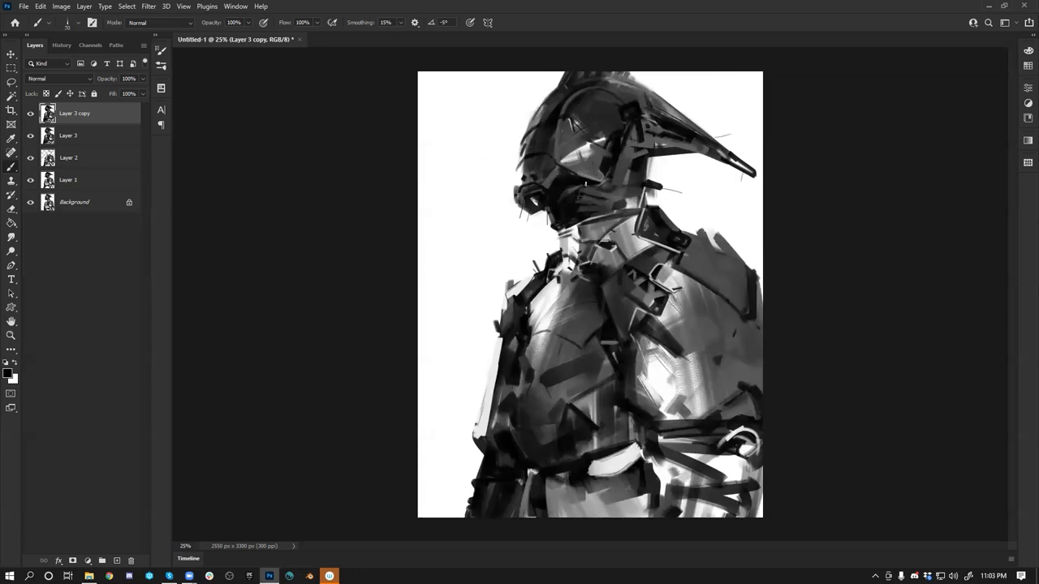
Step: Sample the visor highlight, mirror the canvas, and add a small black stroke on the large shoulder plate with a 25 px brush
{"action": "left_click", "coordinate": [585, 149], "text": "alt"}
{"action": "key", "text": "ctrl+shift+h"}
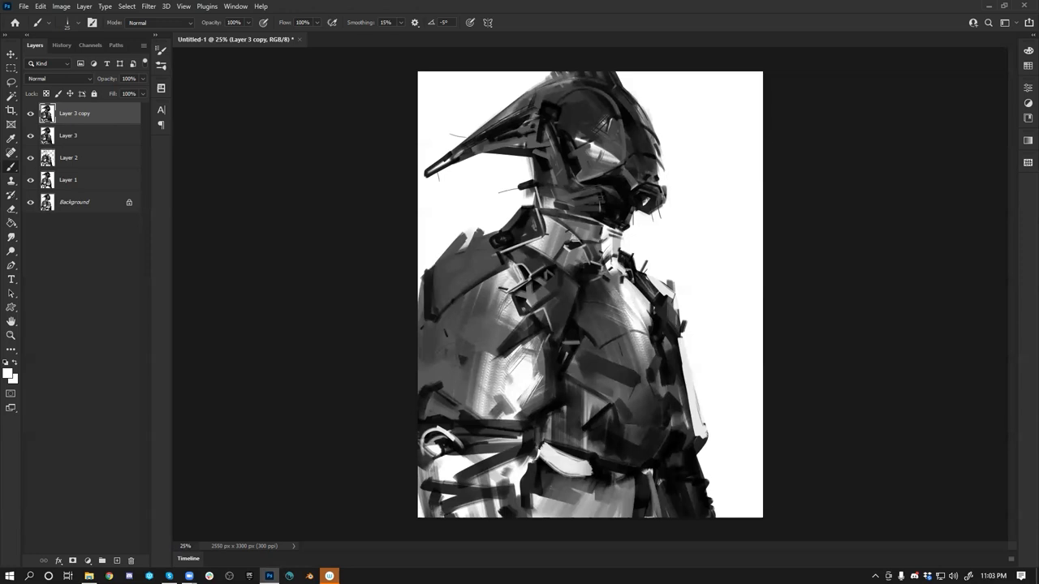
{"action": "key", "text": "d"}
{"action": "left_click_drag", "start_coordinate": [492, 353], "coordinate": [483, 376]}
Step: Save the painting to the Desktop as a layered Photoshop file named RocketMan
{"action": "mouse_move", "coordinate": [89, 576]}
{"action": "key", "text": "ctrl+s"}
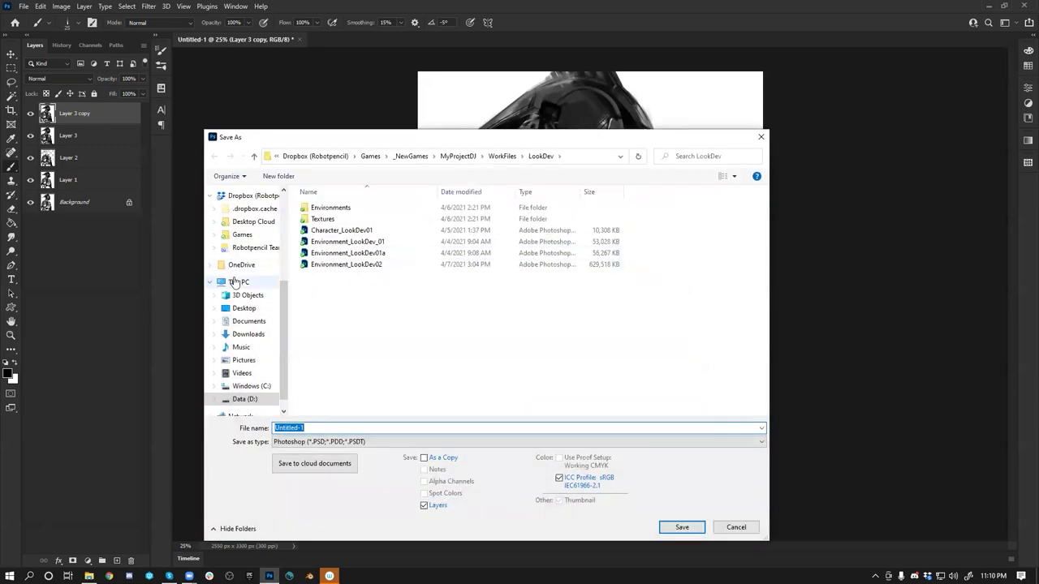
{"action": "left_click", "coordinate": [244, 308]}
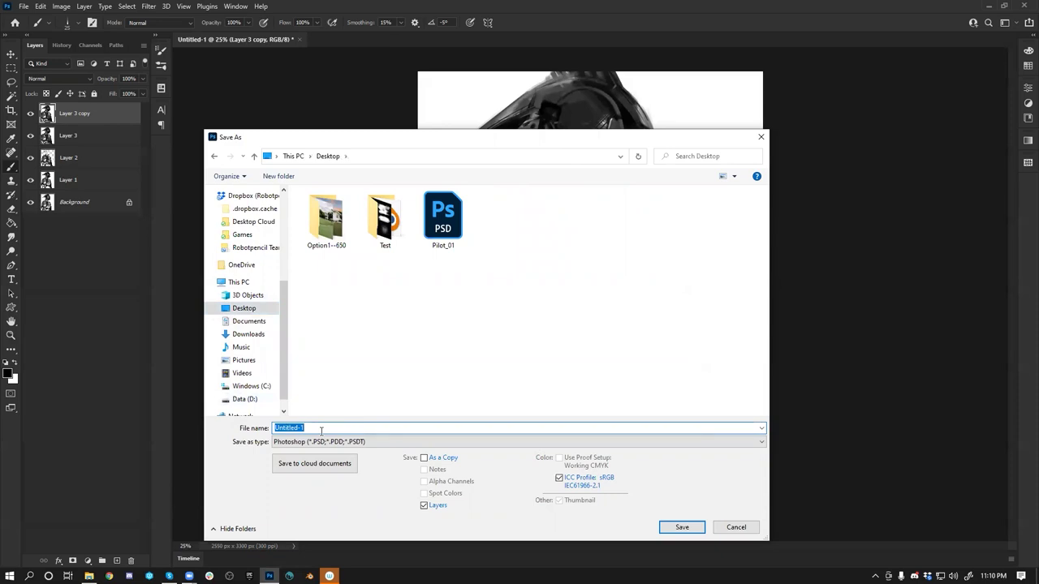
{"action": "type", "text": "ro"}
{"action": "key", "text": "BackSpace"}
{"action": "key", "text": "BackSpace"}
{"action": "type", "text": "RocketMan"}
{"action": "key", "text": "Return"}
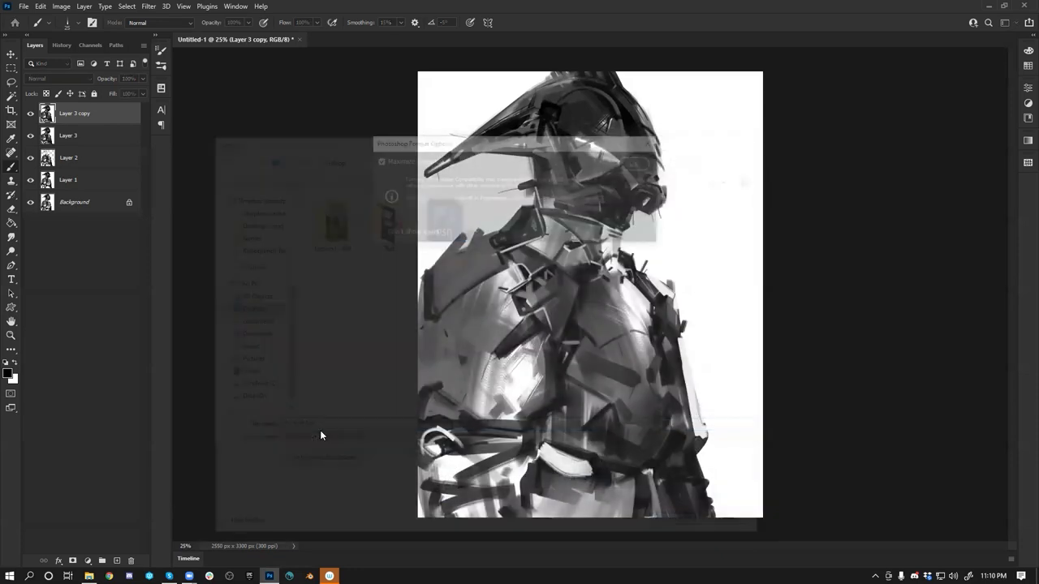
{"action": "key", "text": "Return"}
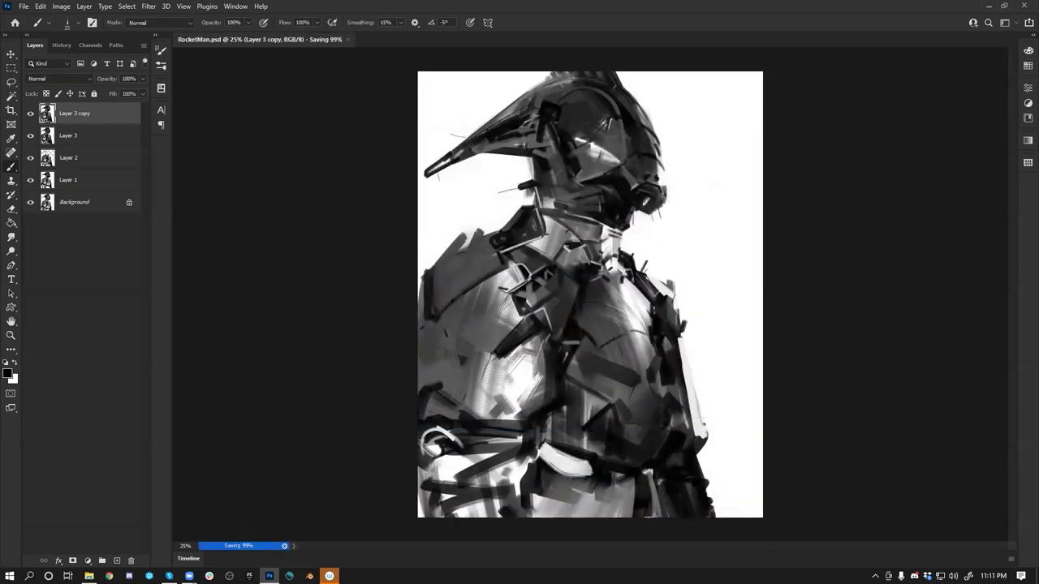